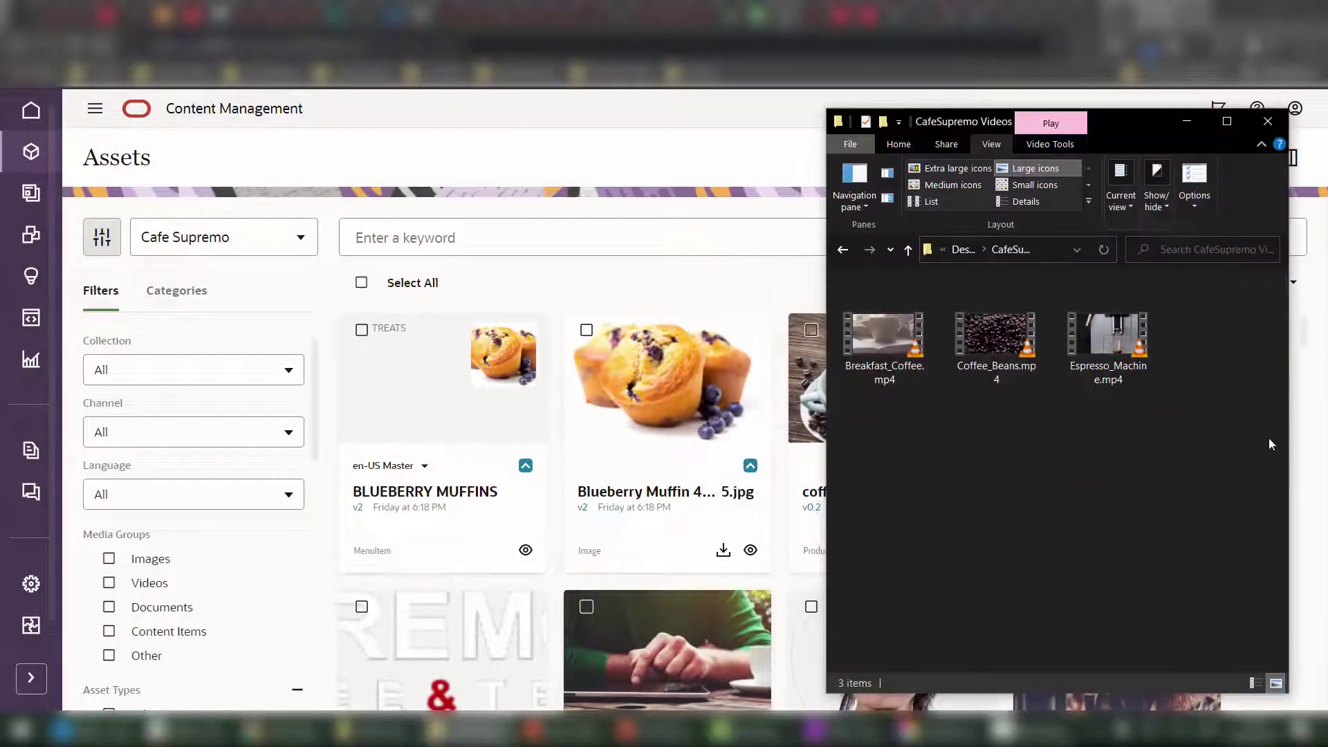
- Import the three coffee videos, including Coffee_Beans.mp4, from Google Drive into Cafe Supremo
drag(1203, 456, 851, 274)
drag(879, 336, 532, 433)
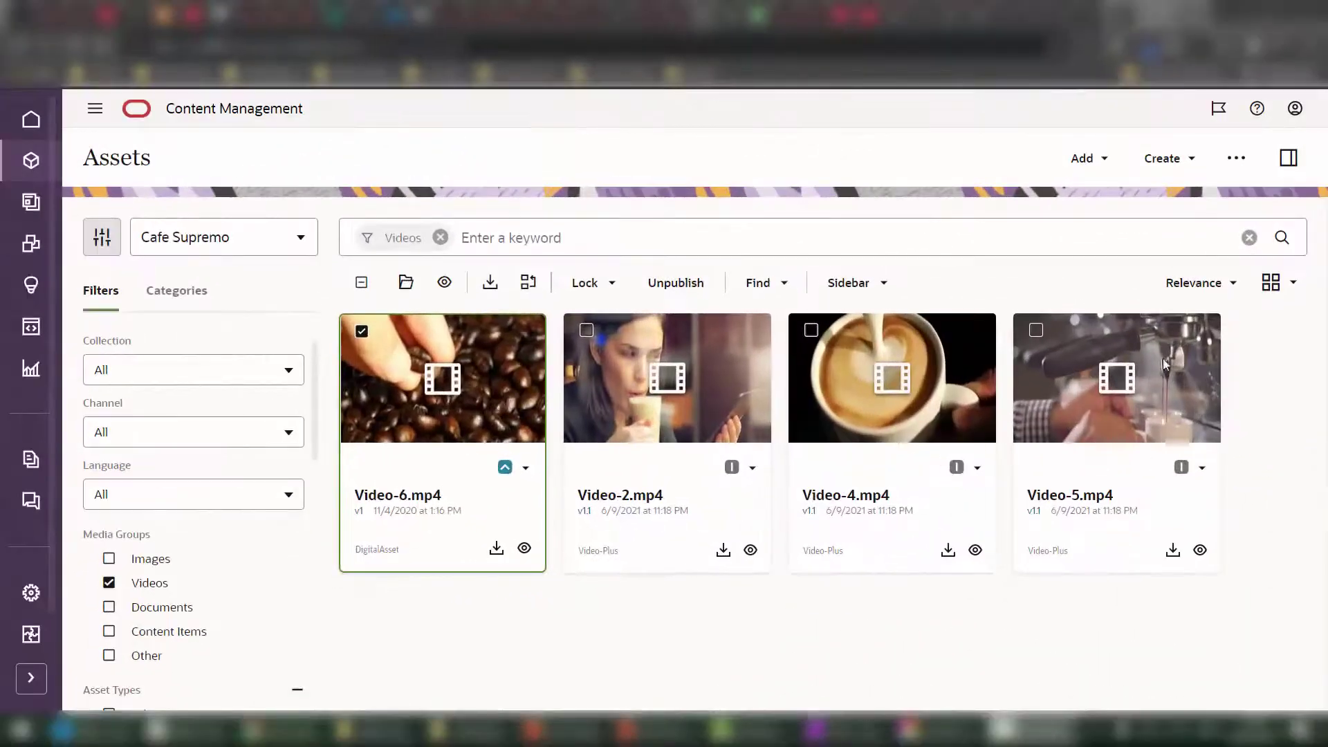
click(1100, 161)
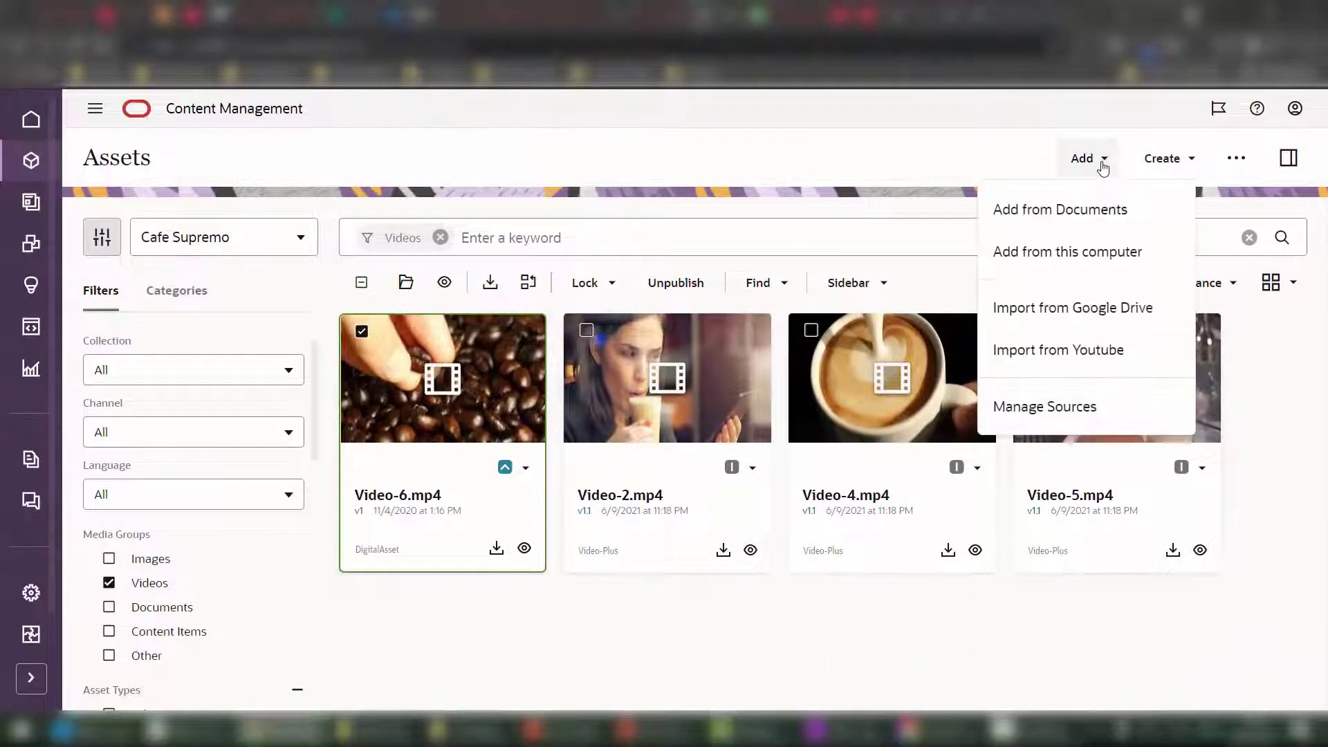
click(1097, 318)
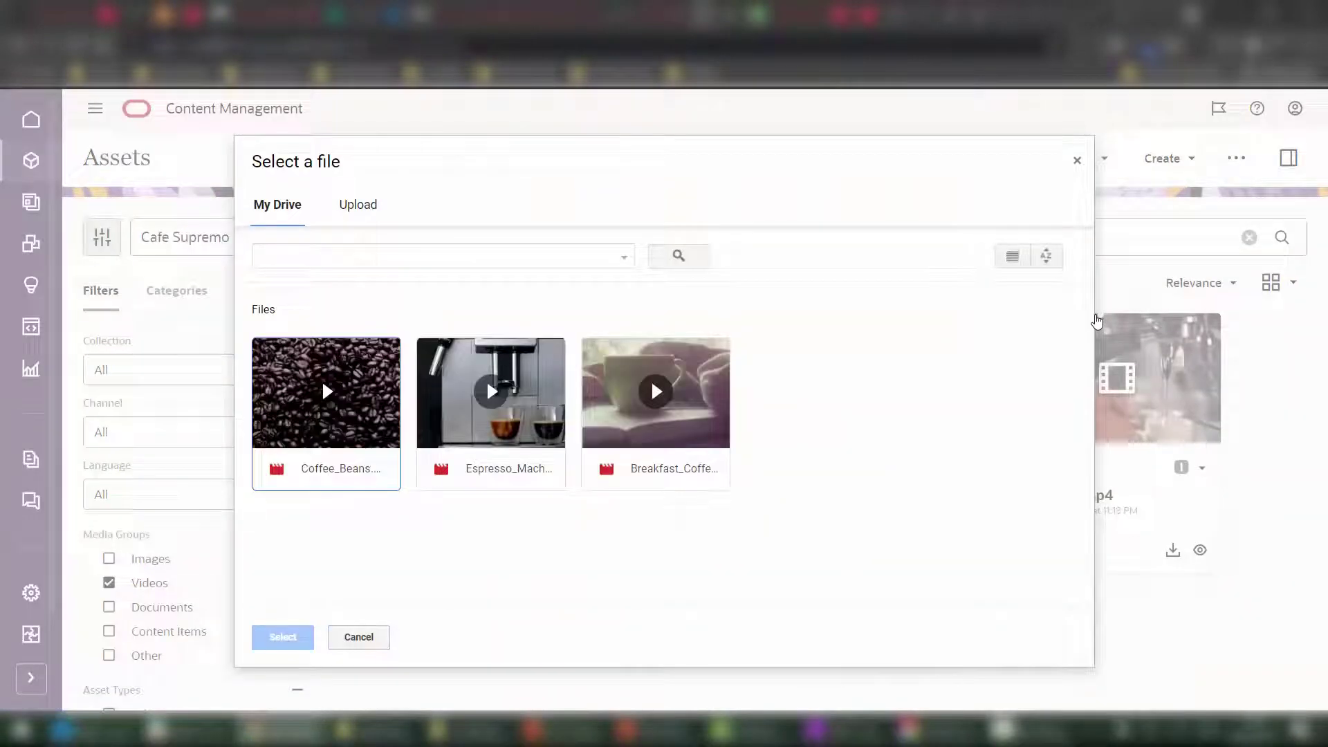
drag(835, 492, 253, 387)
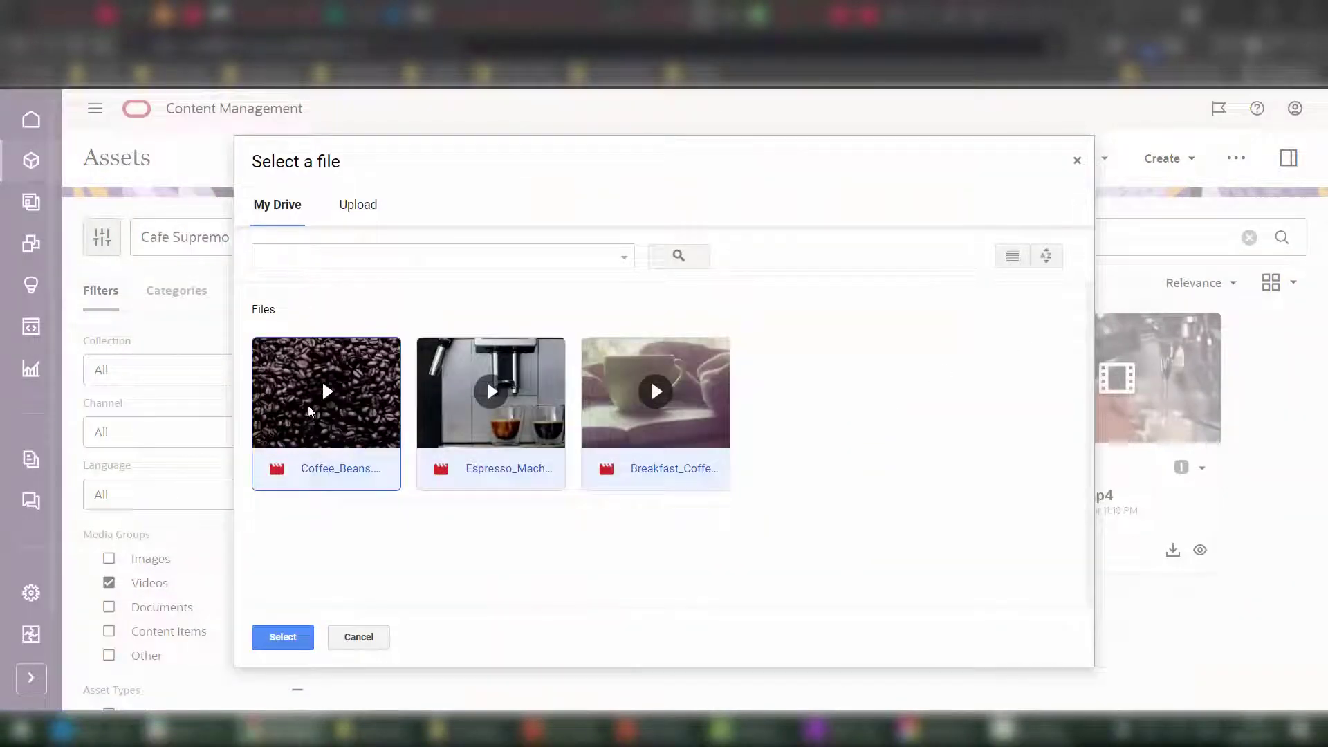
click(271, 636)
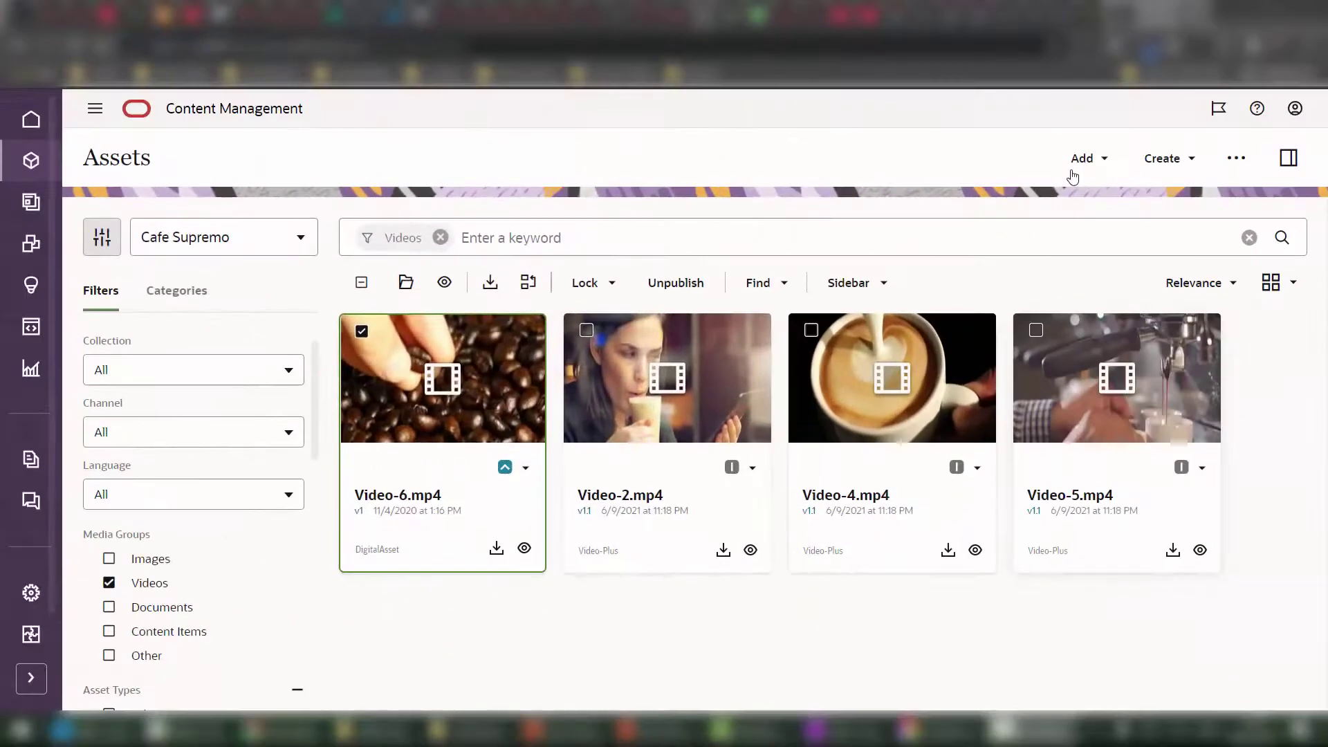
- Search YouTube imports for 'coffee' videos
click(1074, 173)
click(1074, 350)
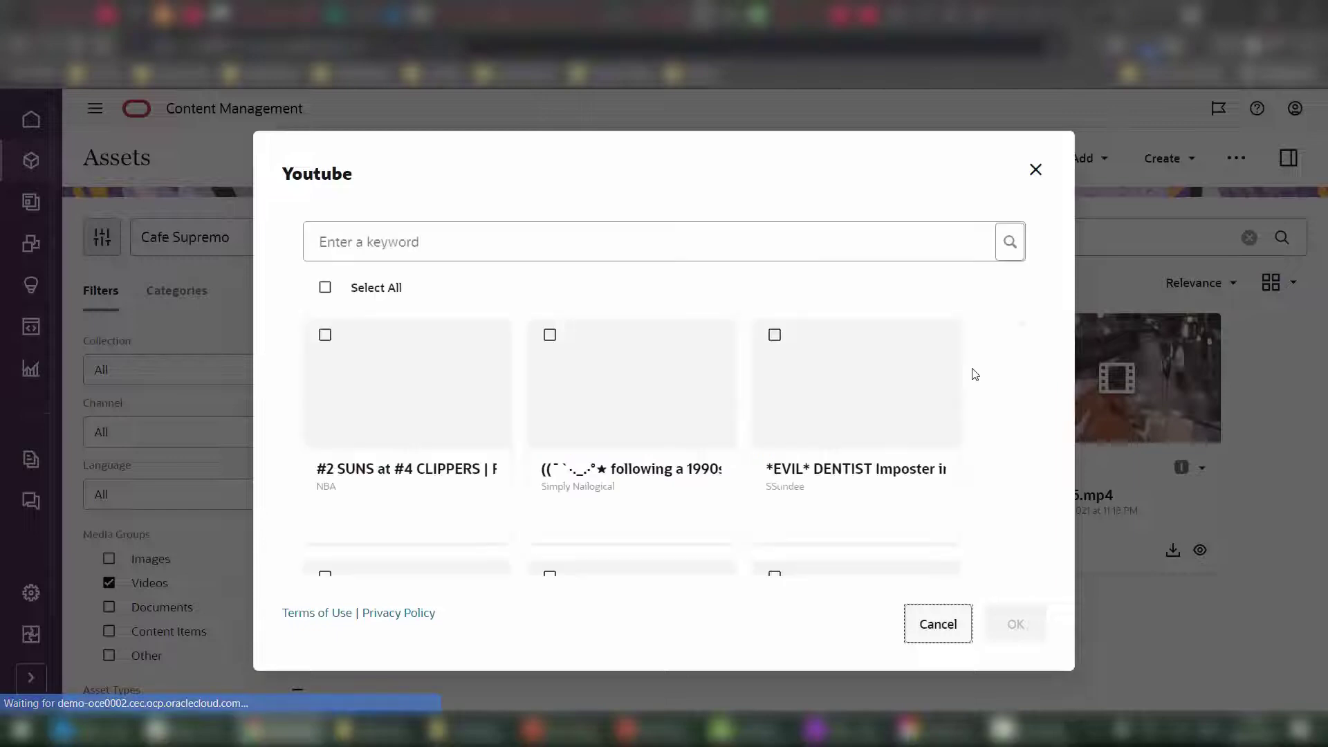
click(561, 246)
text(coffee)
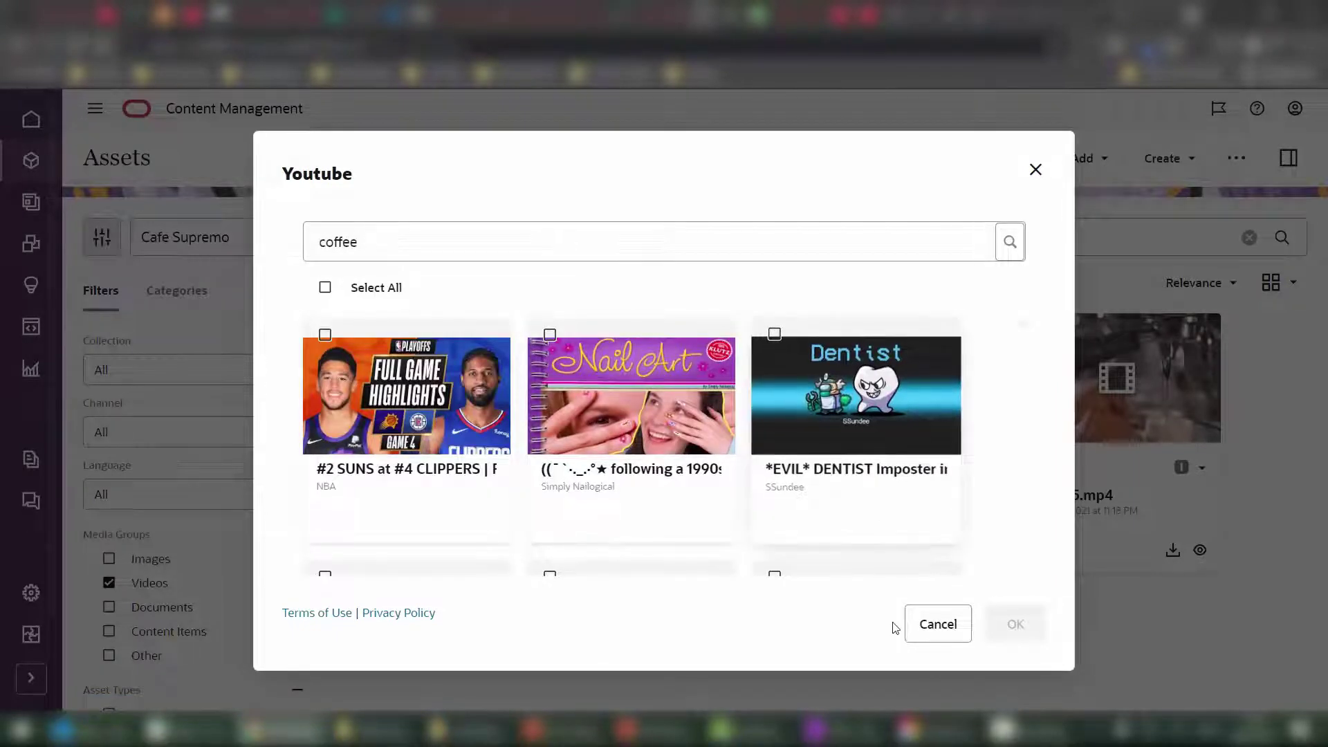
key(Return)
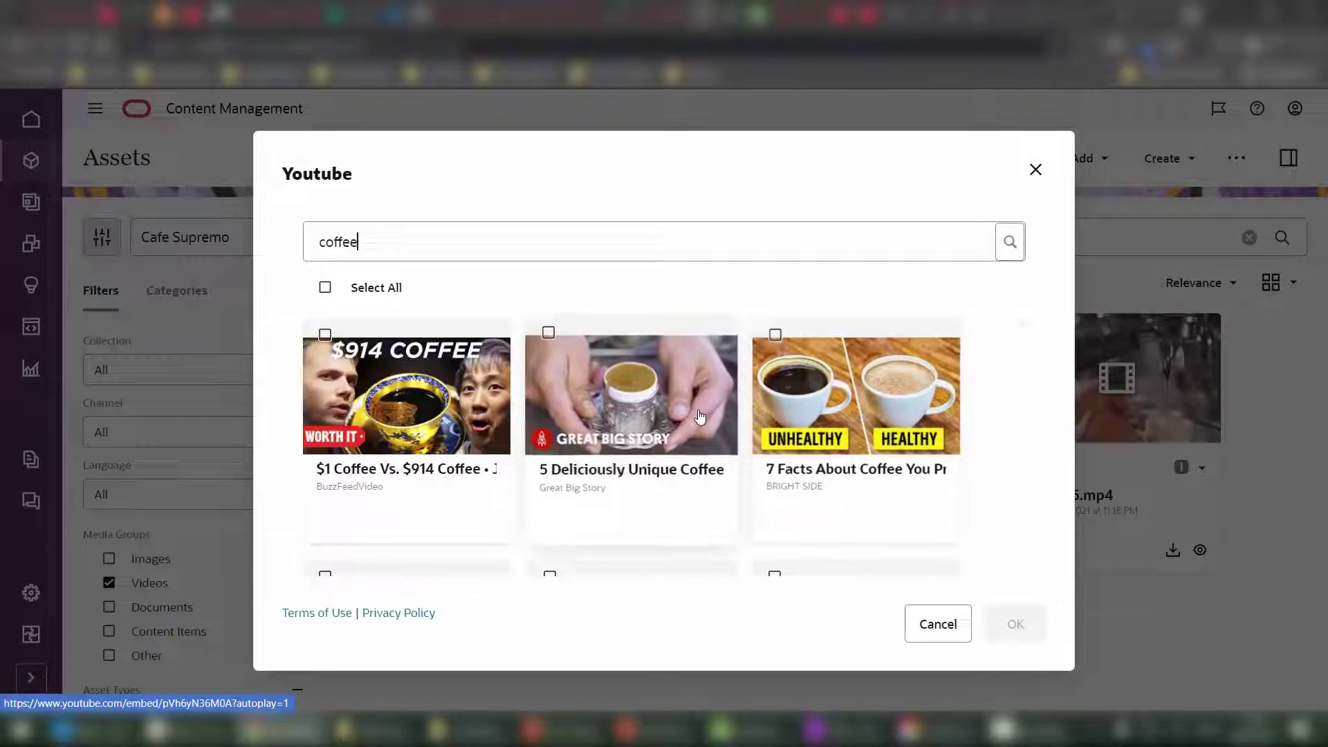
scroll(837, 405, down, 3)
scroll(858, 412, up, 3)
- Choose the coffee-facts video and the beginner's guide to buying coffee for import
click(868, 423)
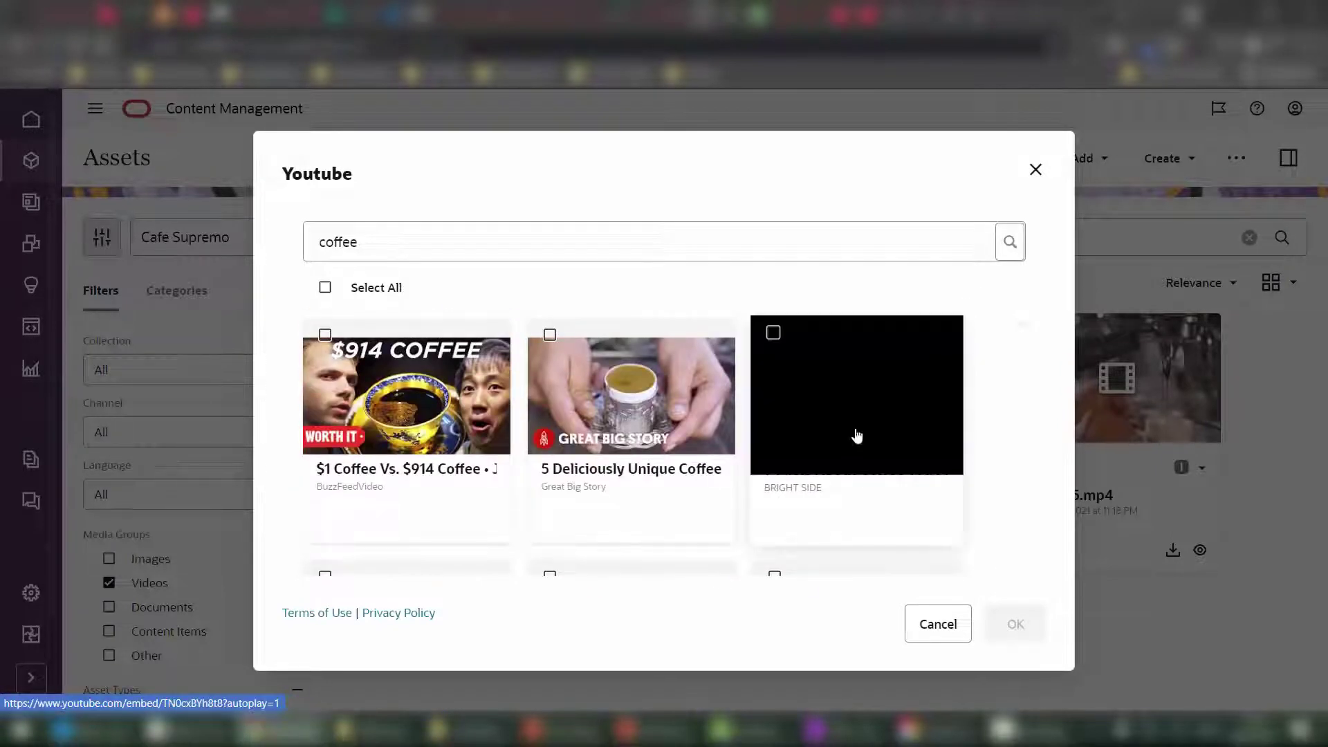
click(775, 335)
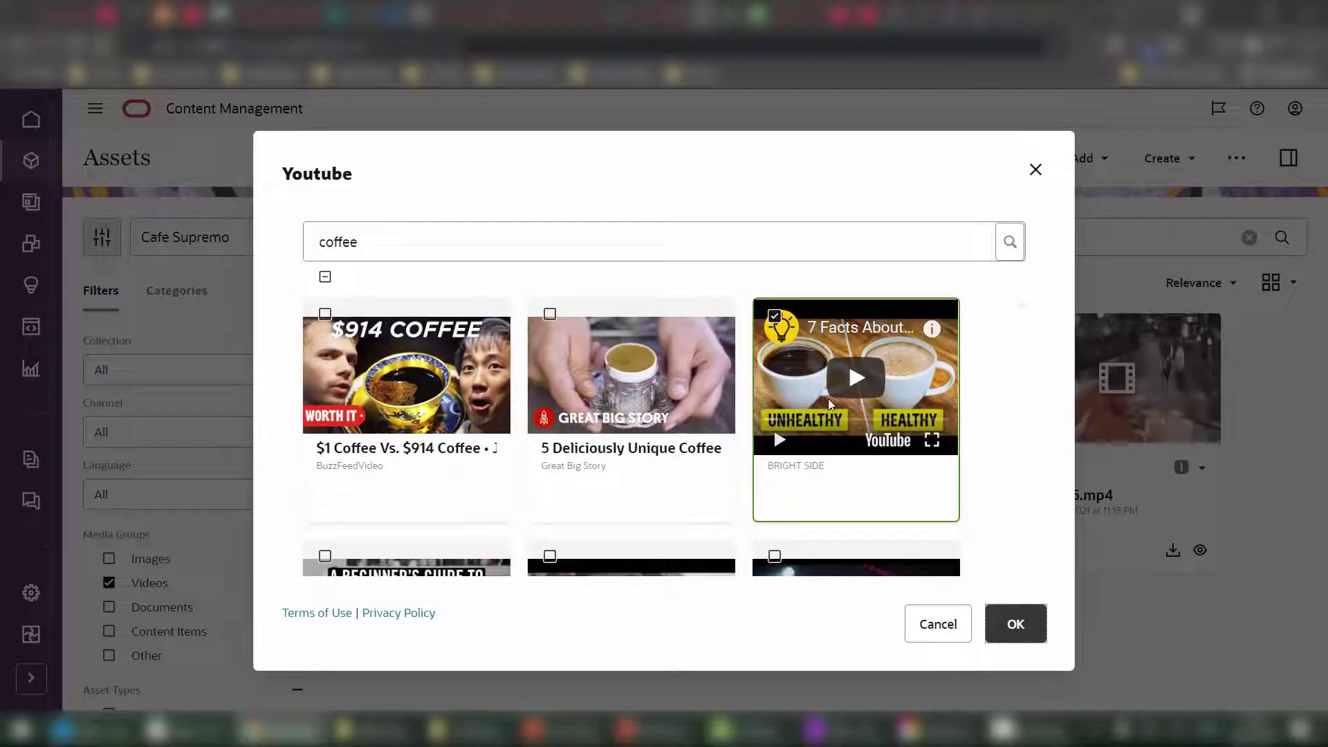
scroll(816, 408, down, 3)
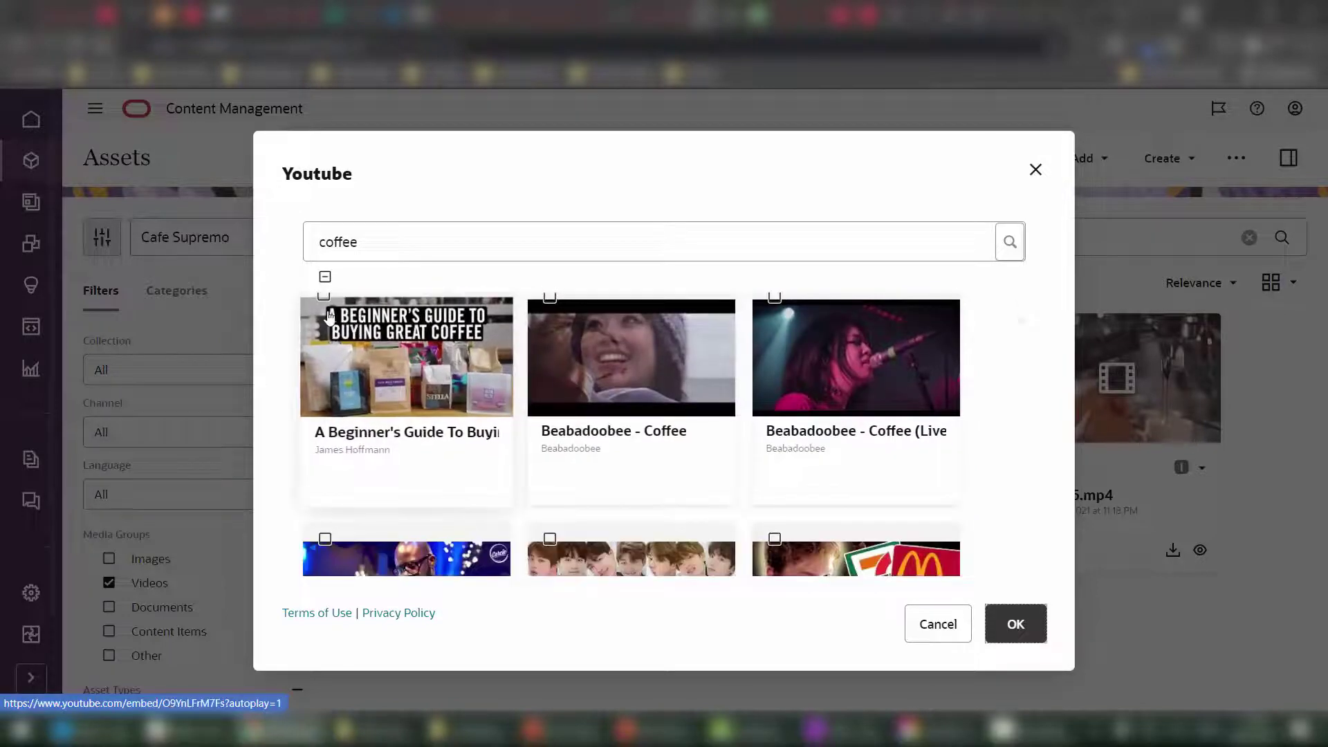
scroll(339, 366, up, 2)
click(325, 382)
click(1022, 626)
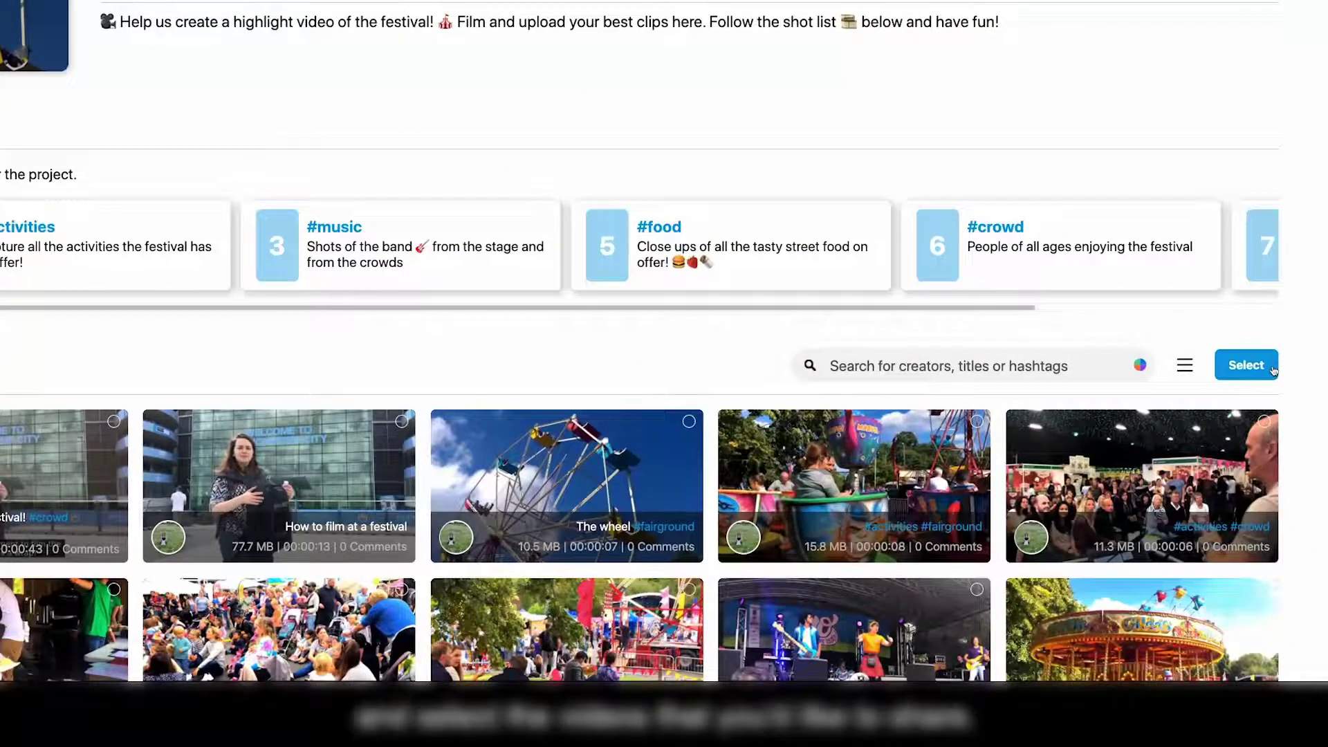
- Select the crowd, The wheel and How to film at a festival clips
click(1245, 364)
click(1041, 428)
click(467, 428)
click(177, 427)
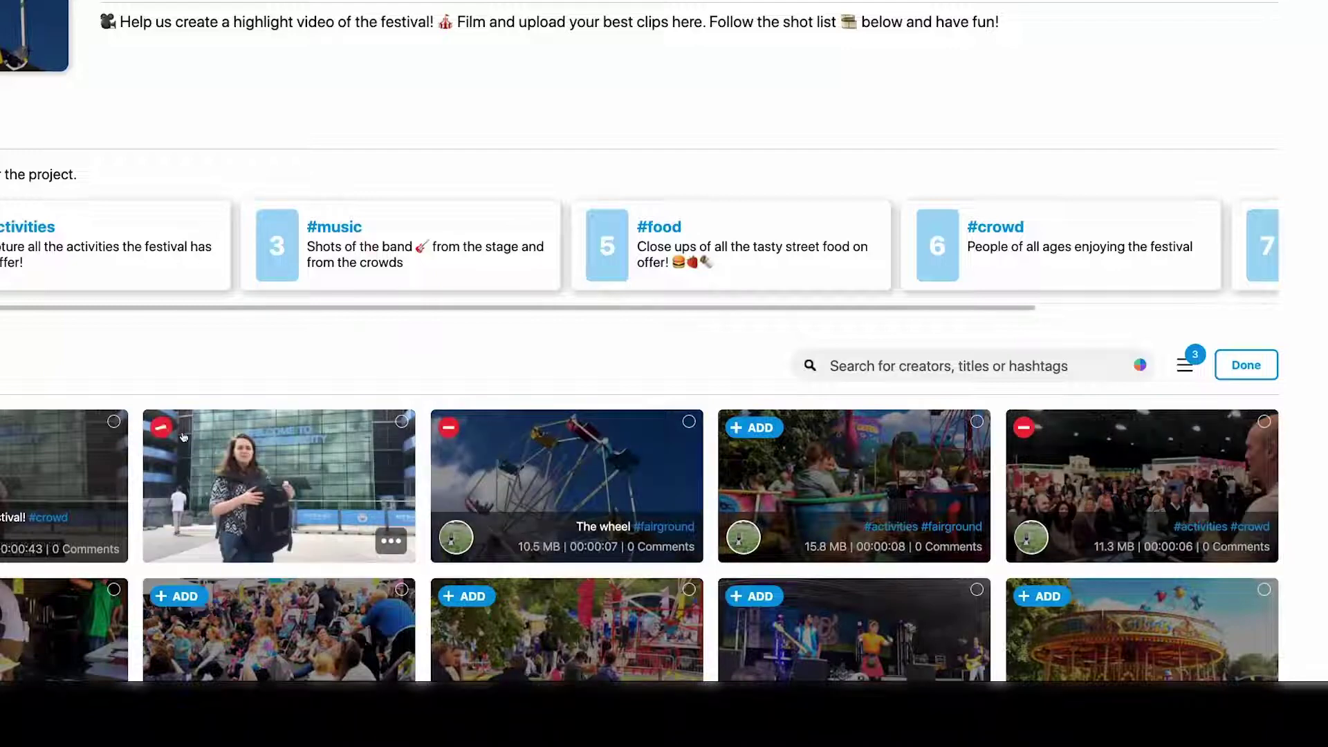
click(1189, 370)
- Target the Festival repository and the Events collection for the clips
click(1211, 64)
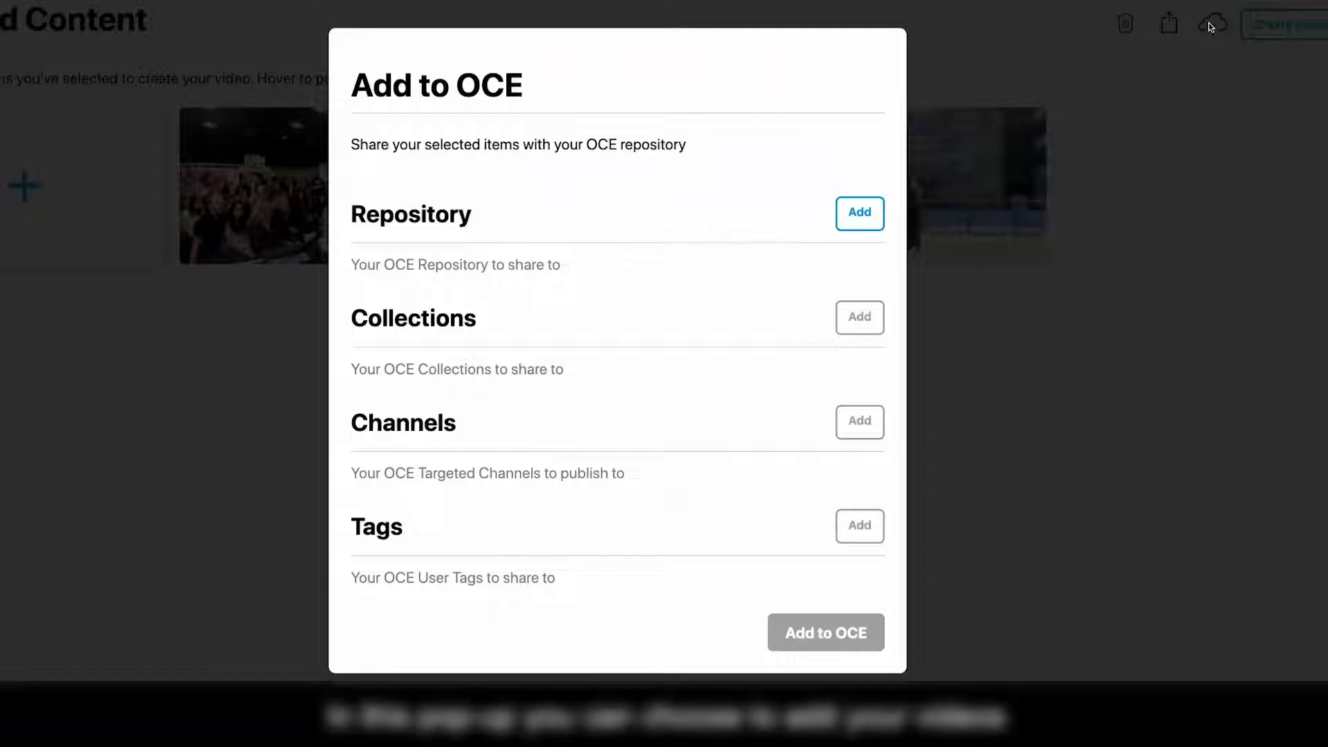
click(860, 214)
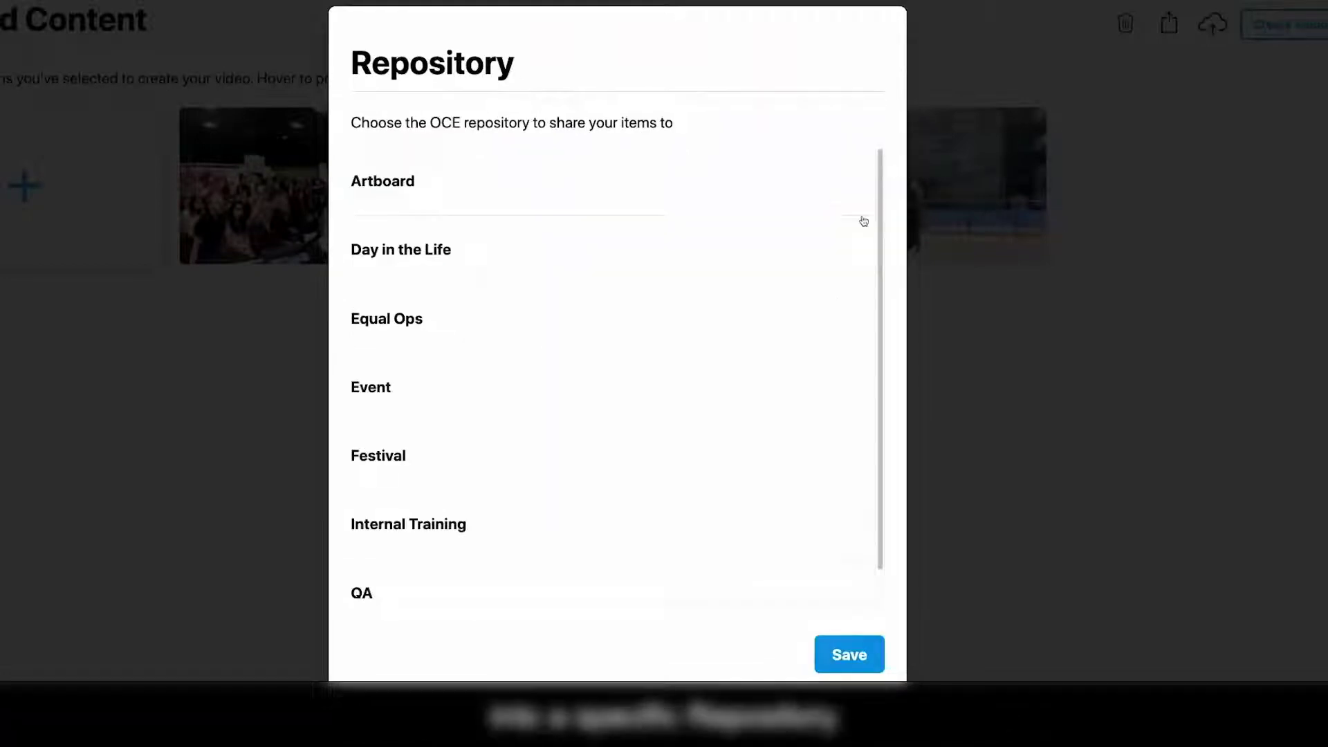
click(863, 656)
click(877, 336)
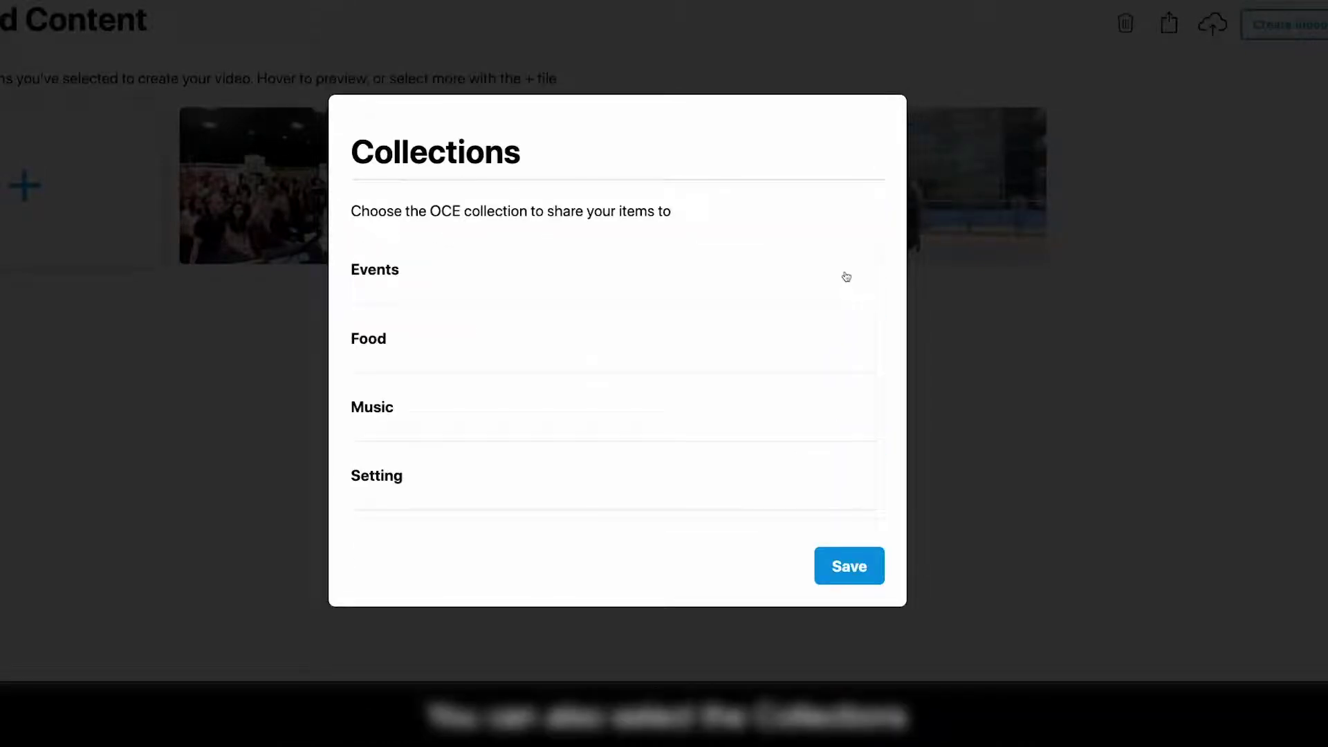
click(845, 277)
click(855, 572)
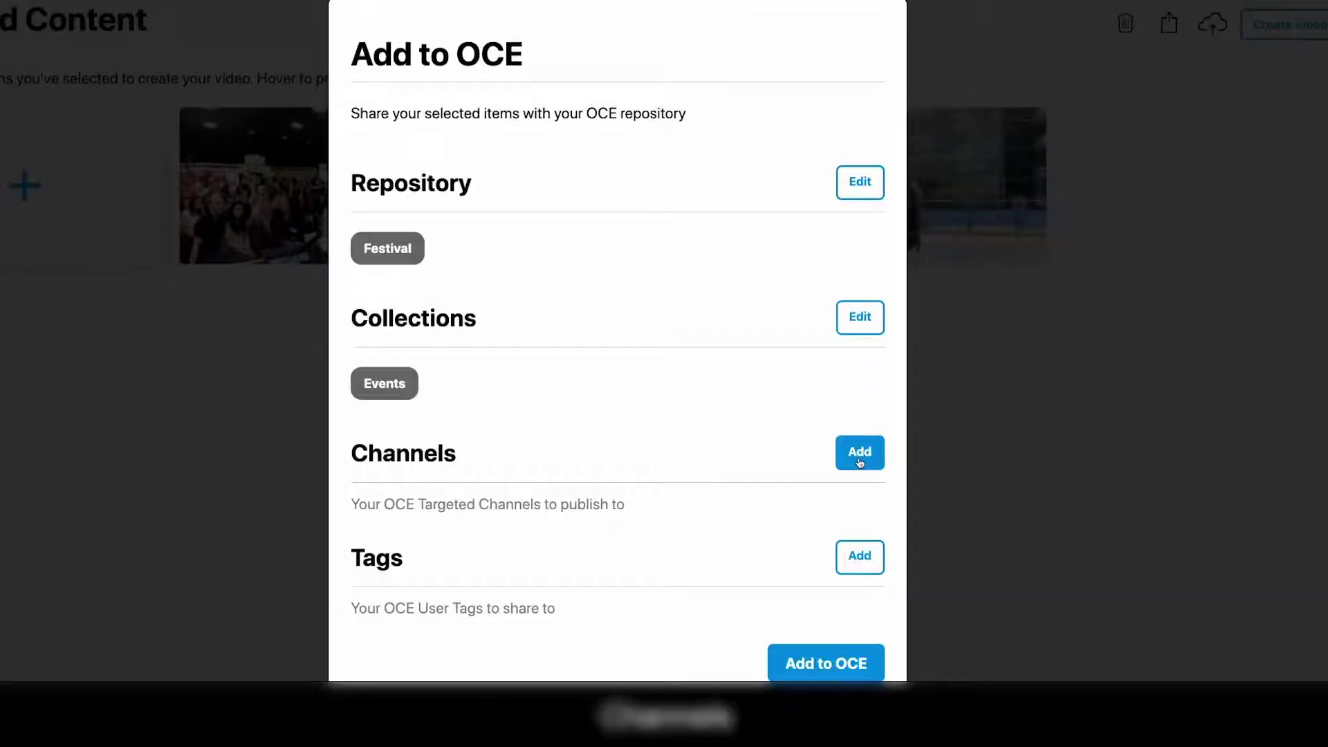
- Add the Social channel and Festival tag, then send the clips to OCE
click(860, 462)
click(854, 484)
click(856, 567)
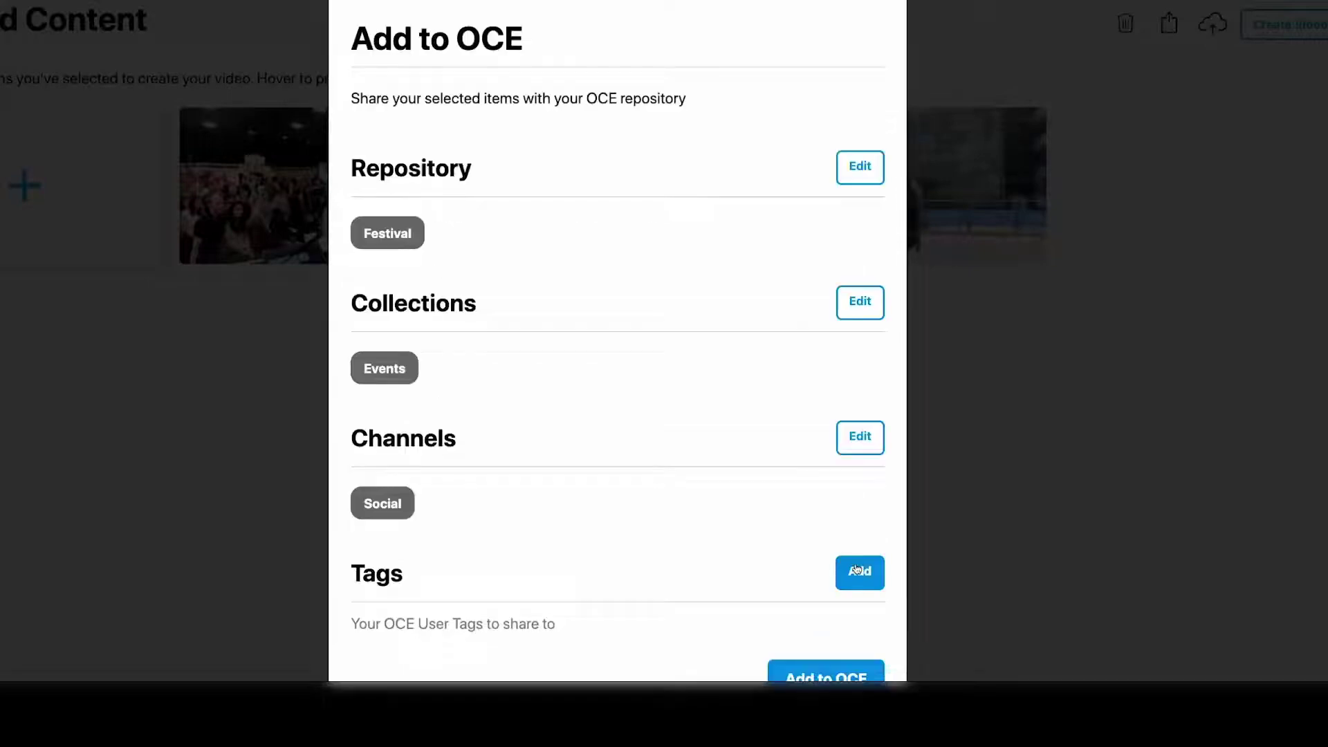
click(857, 572)
text(Festival)
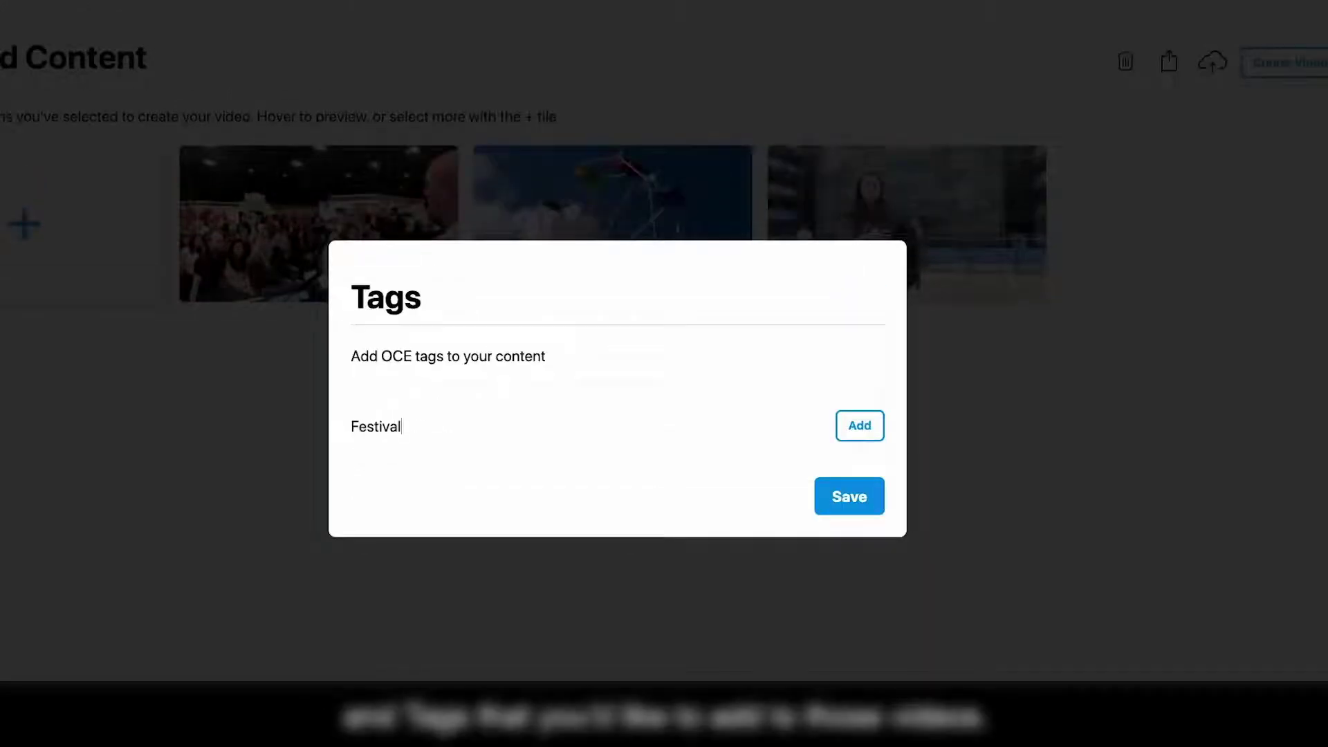
click(860, 426)
click(854, 534)
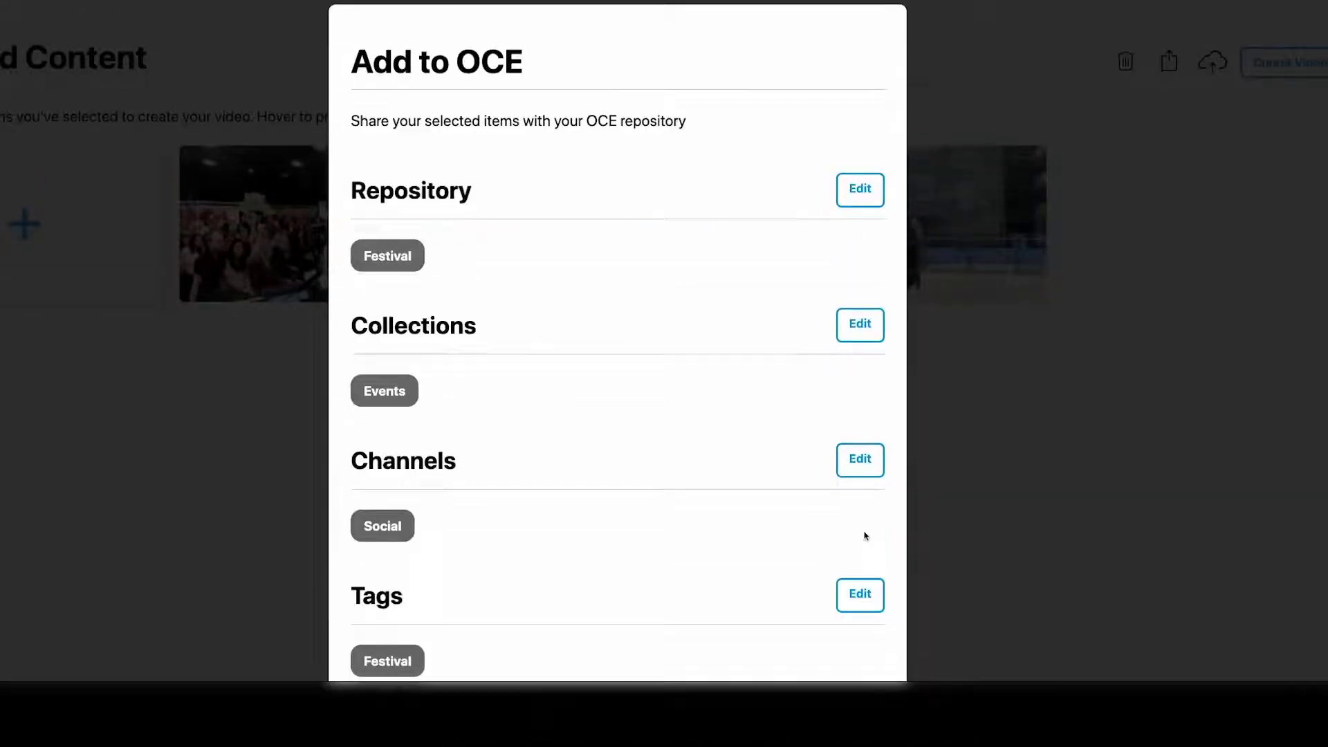
click(845, 635)
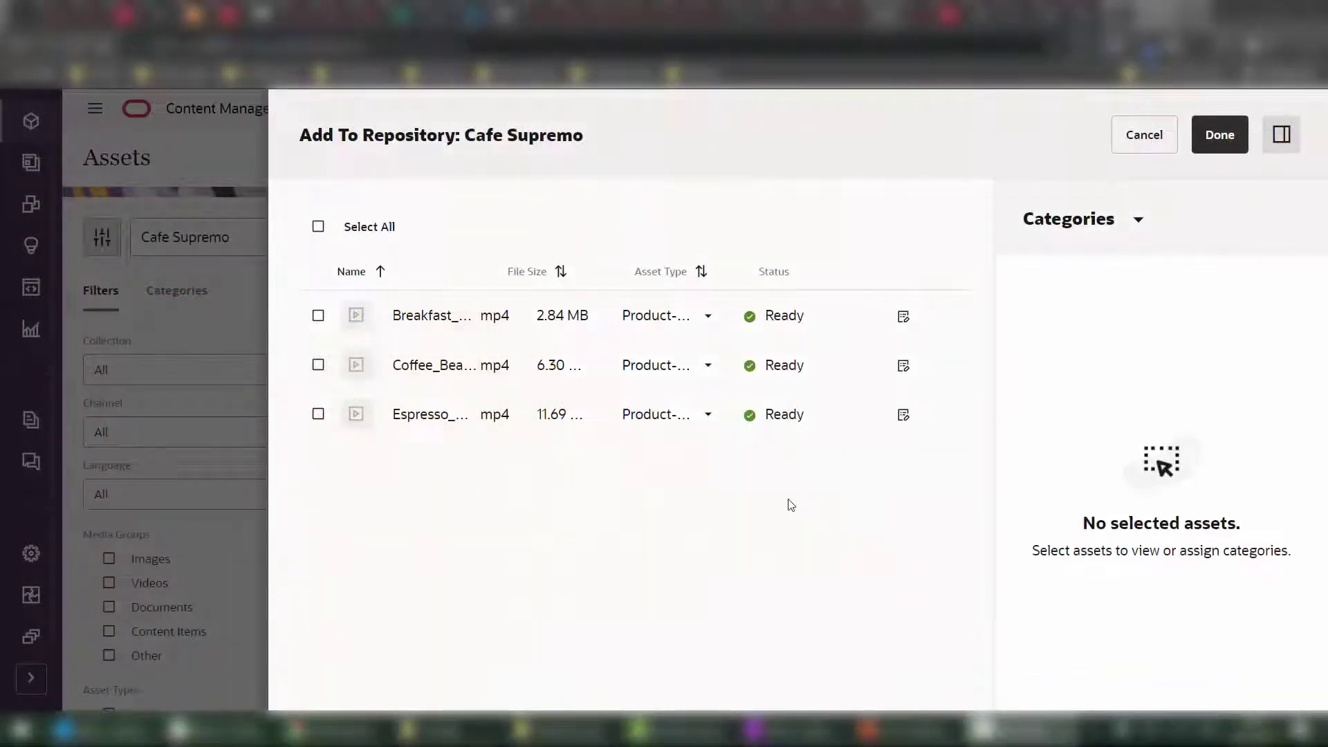
- Select the three videos and keep Product-Video as Breakfast_Coffee.mp4's asset type
click(318, 227)
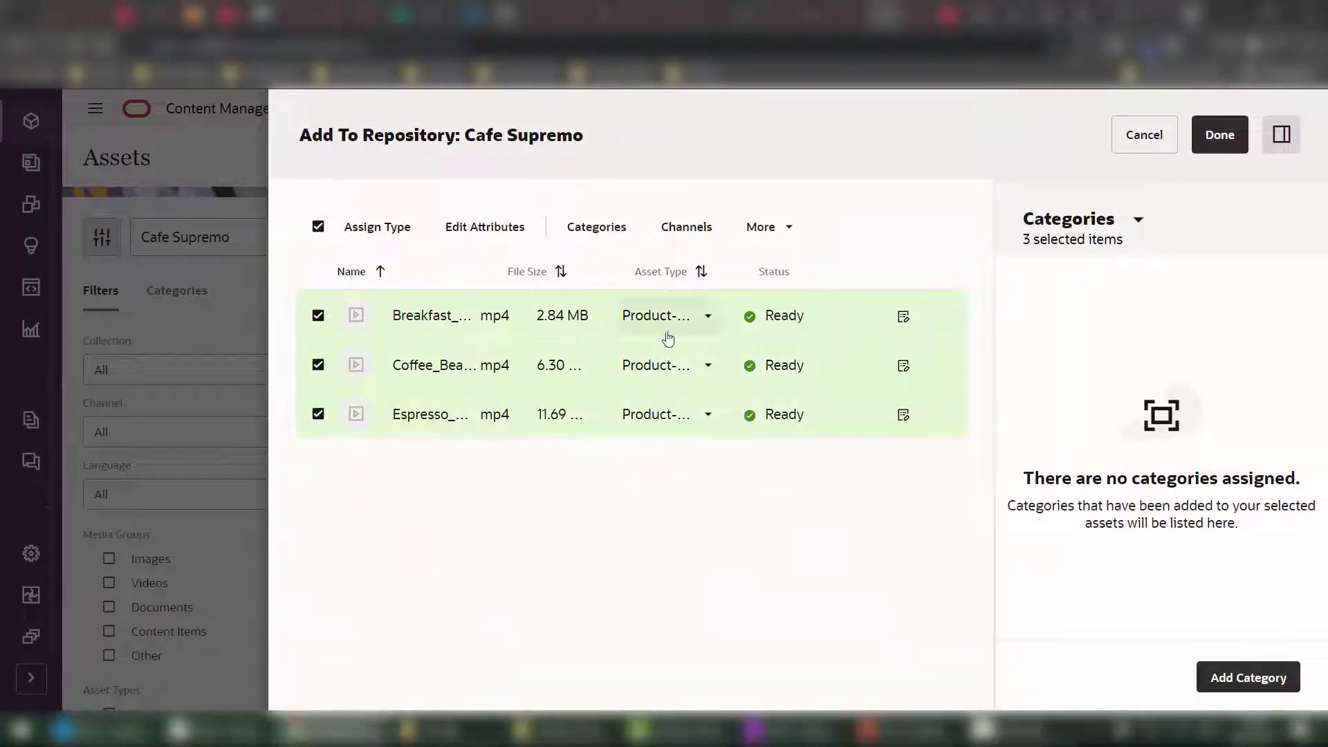
click(707, 318)
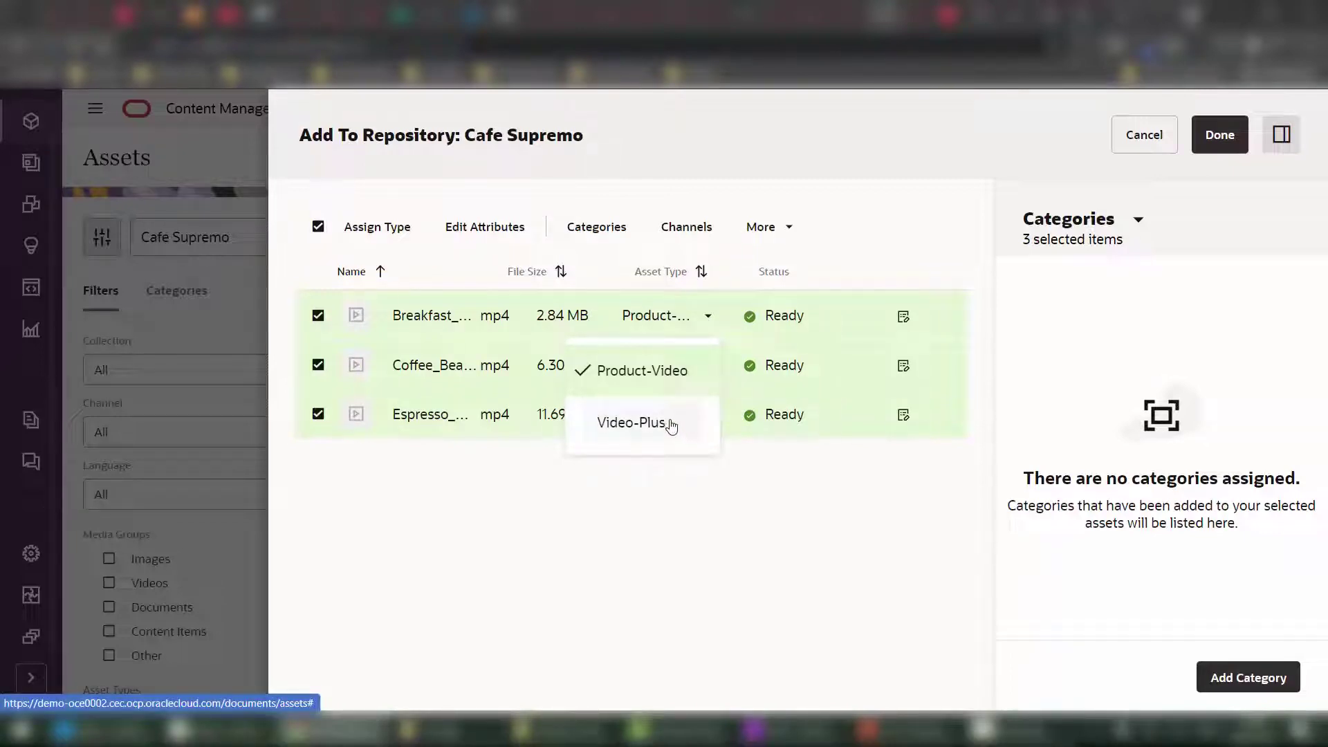
click(677, 375)
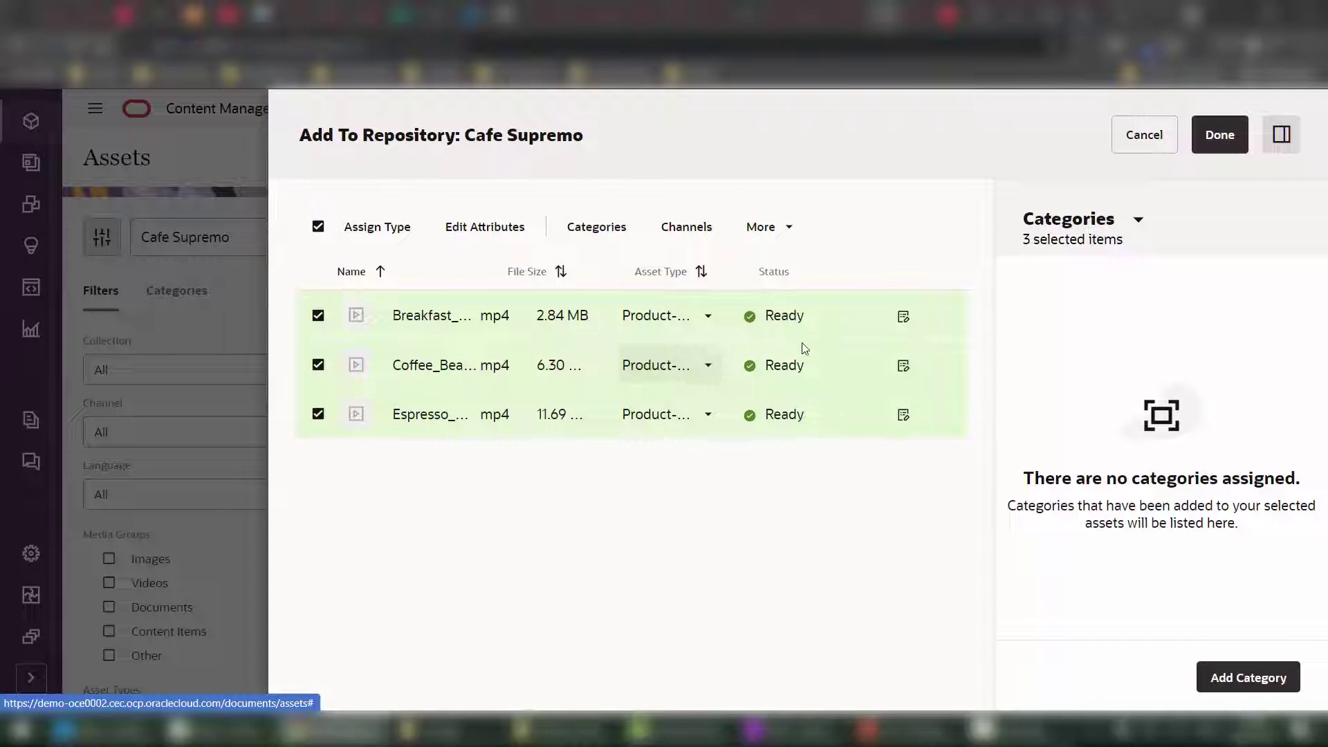
- Review Breakfast_Coffee.mp4's attributes and the shared attributes, closing both unchanged
click(903, 318)
scroll(989, 345, down, 1)
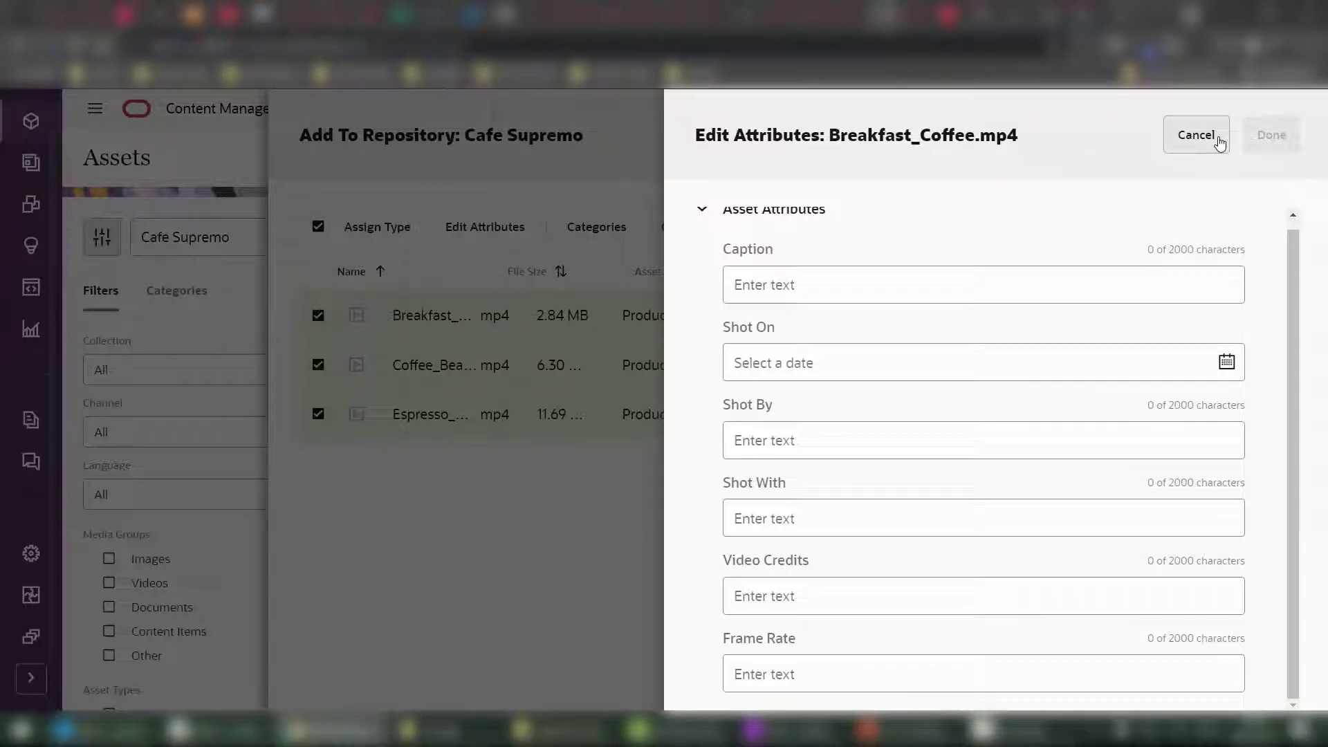
click(1196, 135)
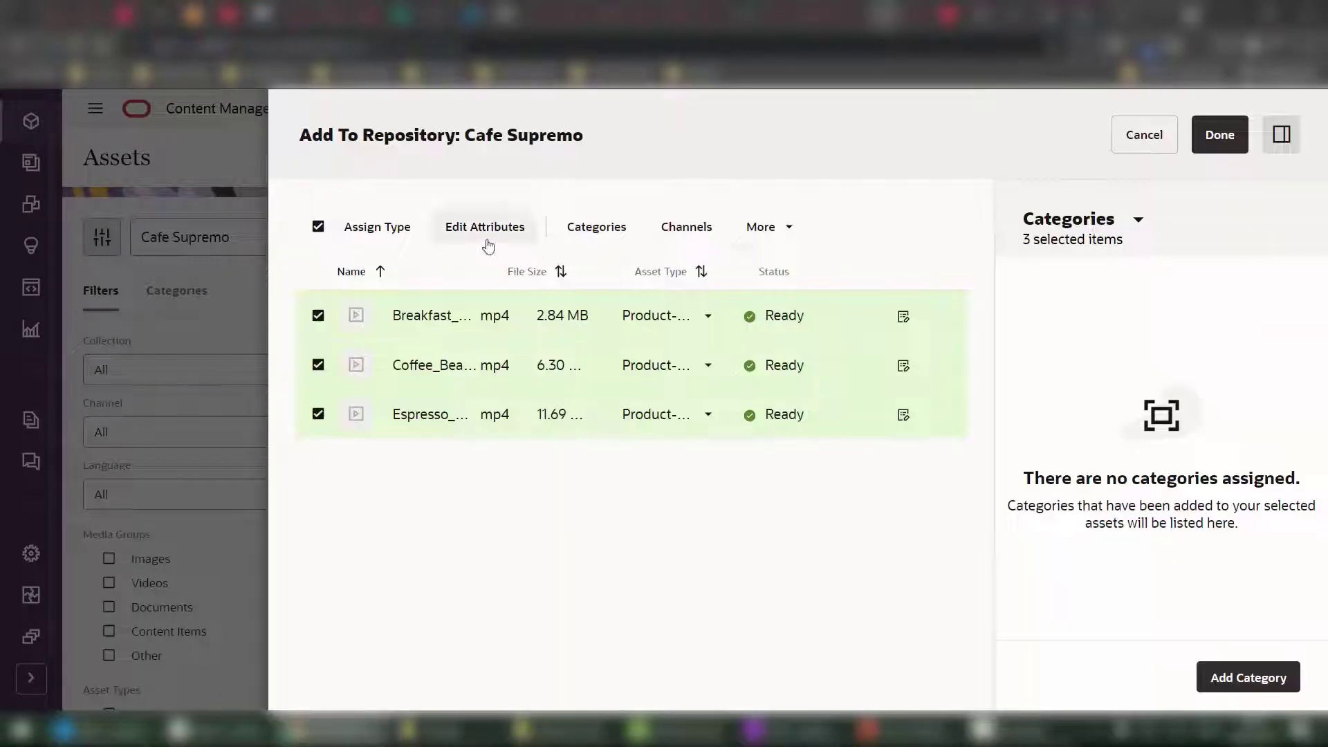
click(488, 230)
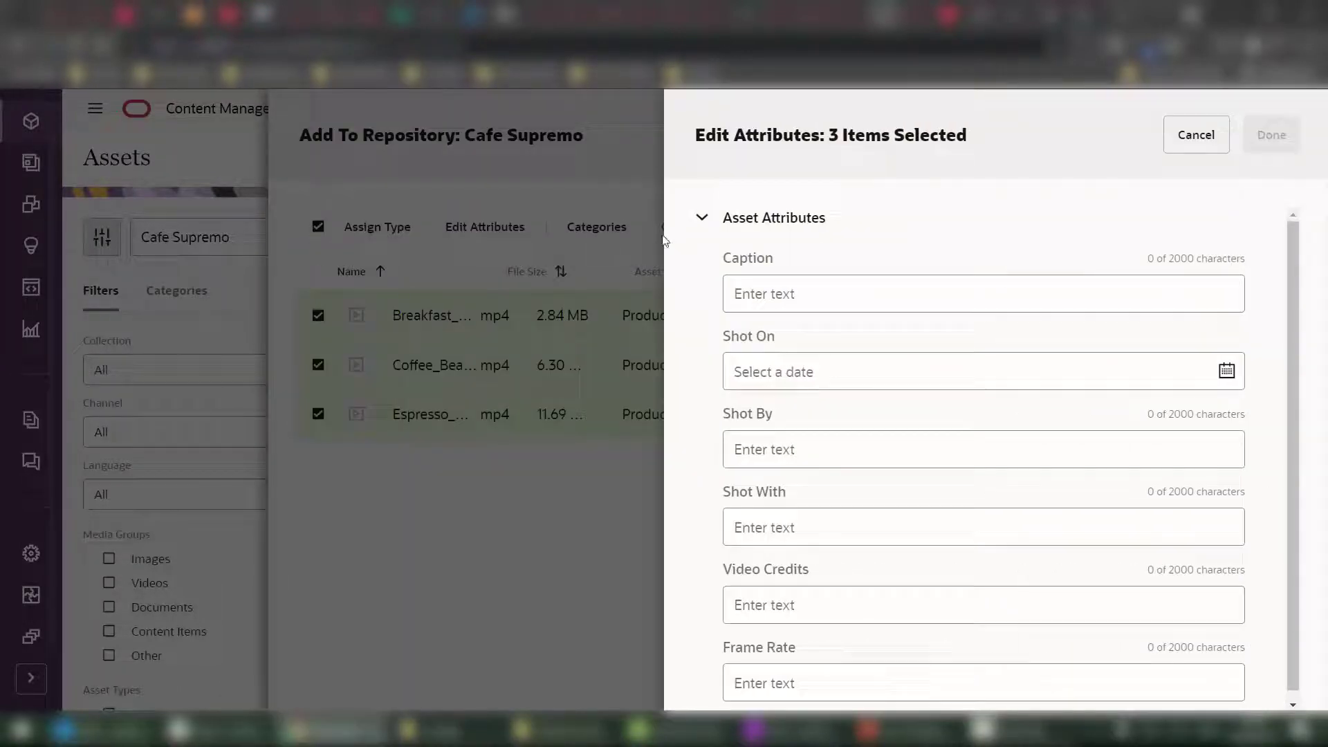
scroll(940, 382, down, 1)
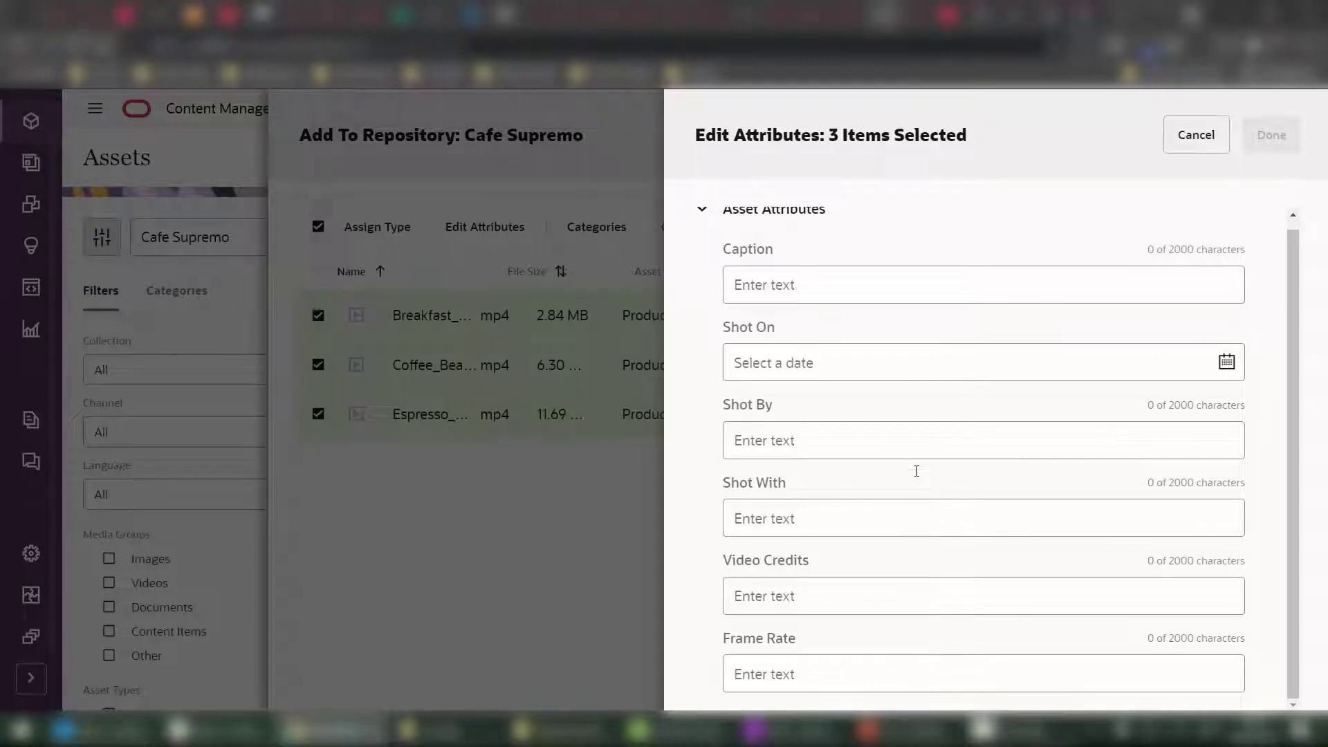
click(1191, 136)
- Assign Product Category > Coffee and Blog Category > Recipes and People to the three videos
click(1280, 690)
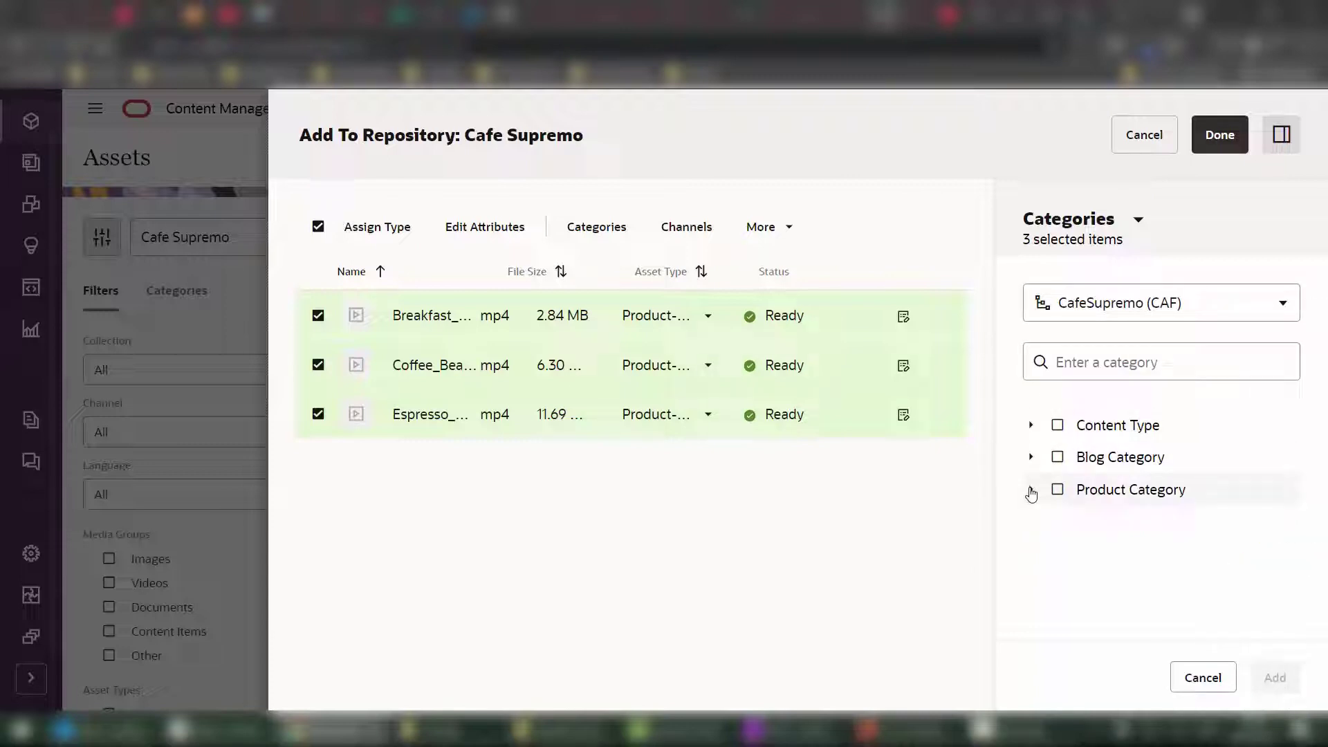
click(1030, 489)
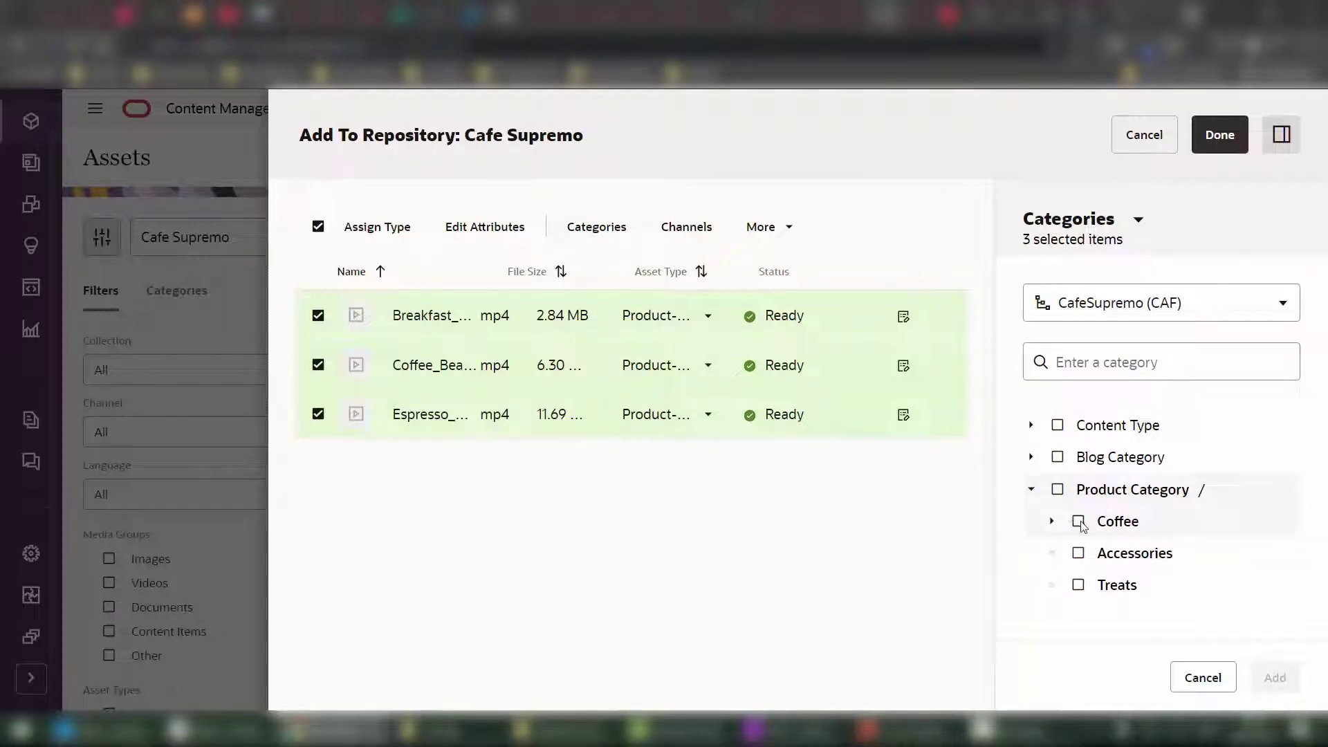
click(1079, 521)
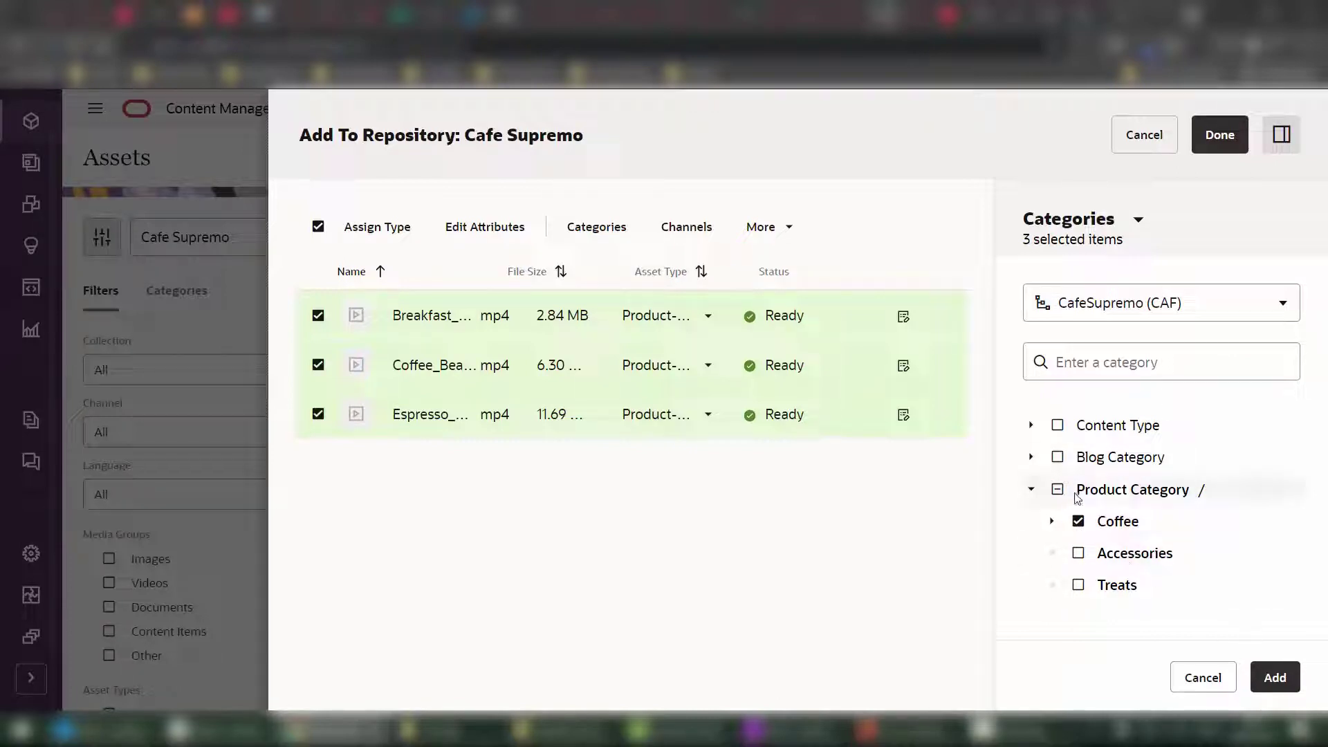
click(1031, 458)
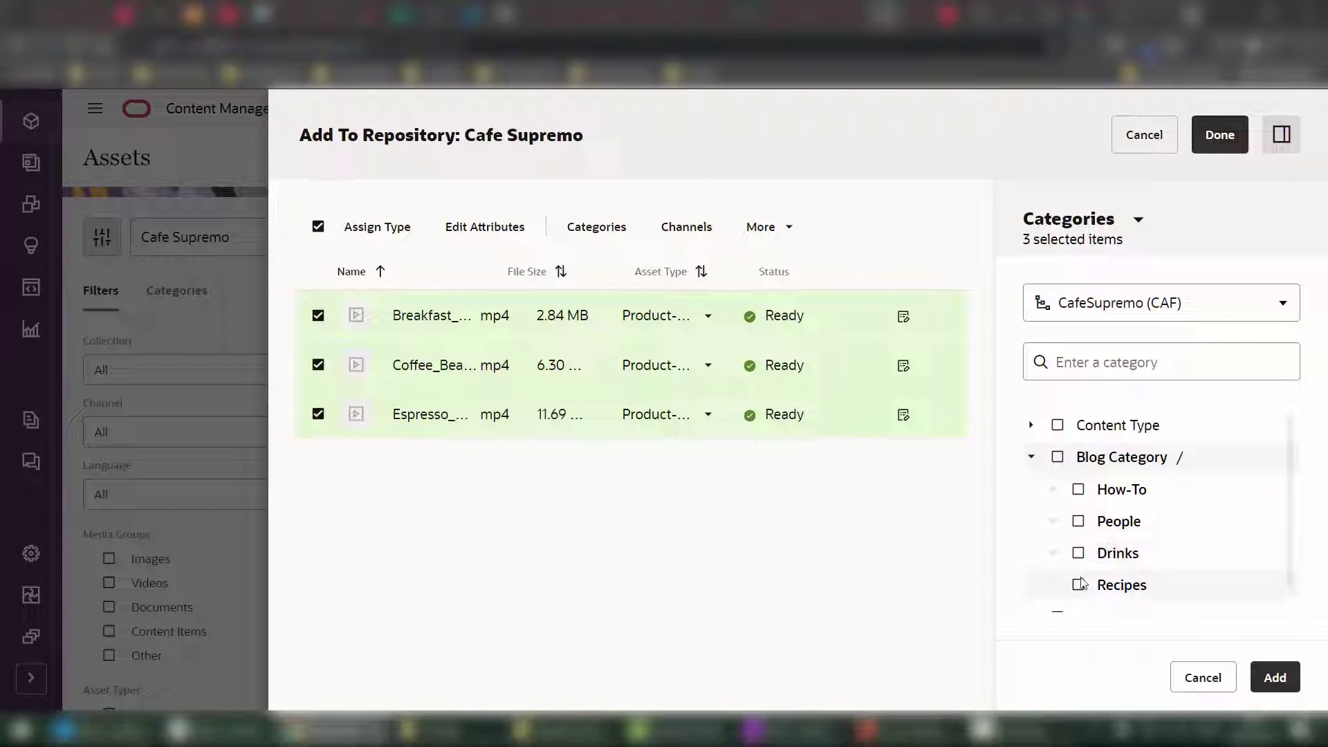
click(1077, 585)
click(1078, 523)
click(1266, 678)
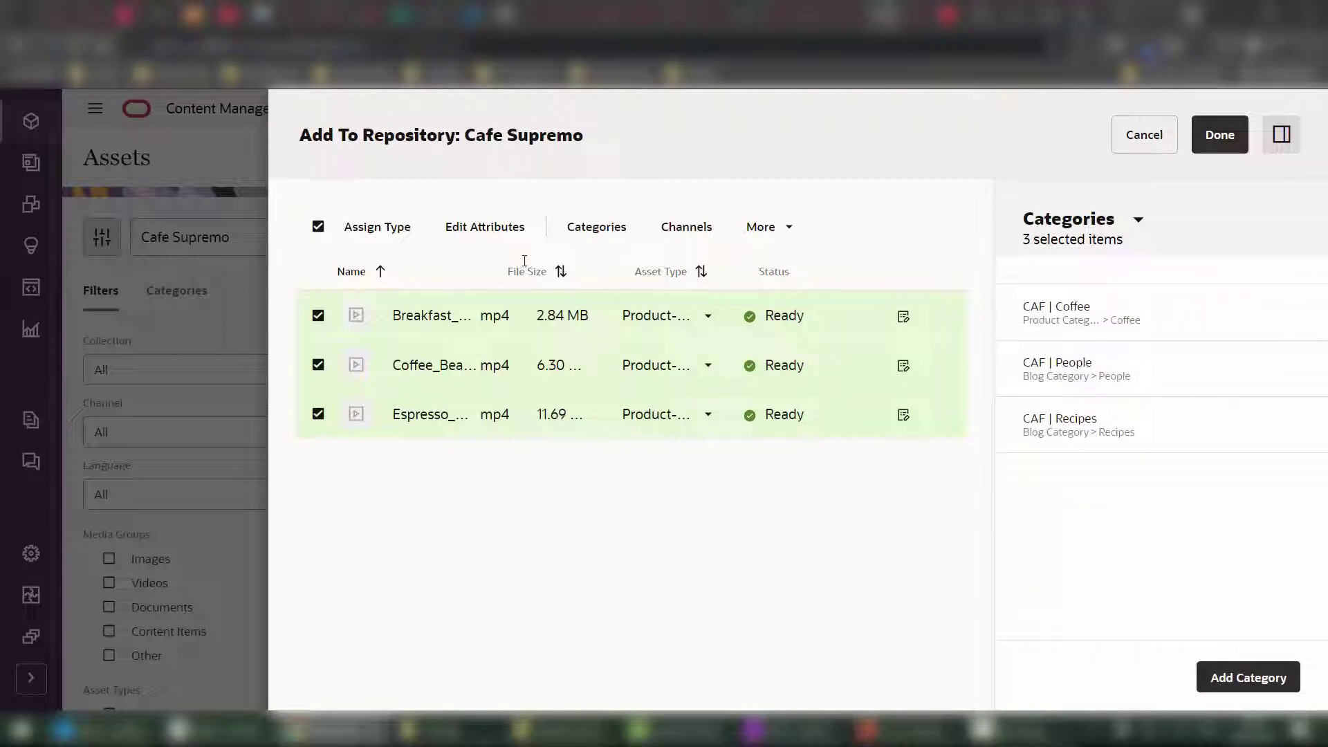
- Add the three videos to the Supremo Marketing Campaign collection under Tags and Collections
click(1137, 221)
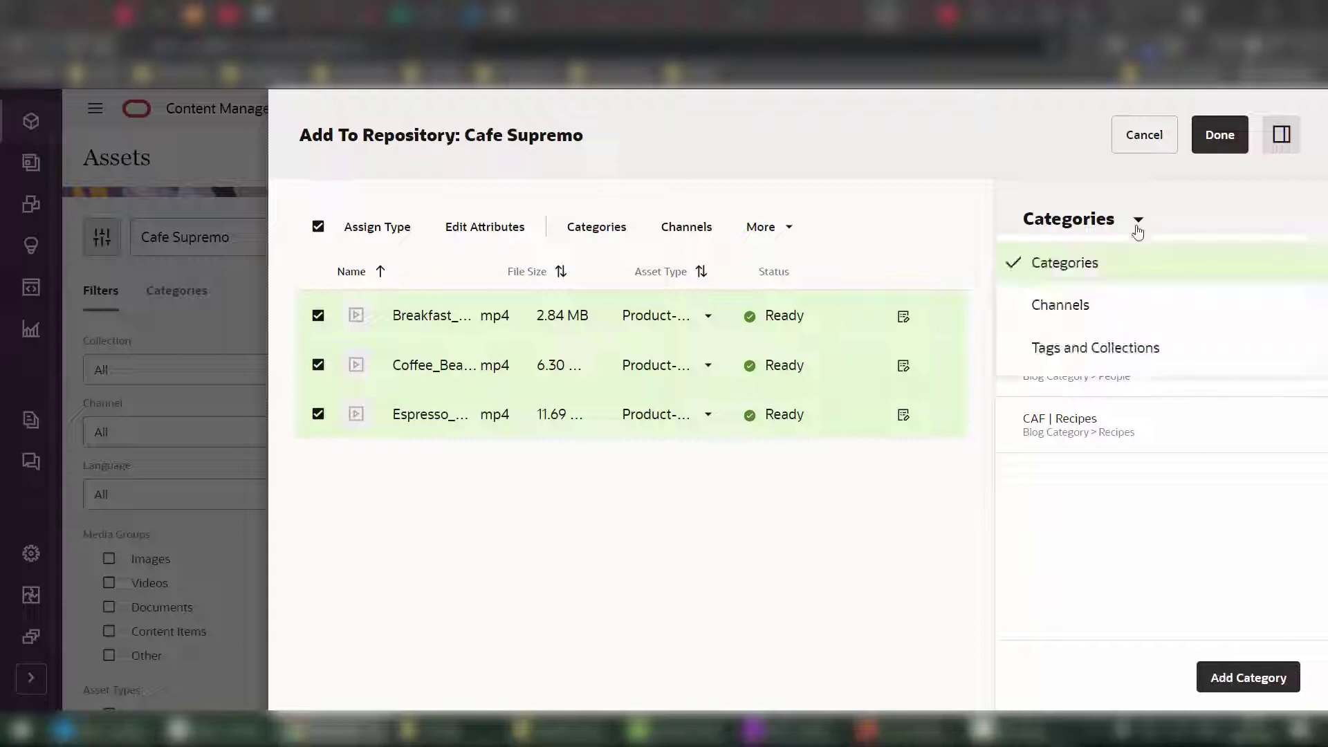
click(1159, 350)
click(1114, 323)
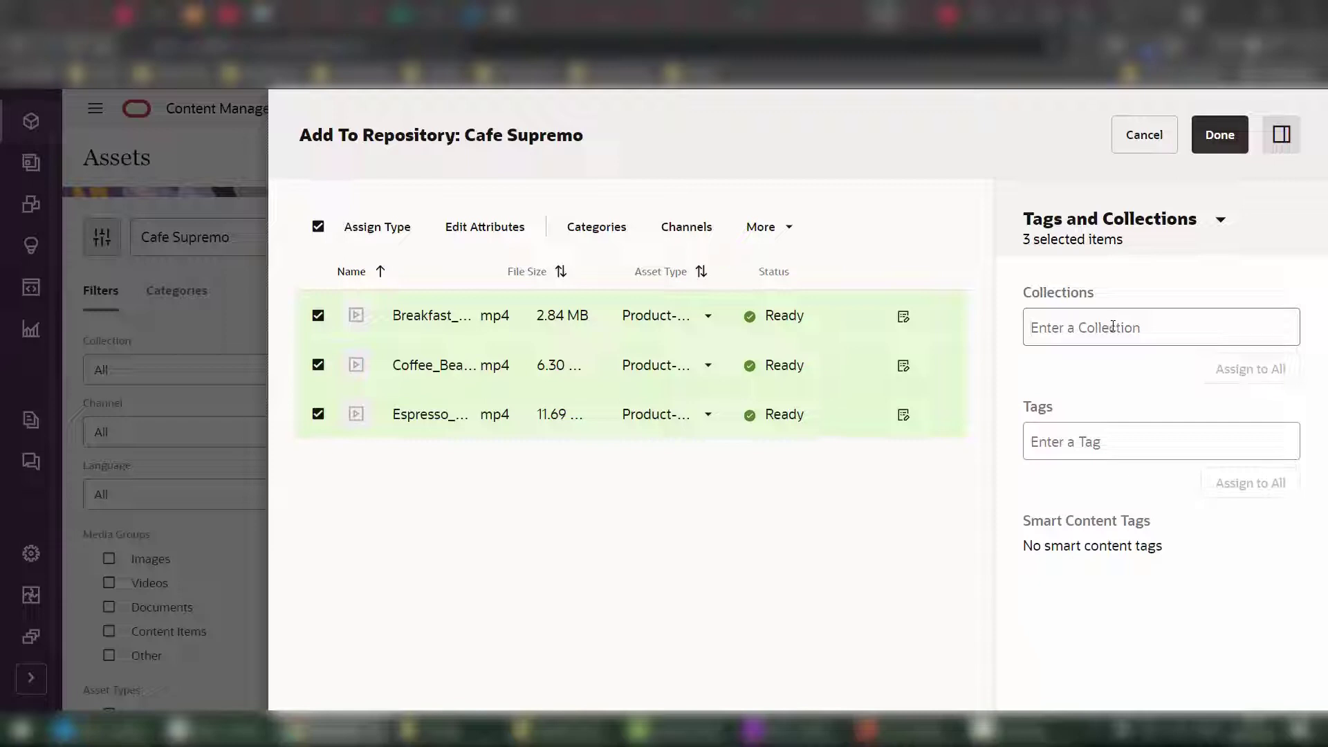
click(1111, 328)
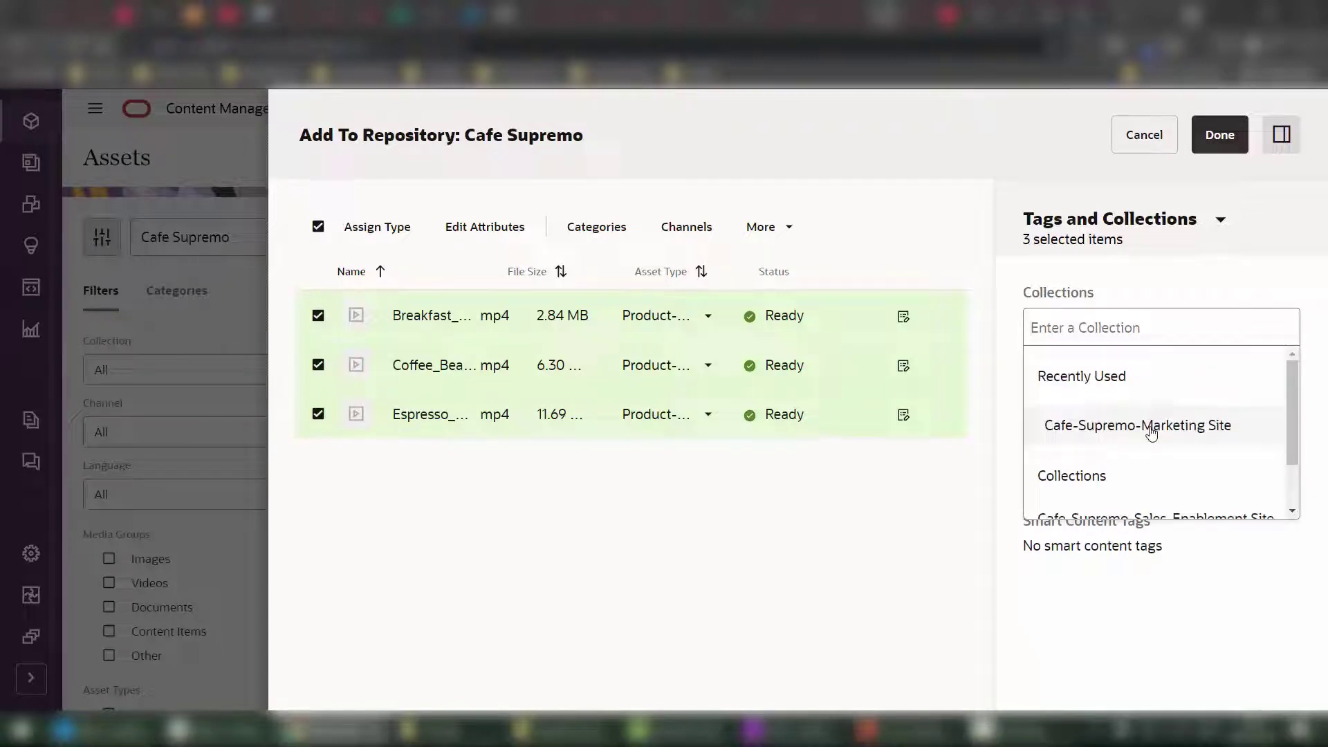
scroll(1179, 422, down, 1)
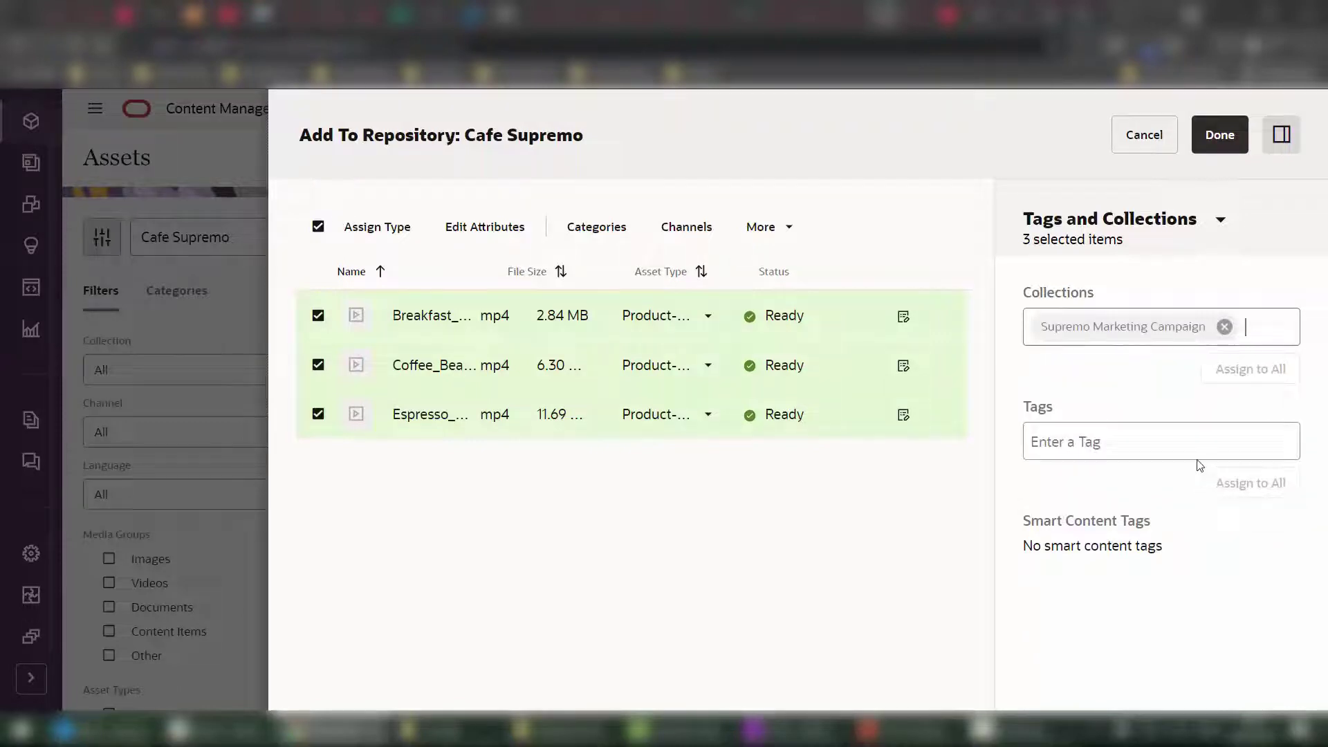
click(1200, 499)
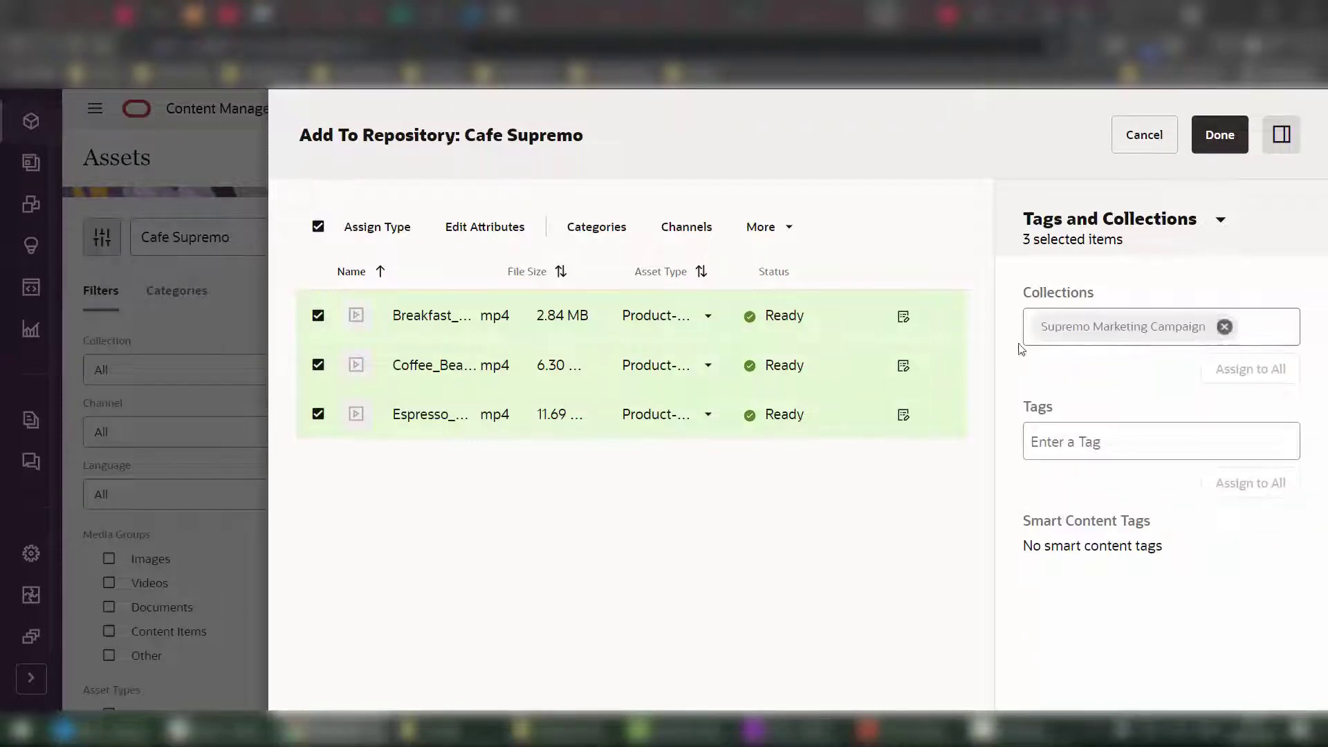
- Finish the upload, then select the Coffee_Beans.mp4 card in the Assets grid
click(1220, 135)
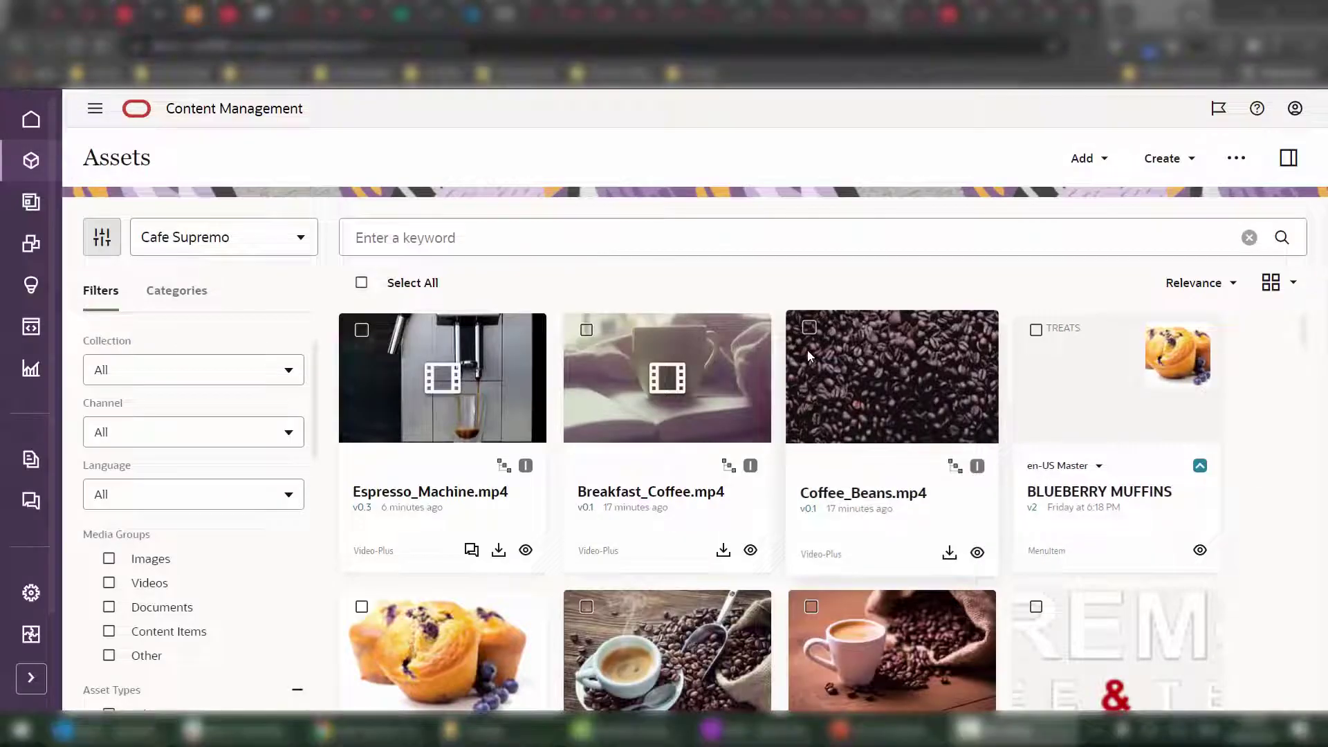
click(809, 331)
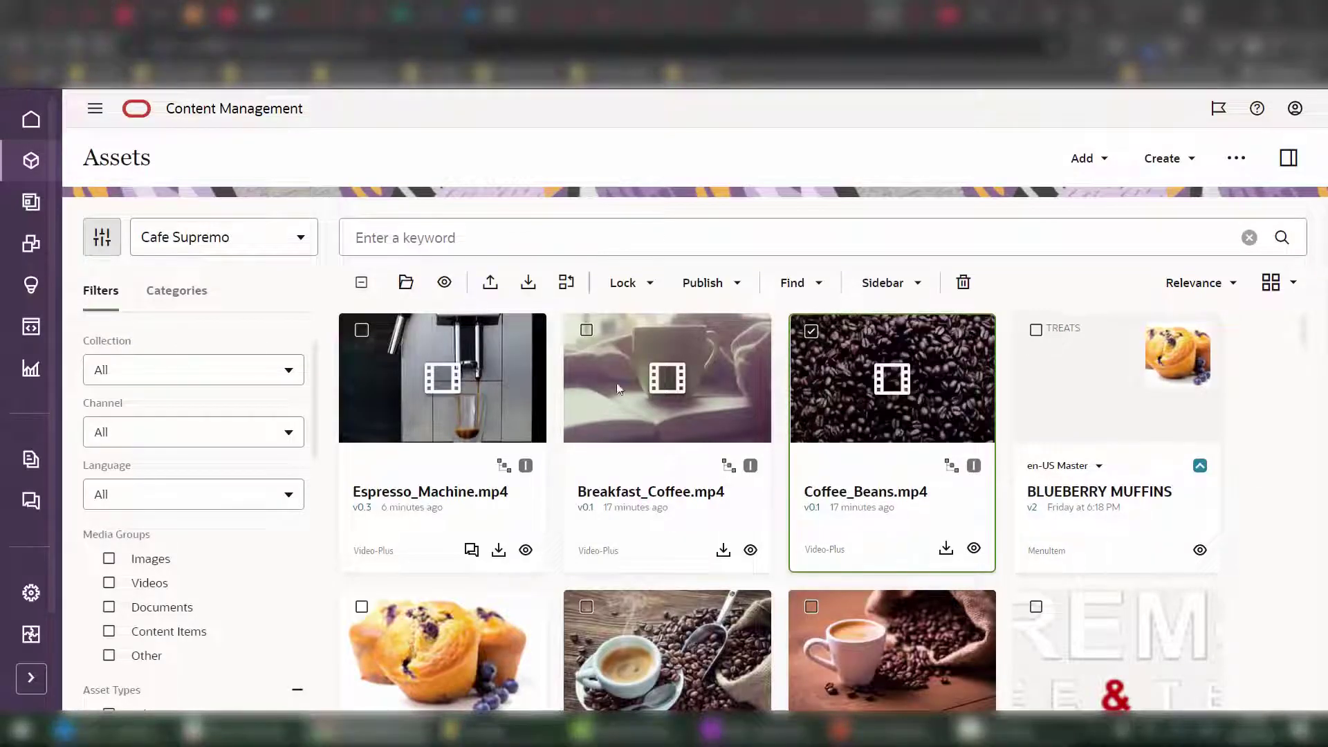
- Open Coffee_Beans.mp4, play its first seconds, and pause
click(405, 285)
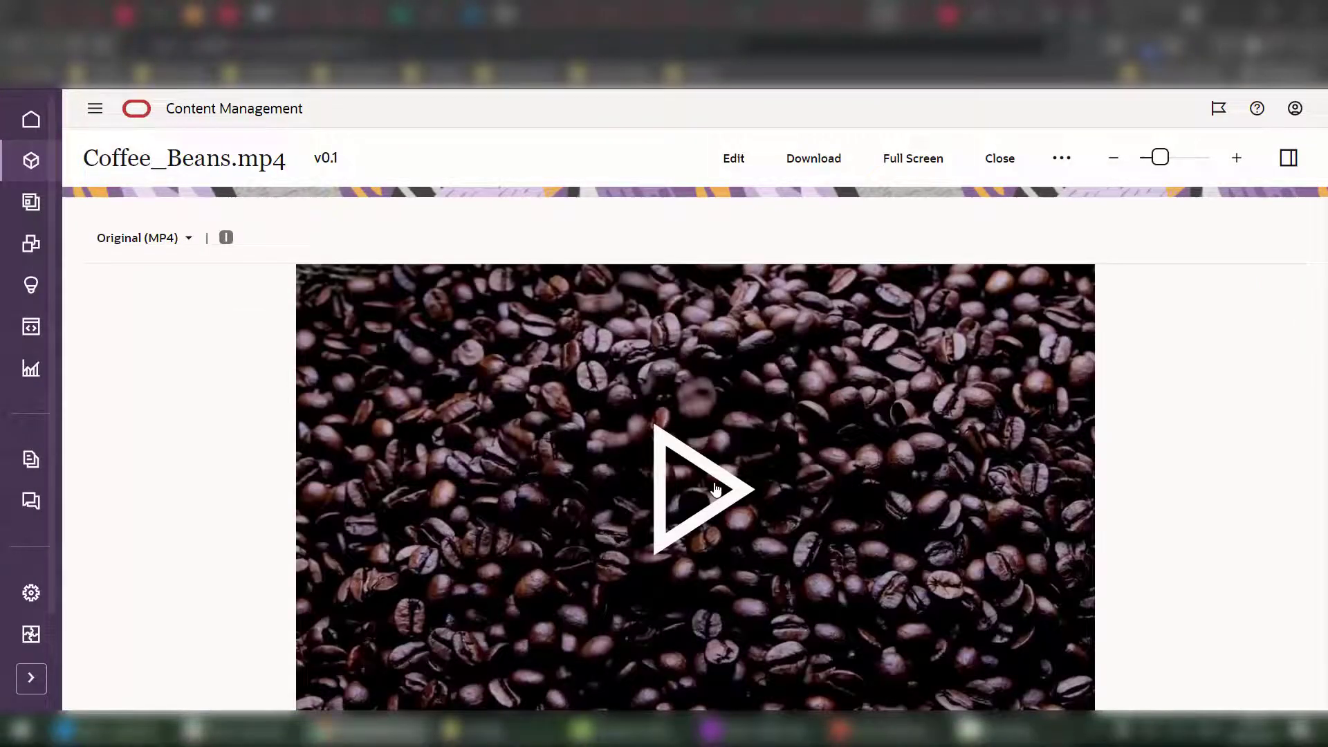
click(701, 496)
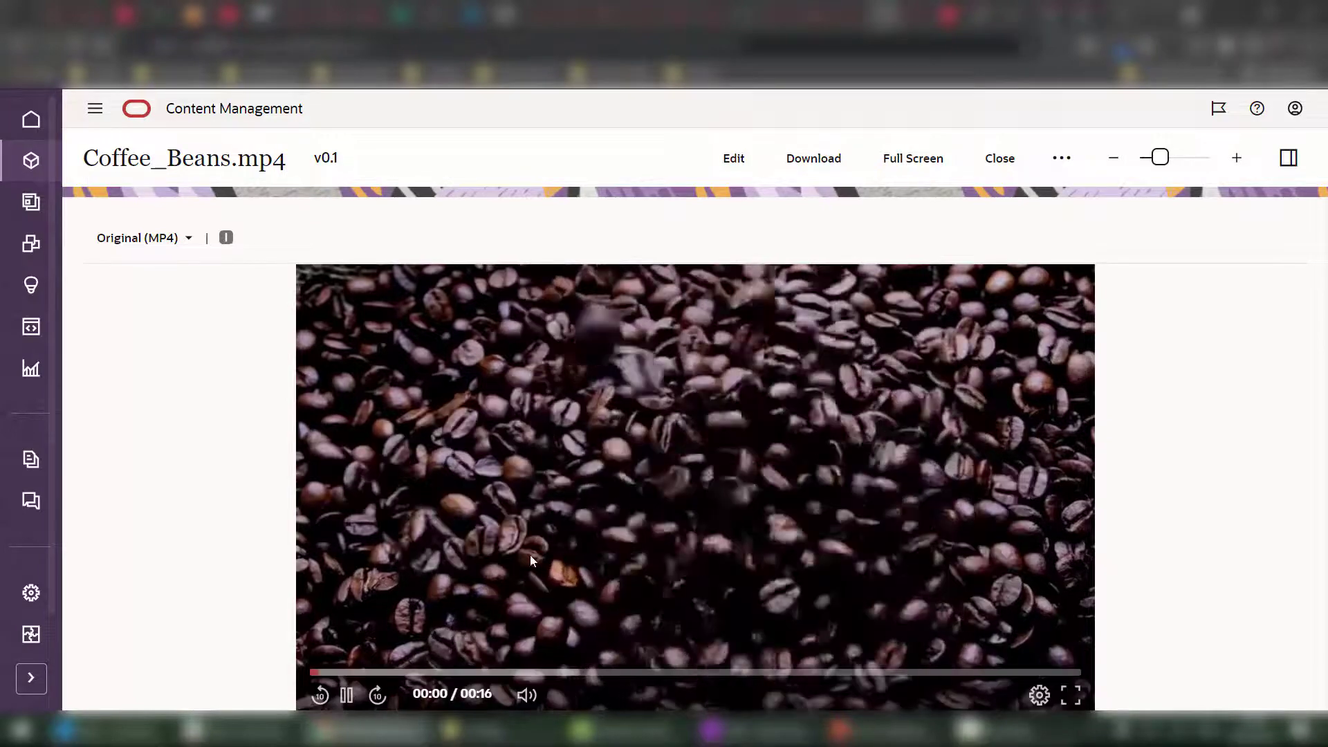
click(346, 695)
- Set playback quality to 540p, leaving speed at Normal
click(1039, 694)
click(1015, 626)
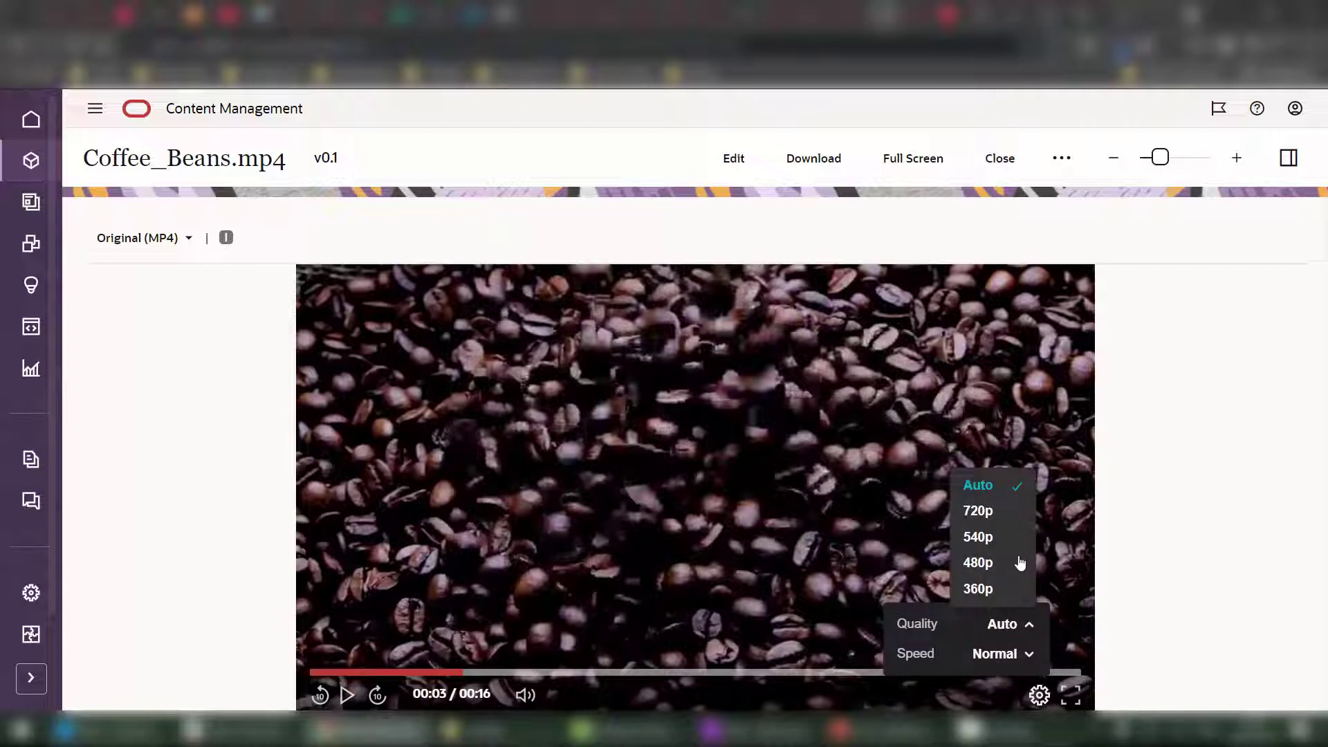
click(983, 511)
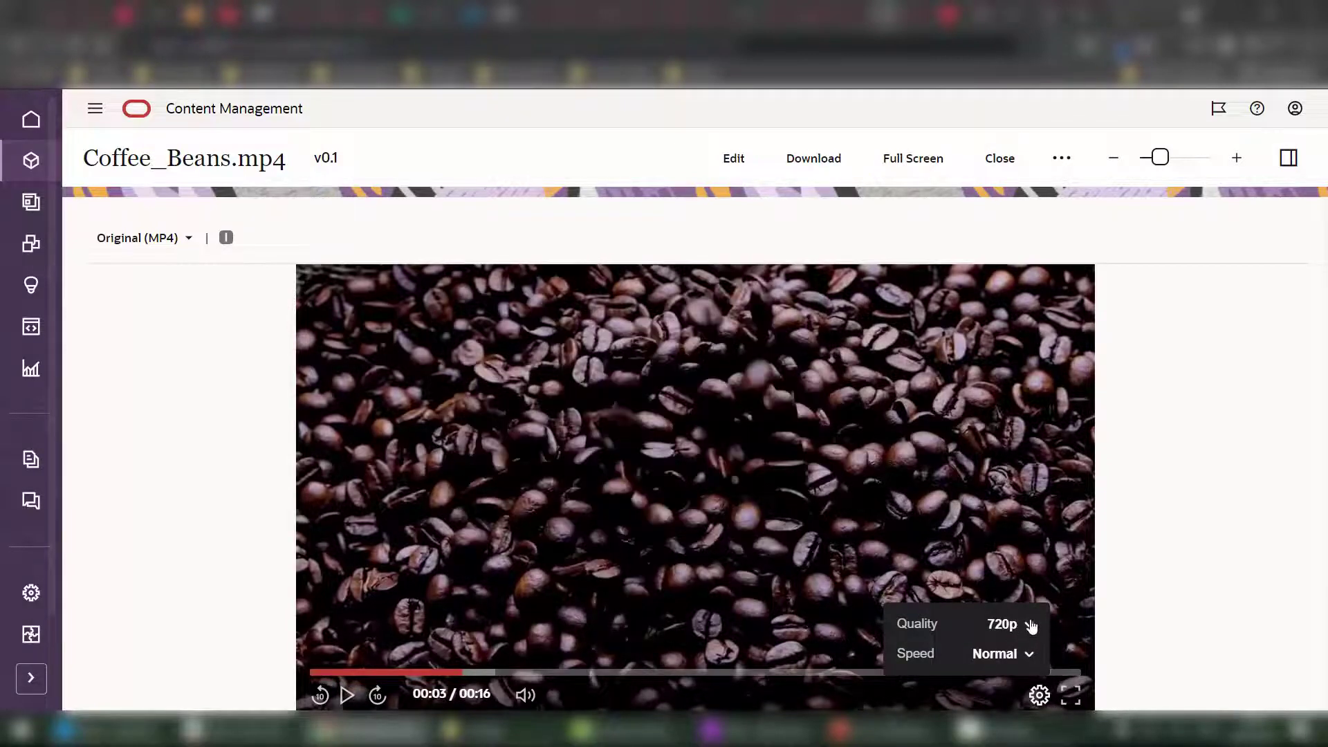
click(1030, 624)
click(1013, 542)
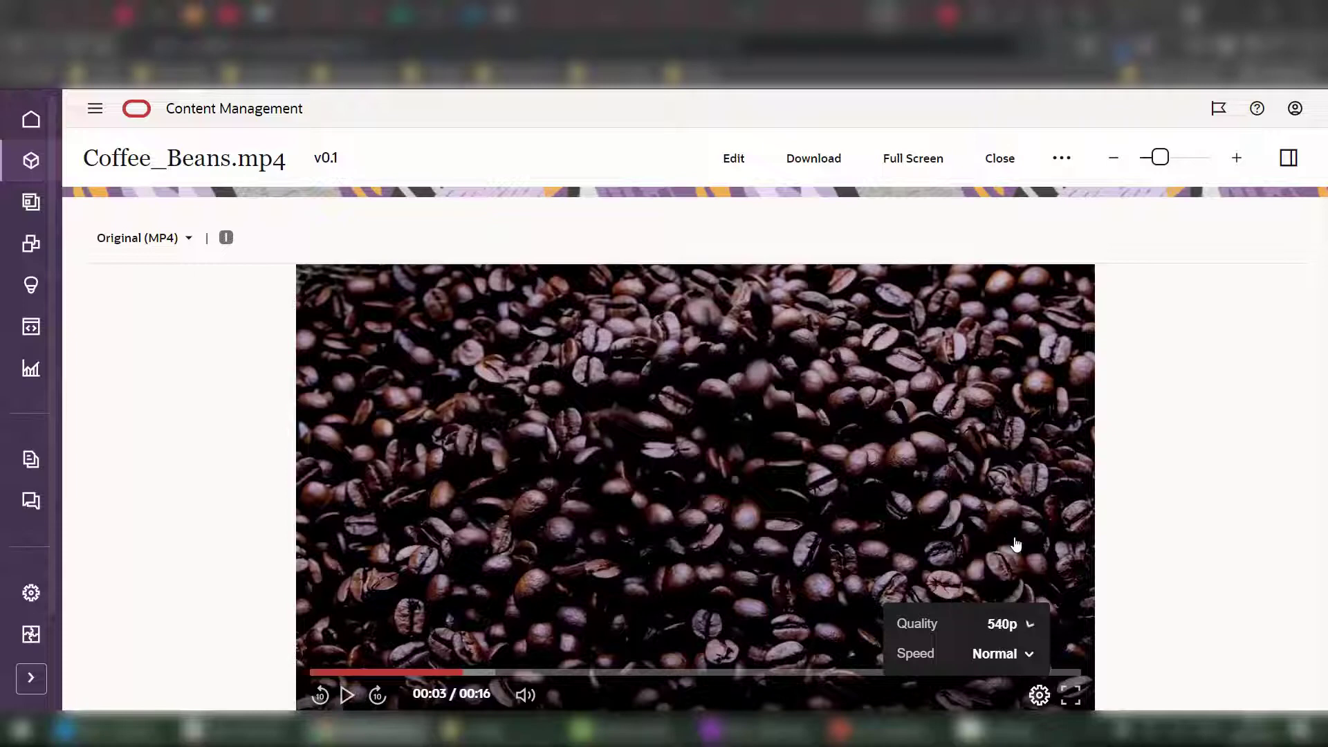
click(1016, 660)
click(1021, 644)
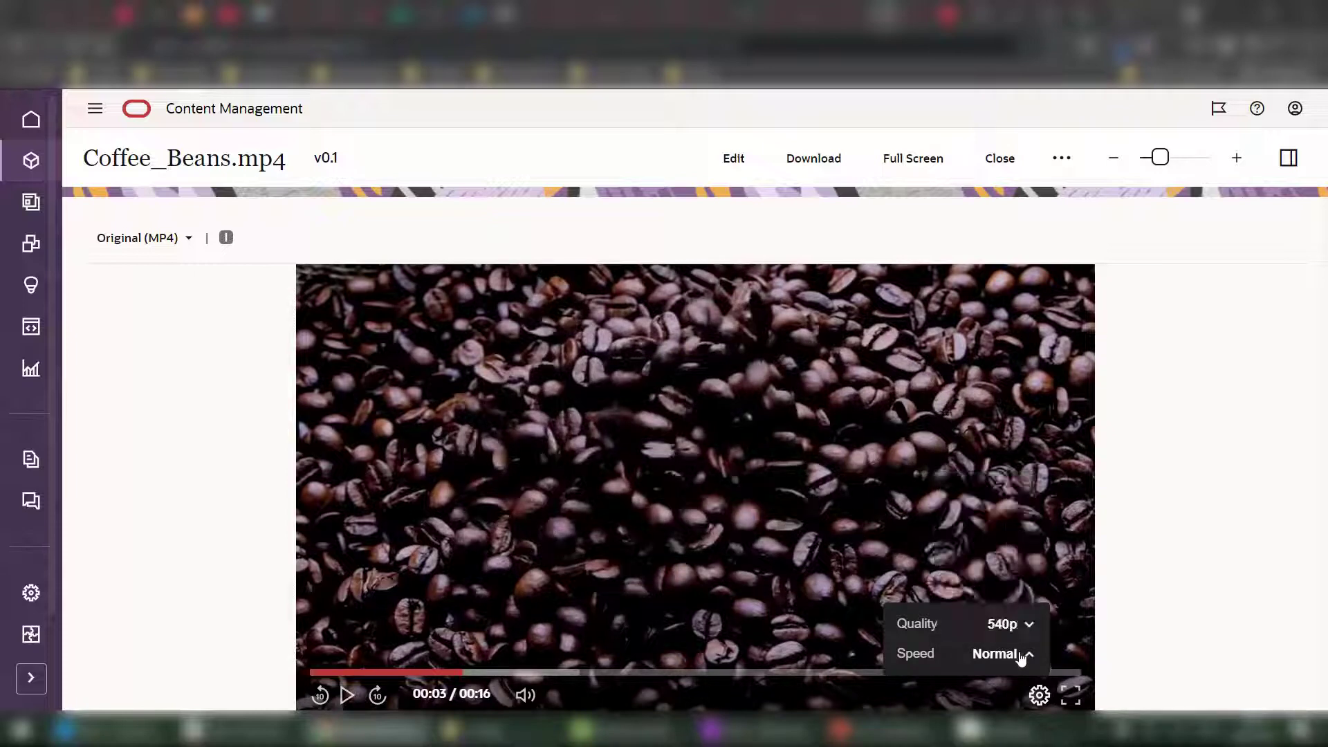
click(1039, 695)
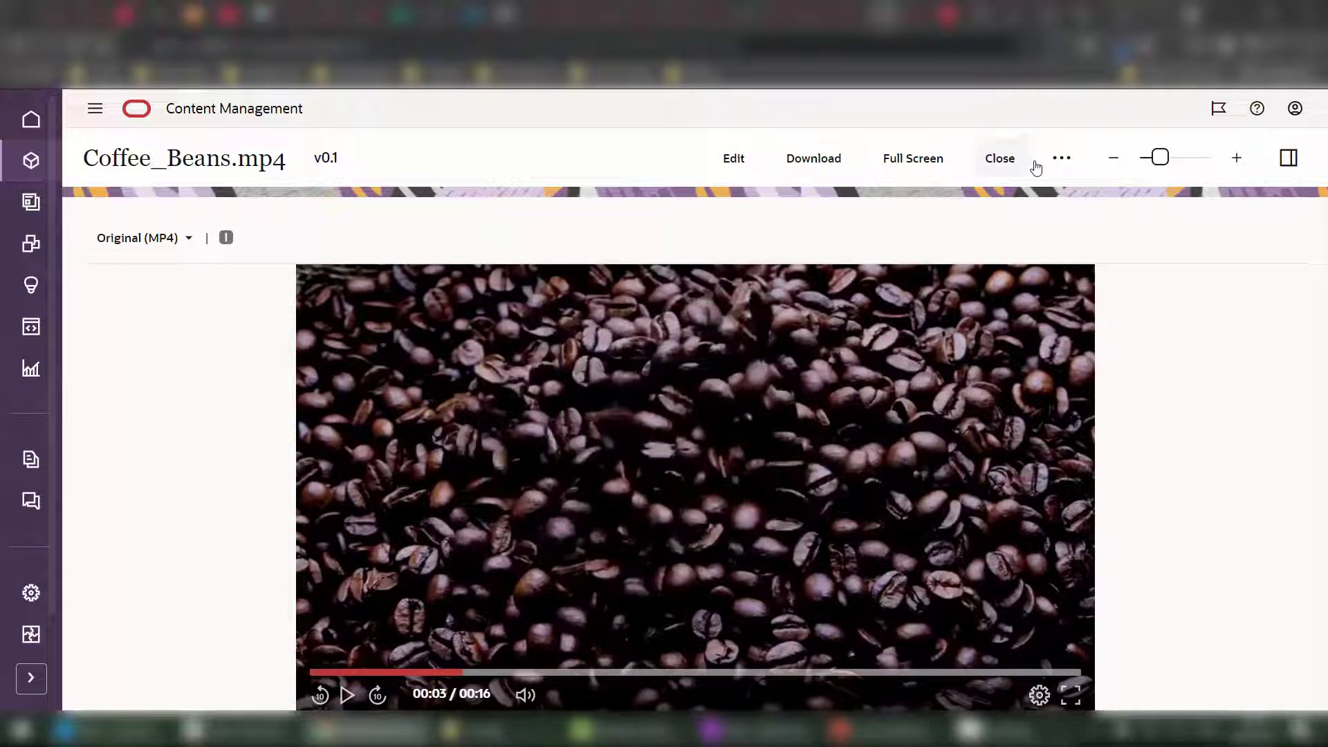
- Check the Coffee, People and Recipes categories in the side panel, then return to Conversation
click(1289, 158)
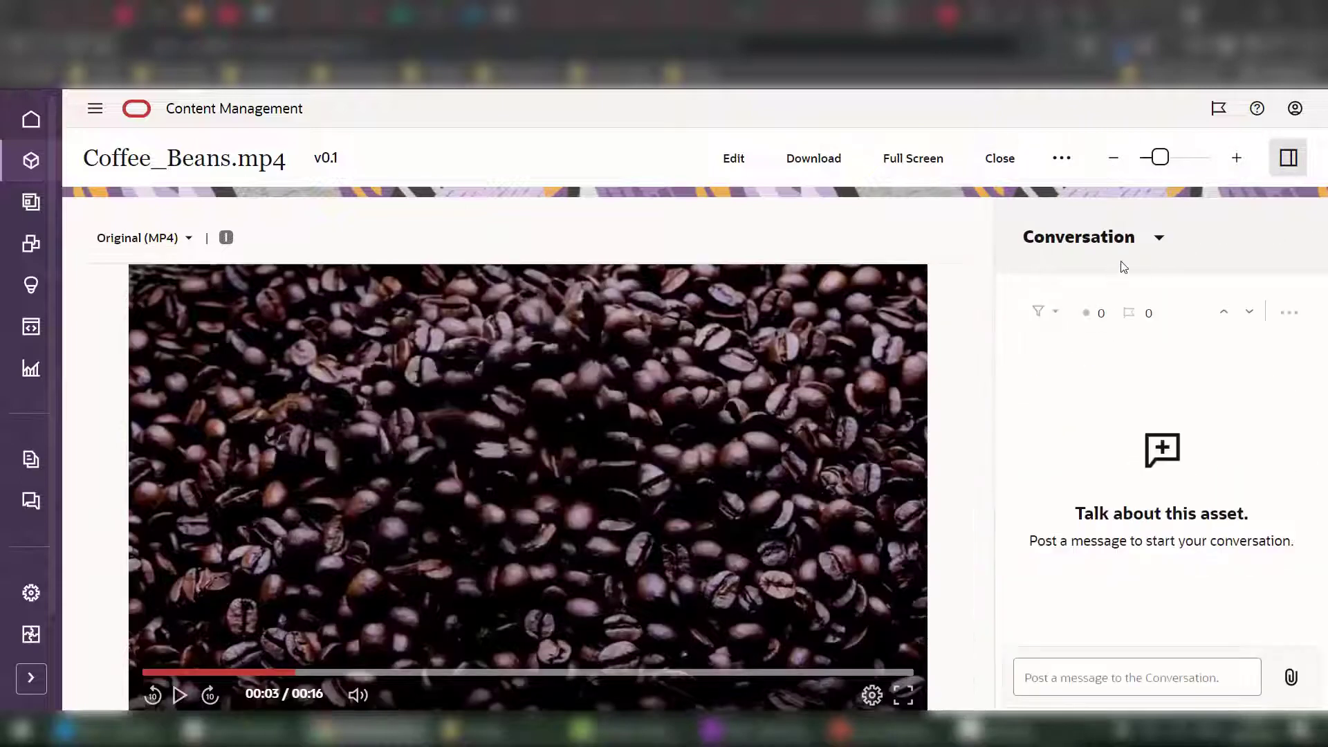
click(1158, 238)
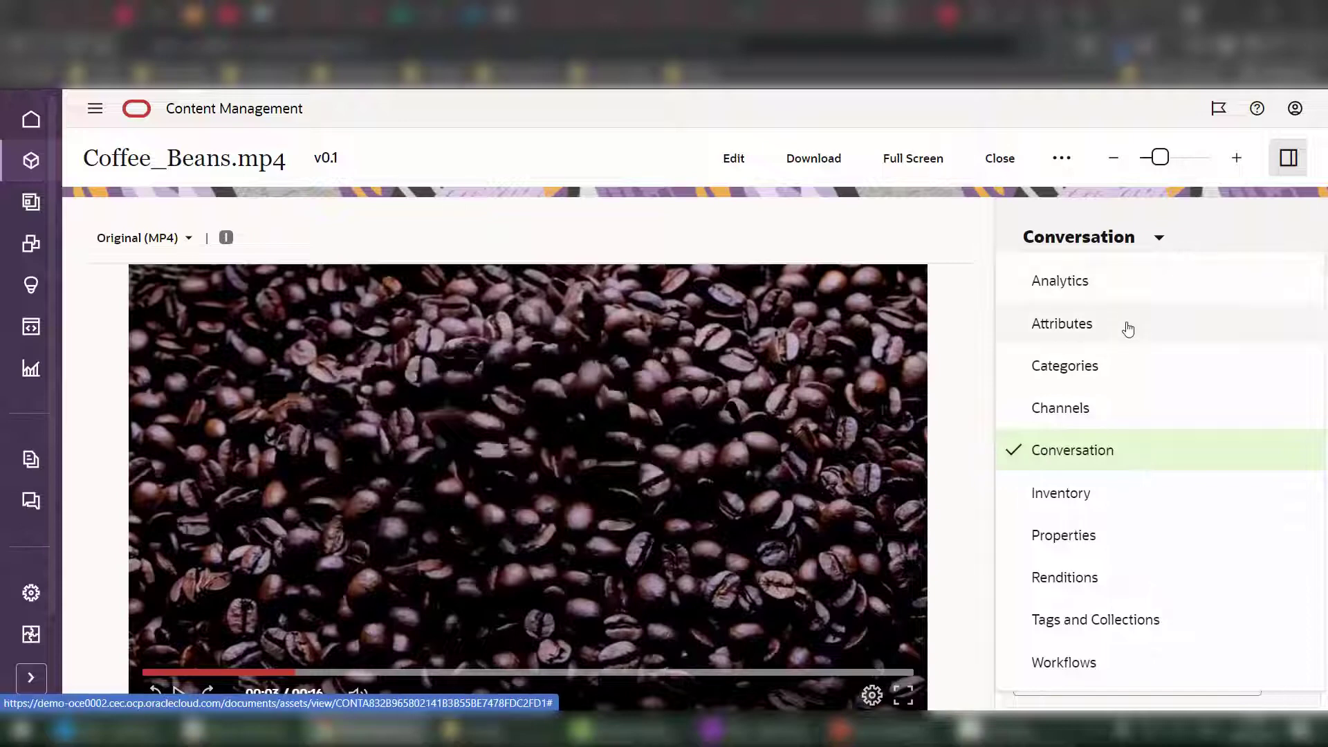
click(1158, 368)
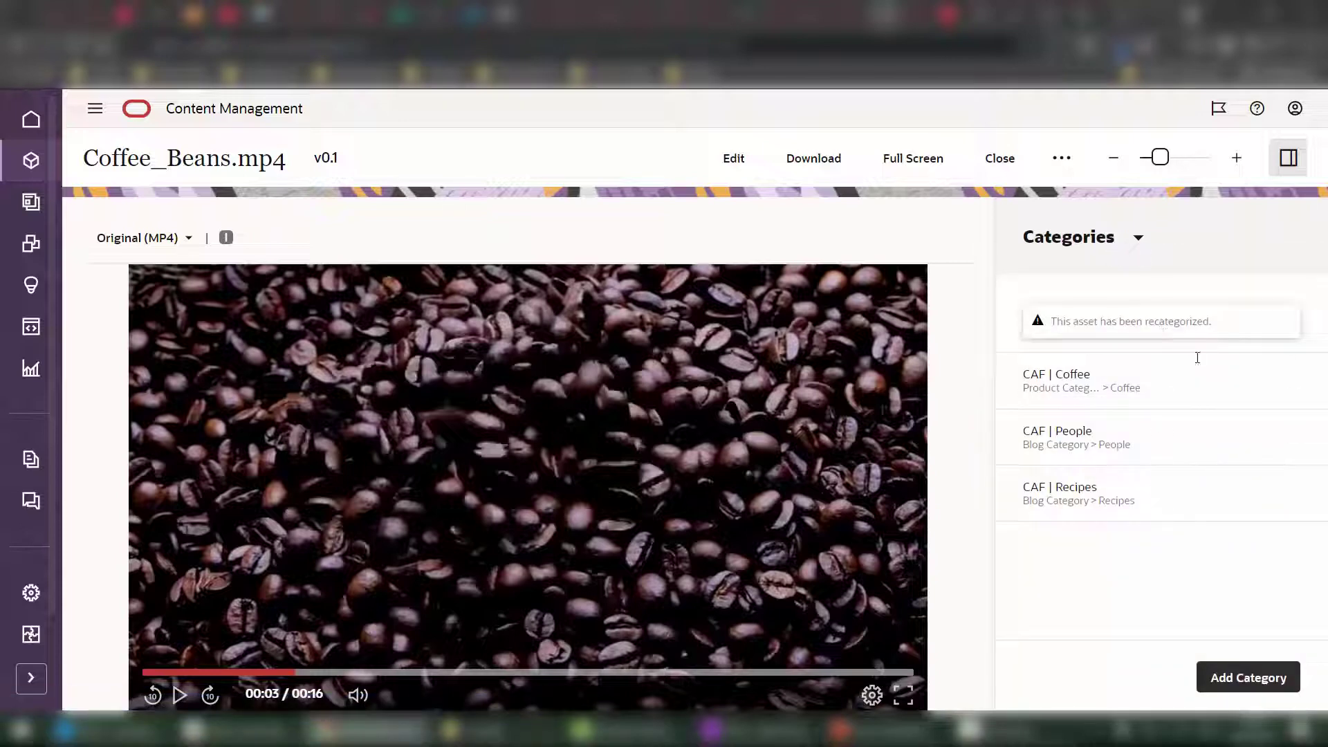
click(1138, 241)
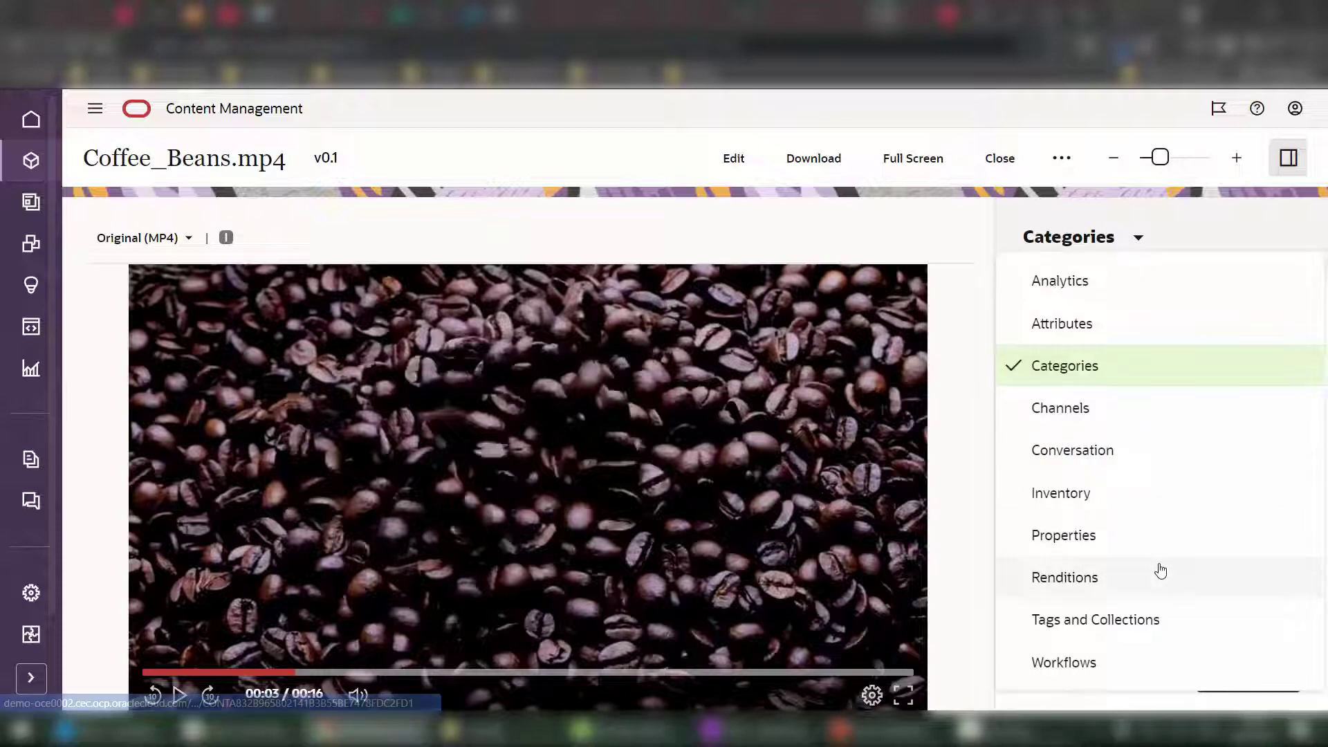
click(1141, 450)
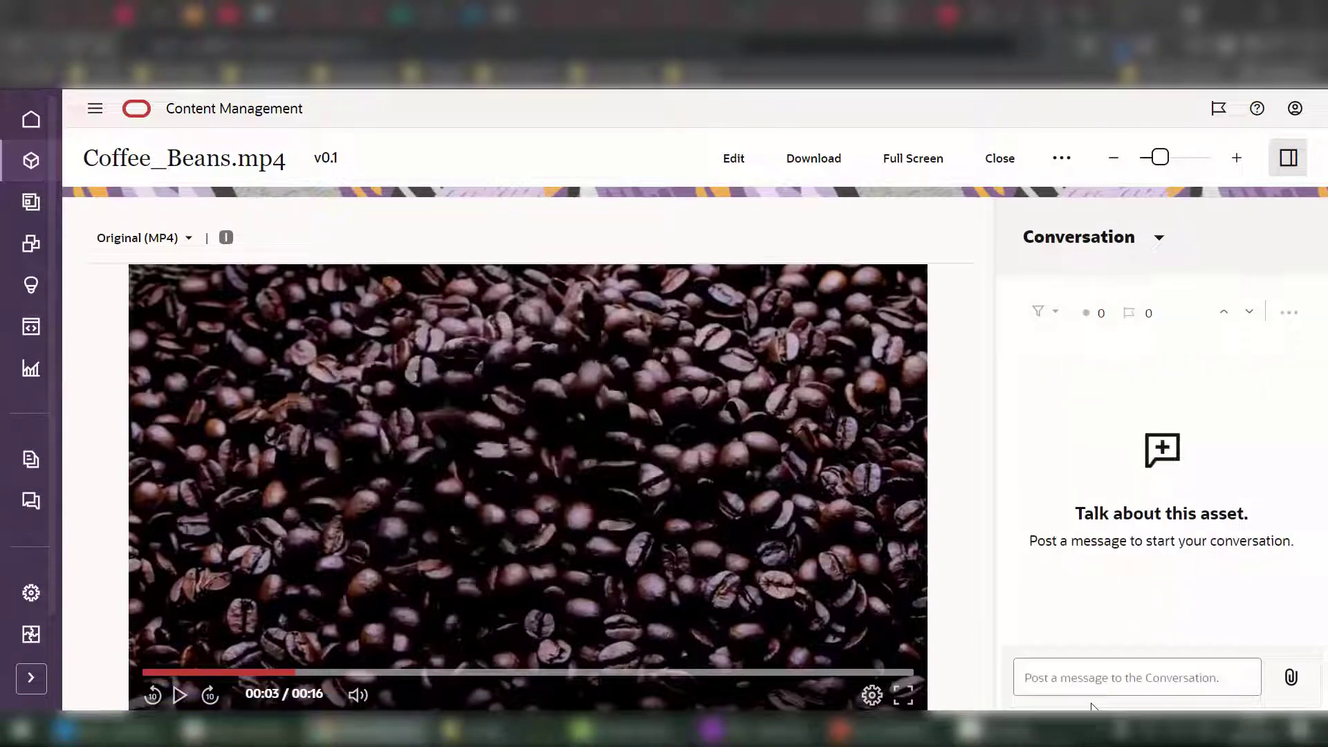
- Post a comment requesting a 5-sec preview rendition named Intro
click(1072, 680)
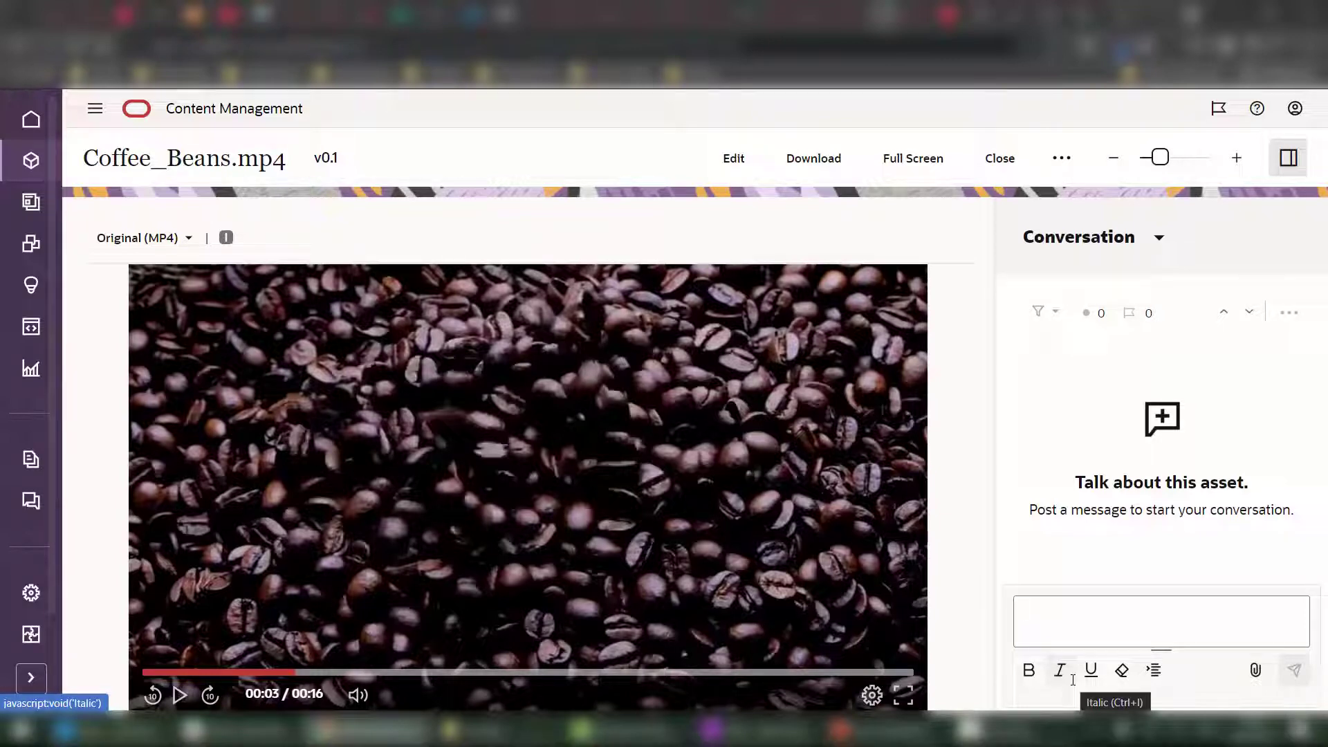
text(let)
text(Let's)
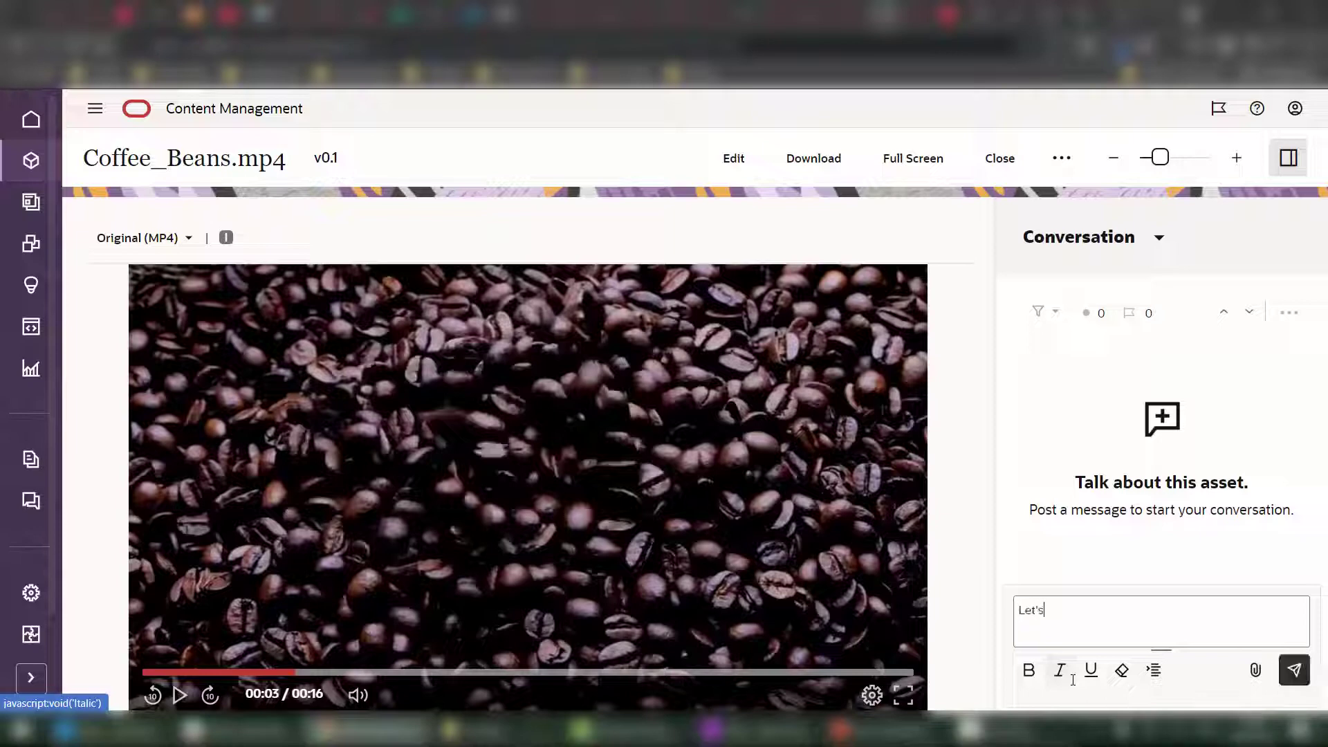
text( have a 5-sec preview rendition called Intro.)
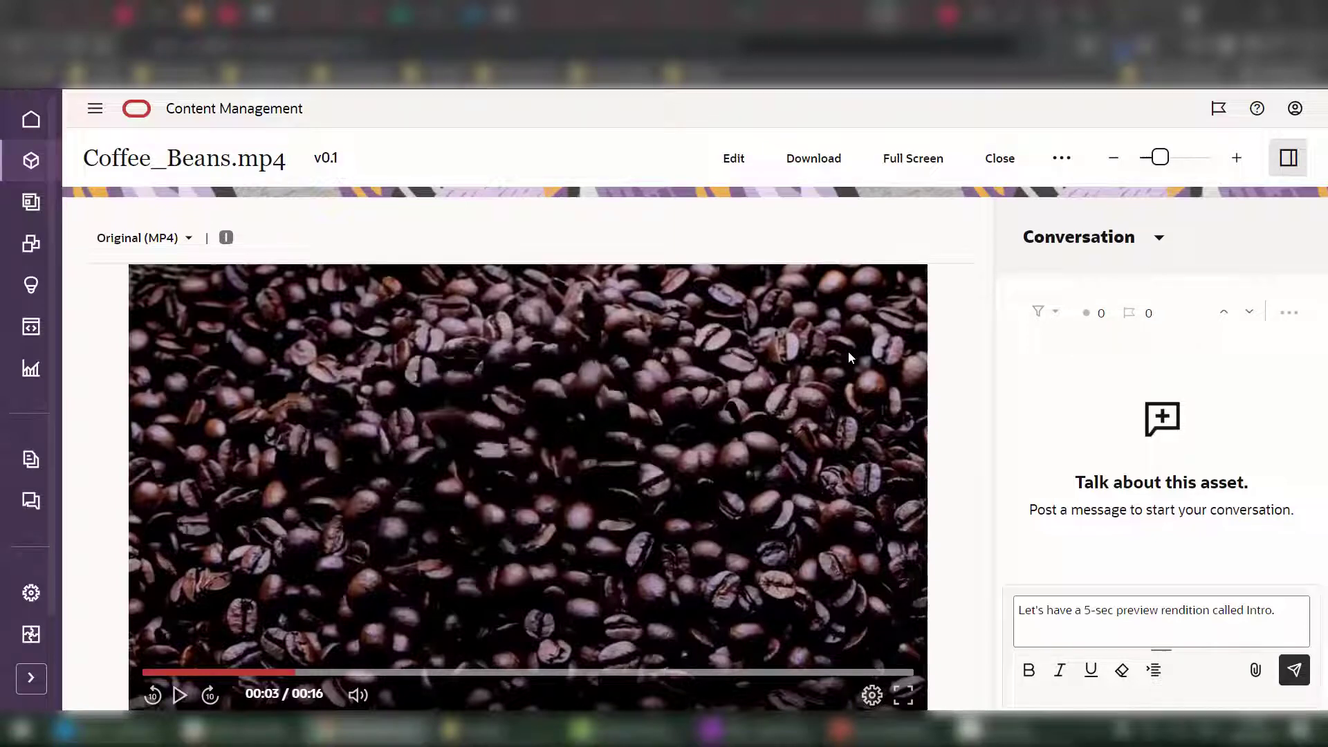
click(1295, 674)
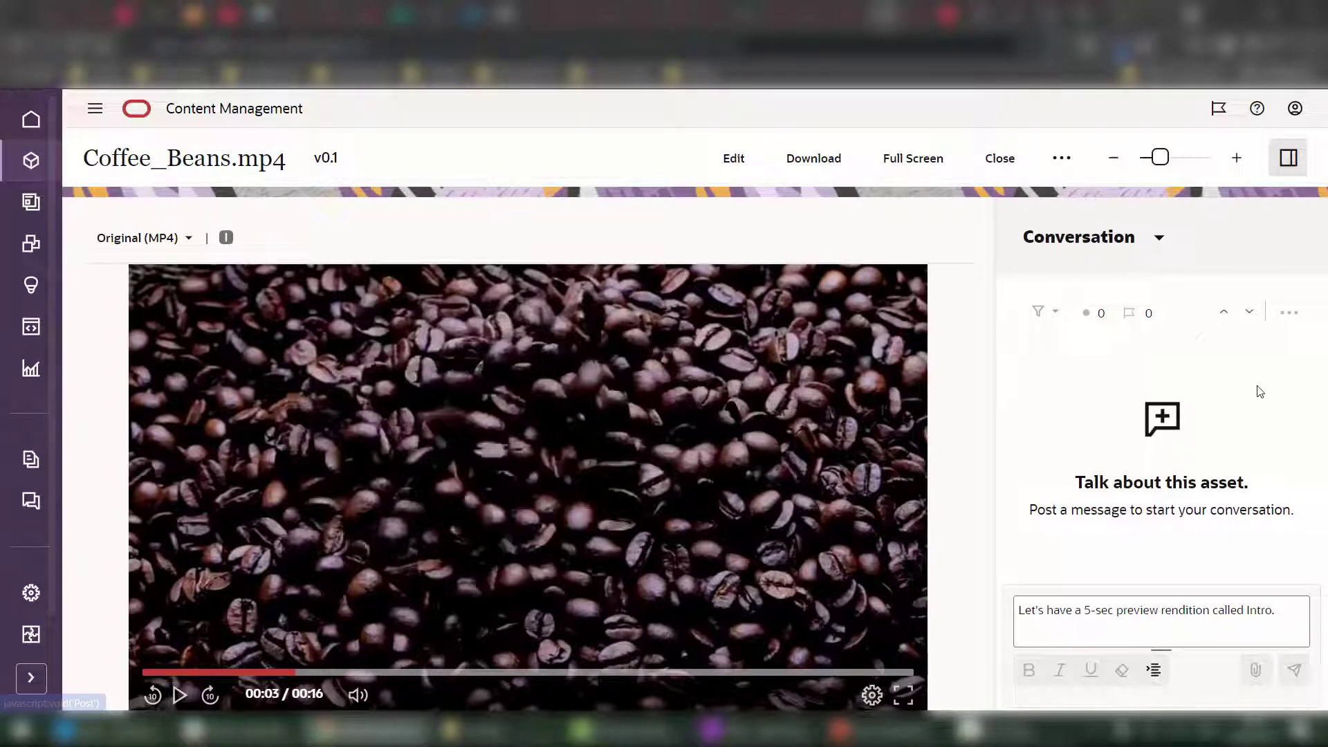
- Flag the team member on the comment with Please Reply
click(1288, 366)
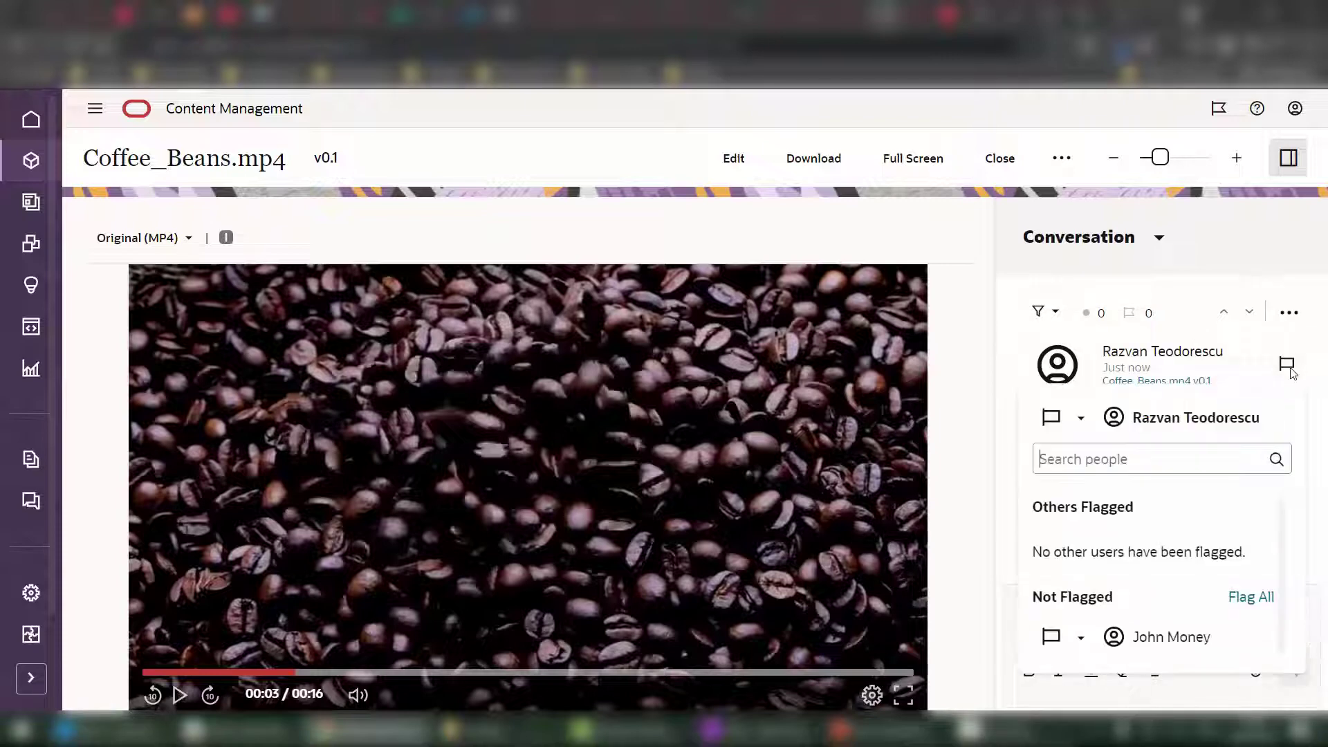
click(1080, 637)
click(1120, 553)
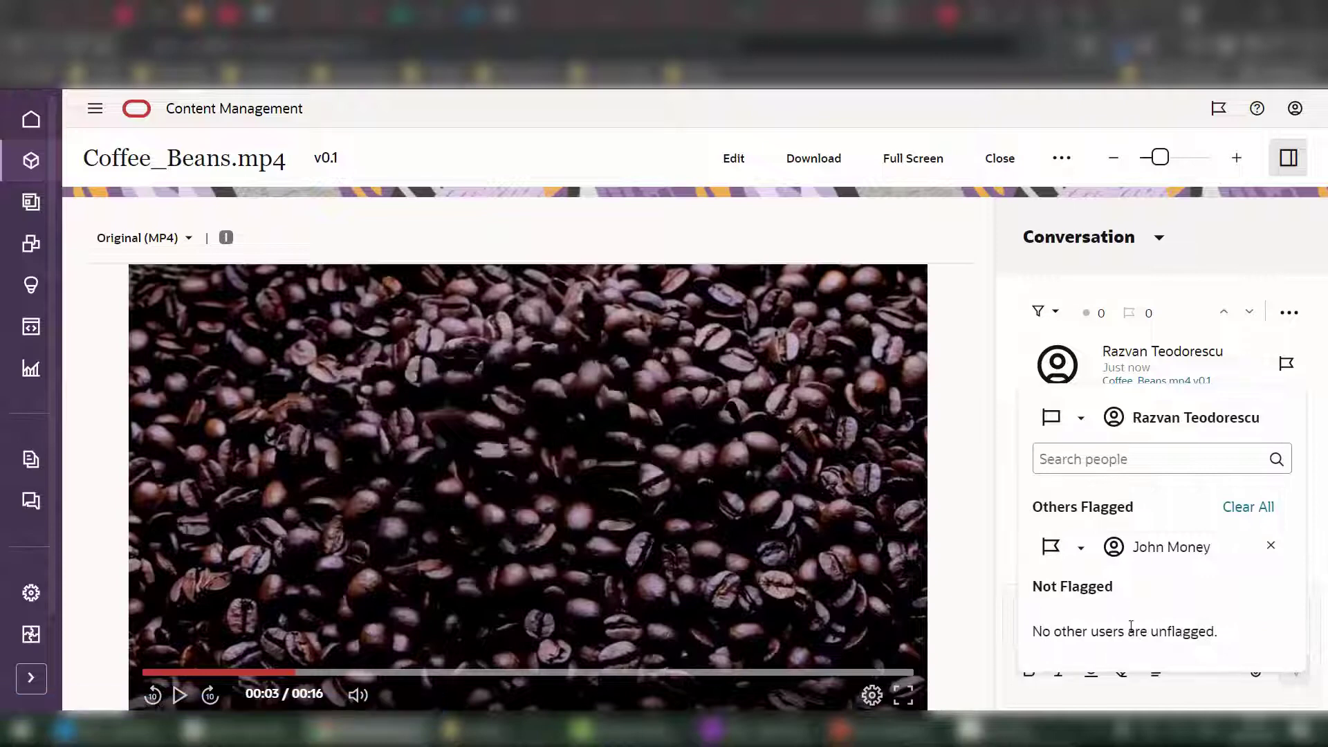
click(1235, 260)
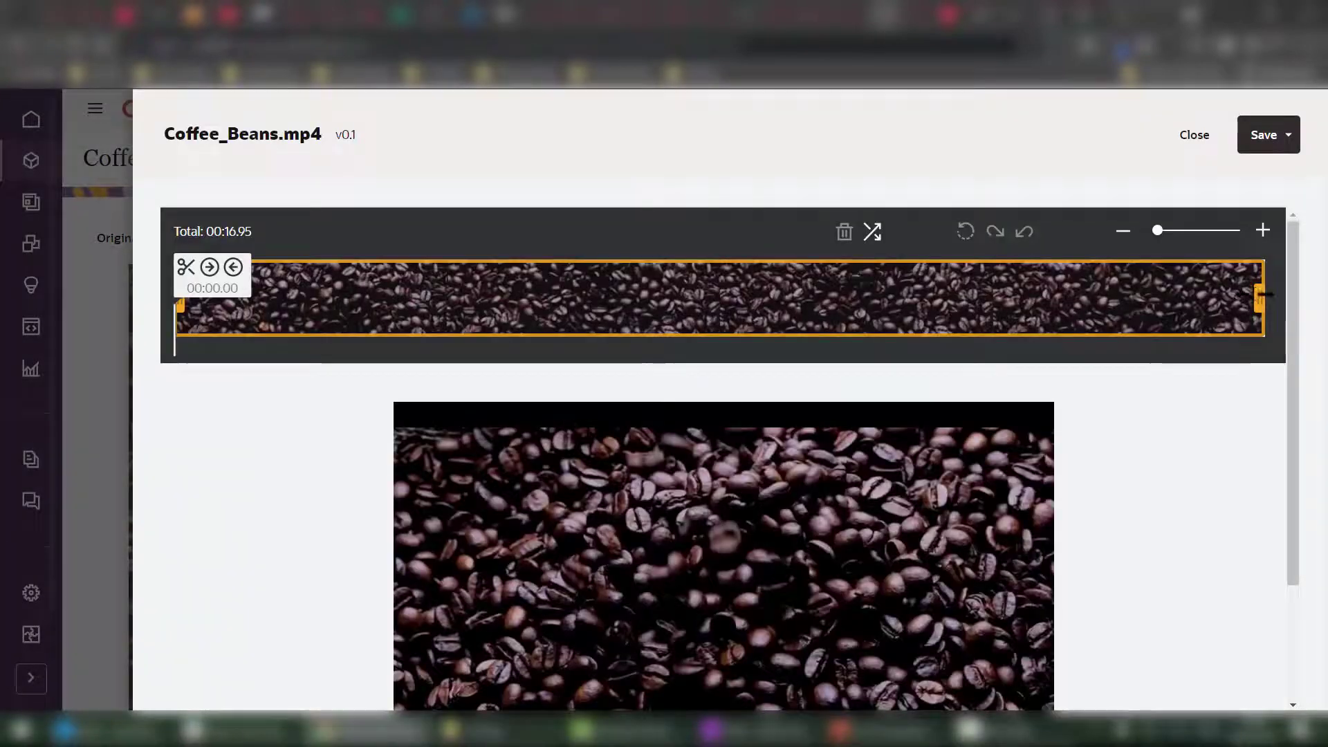
- Trim Coffee_Beans.mp4 to roughly its first 5 seconds
drag(1267, 305, 504, 295)
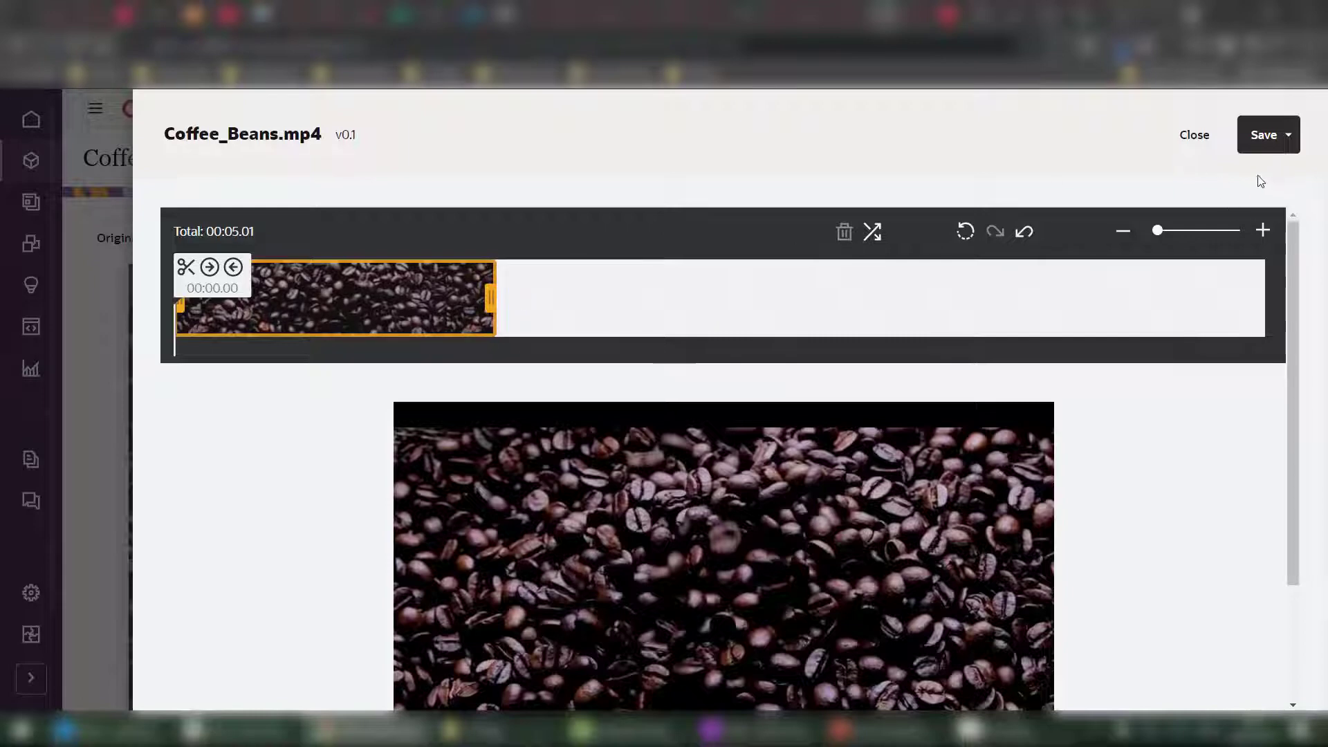
click(1287, 135)
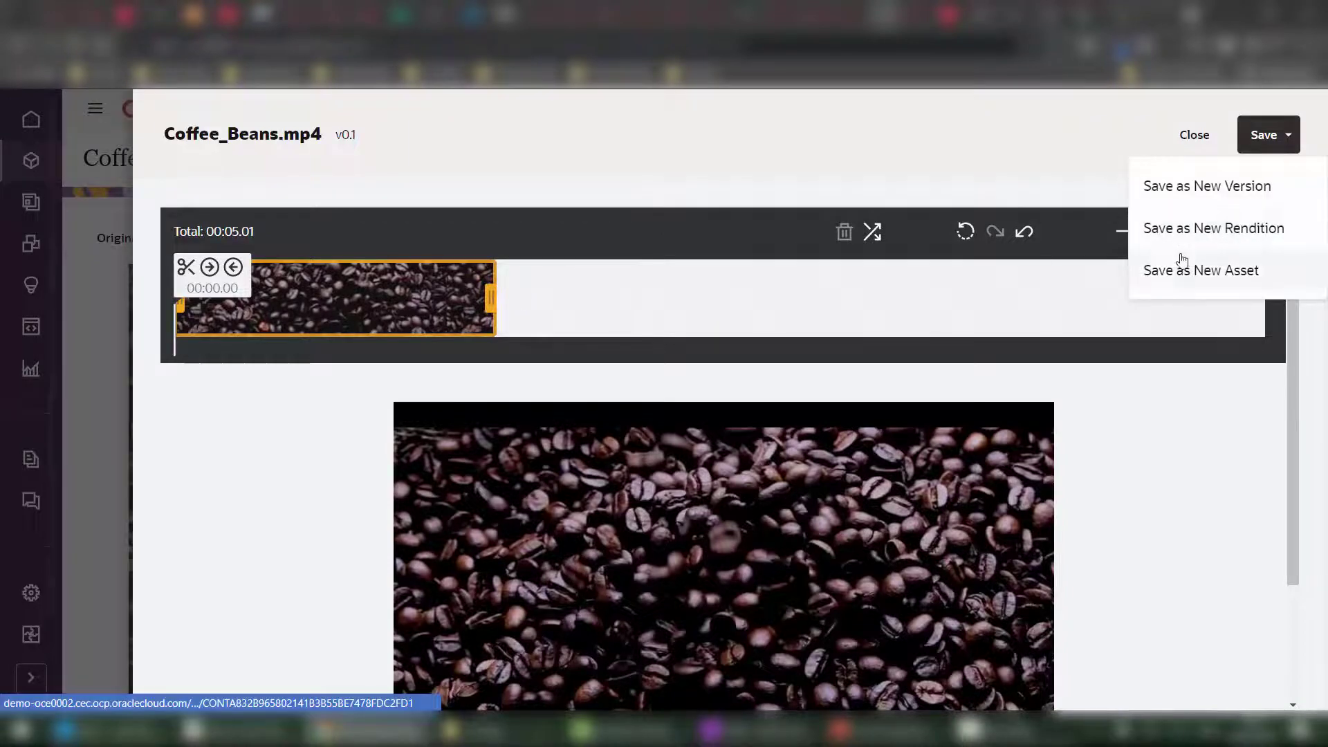
click(553, 301)
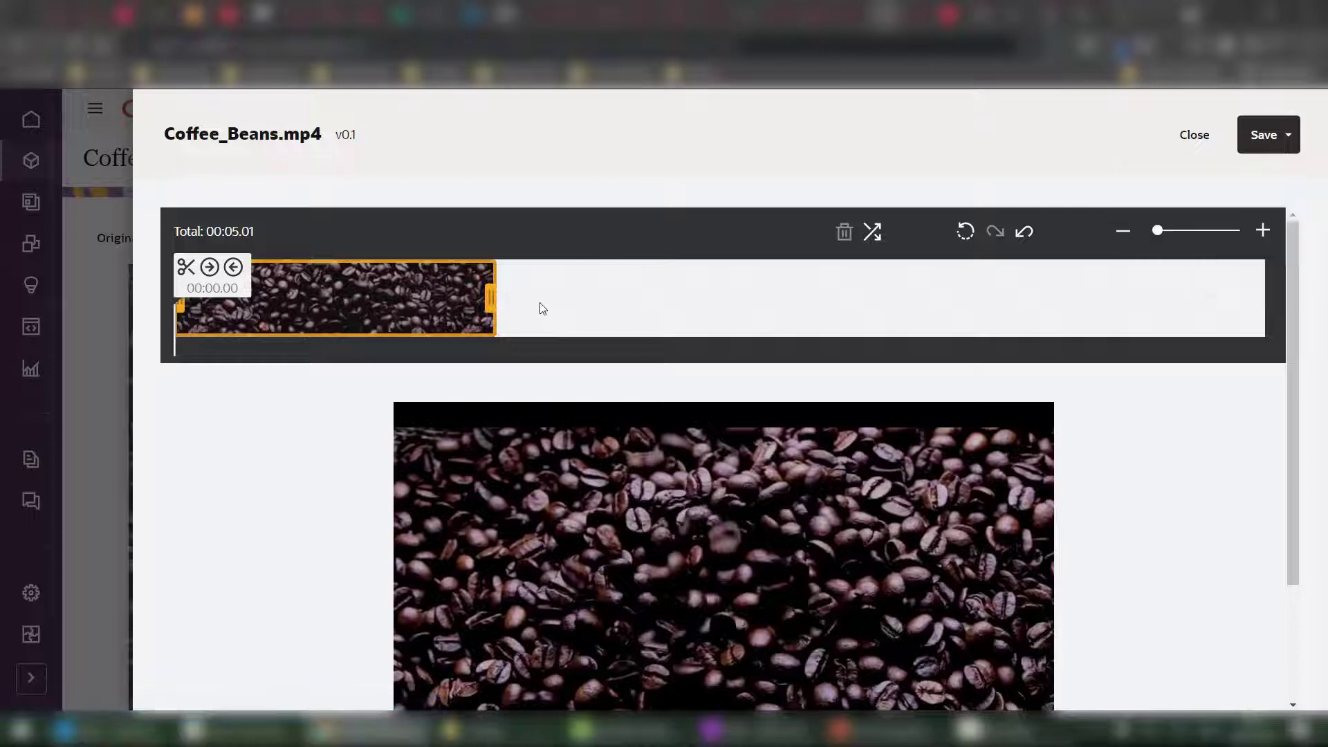
- Save the trimmed 00:05.01 clip as a new rendition named Intro
click(1287, 135)
click(1266, 227)
click(566, 440)
text(Intrpo)
key(BackSpace)
key(BackSpace)
click(864, 509)
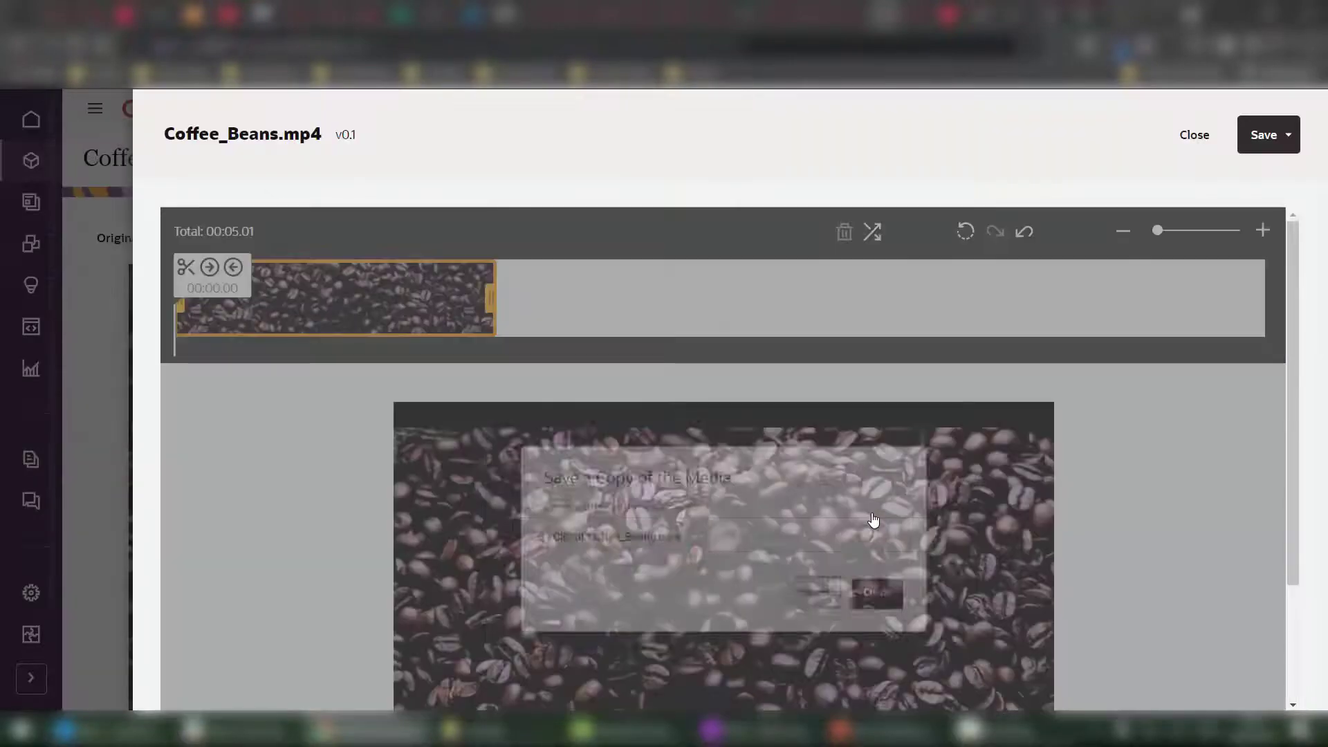
click(922, 616)
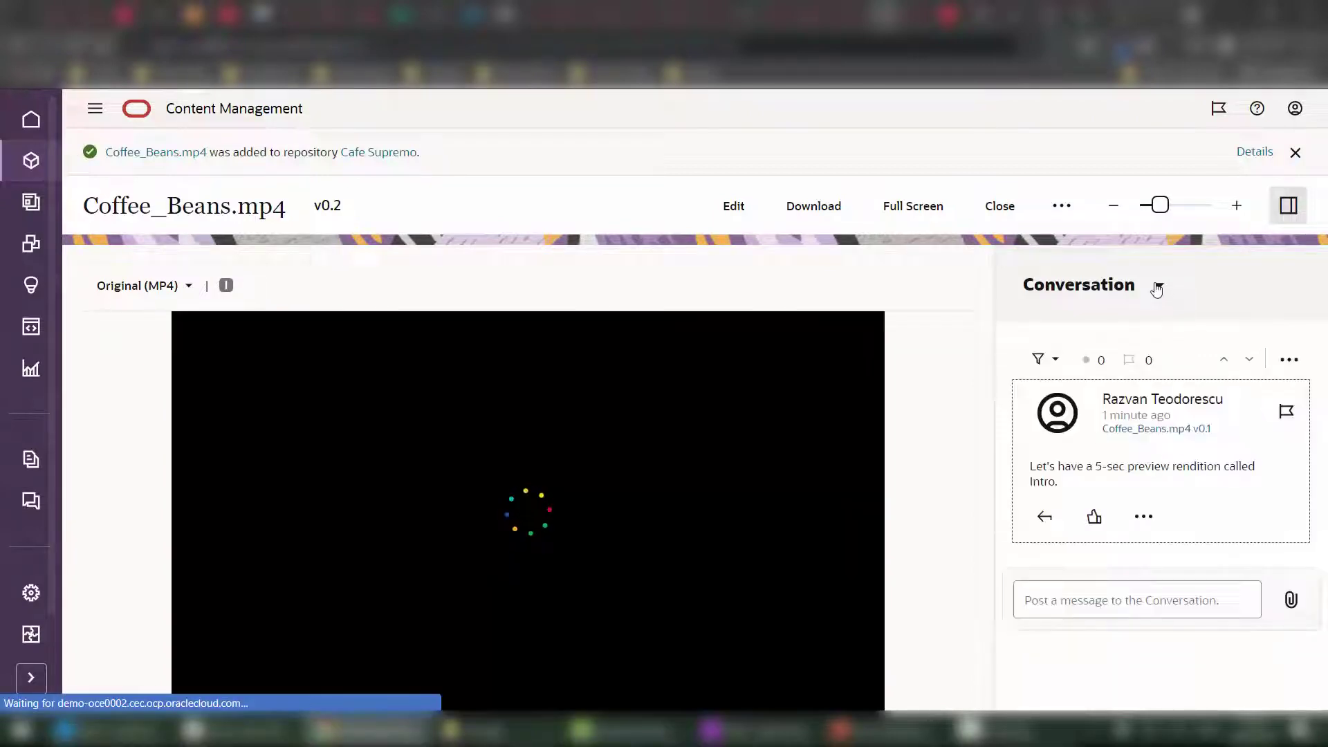
- Preview the Intro, Original, Strip and Thumbnail renditions, then switch the panel to Properties
click(1157, 288)
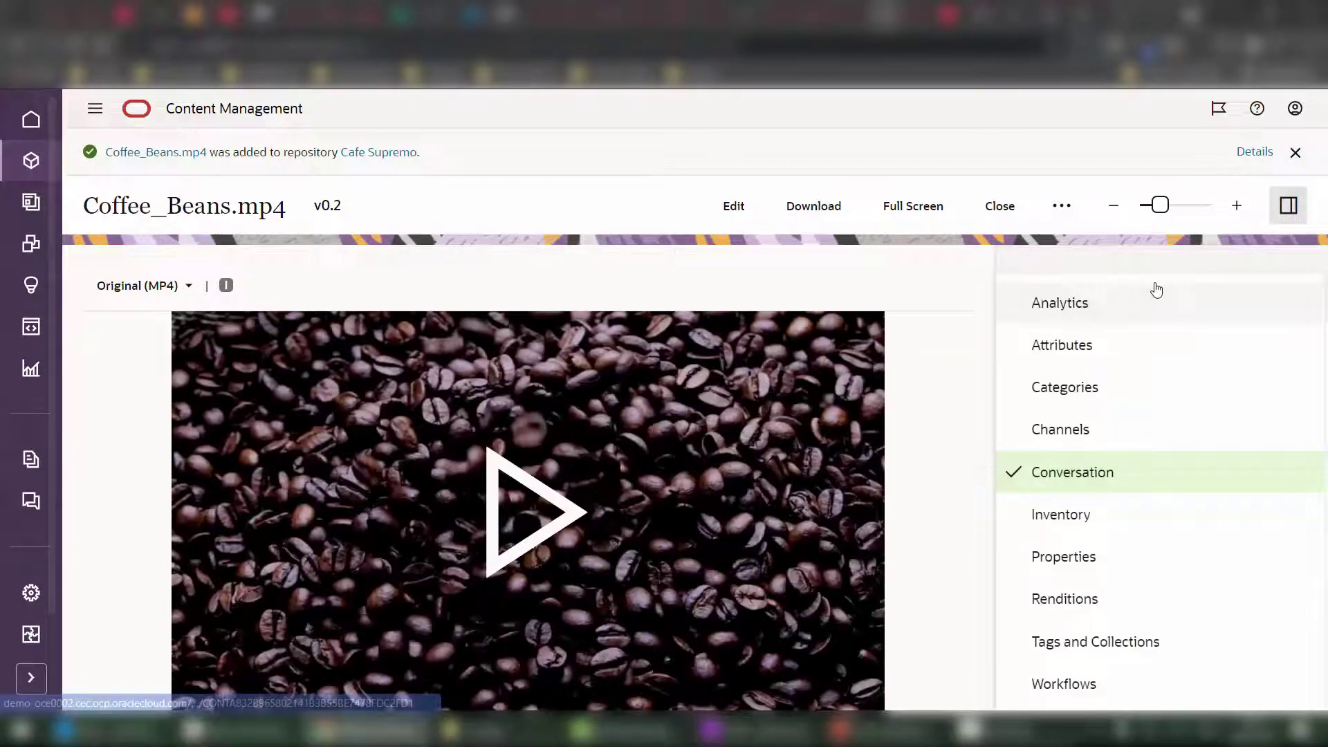
click(1142, 600)
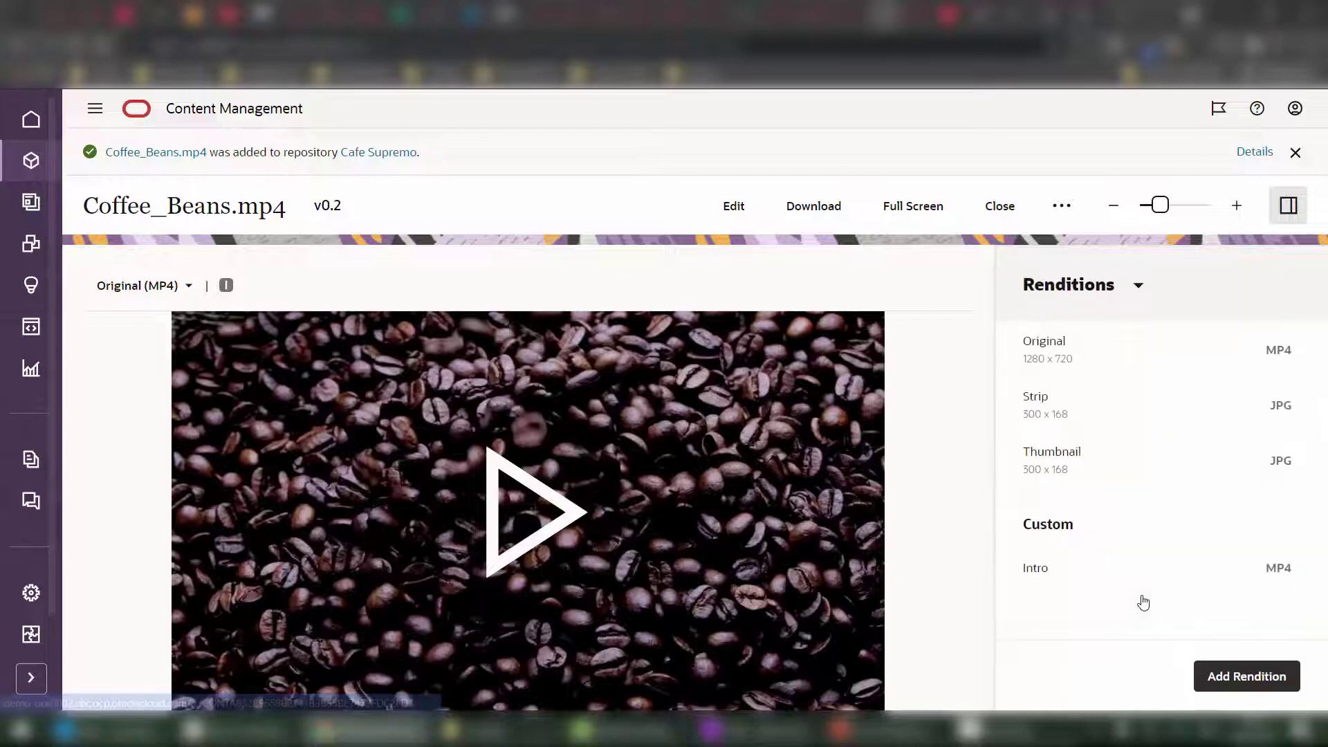
click(1083, 581)
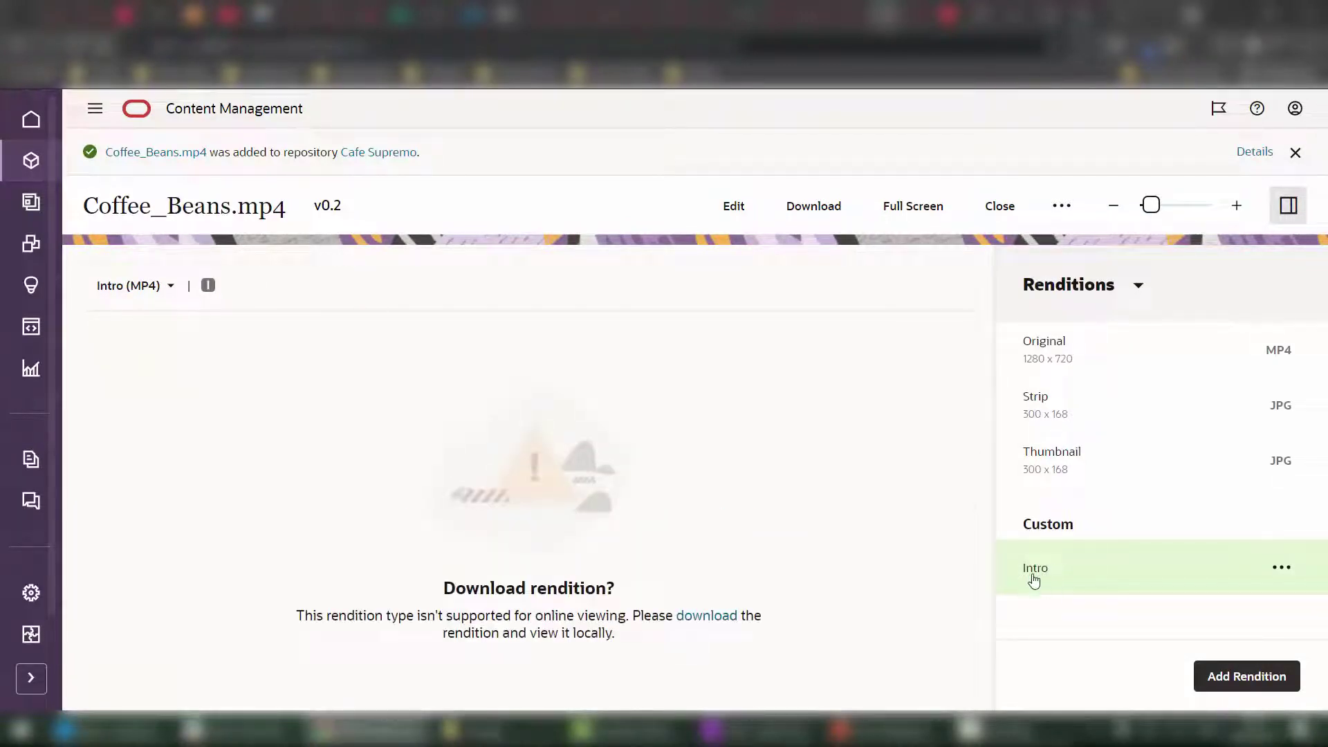
click(1130, 359)
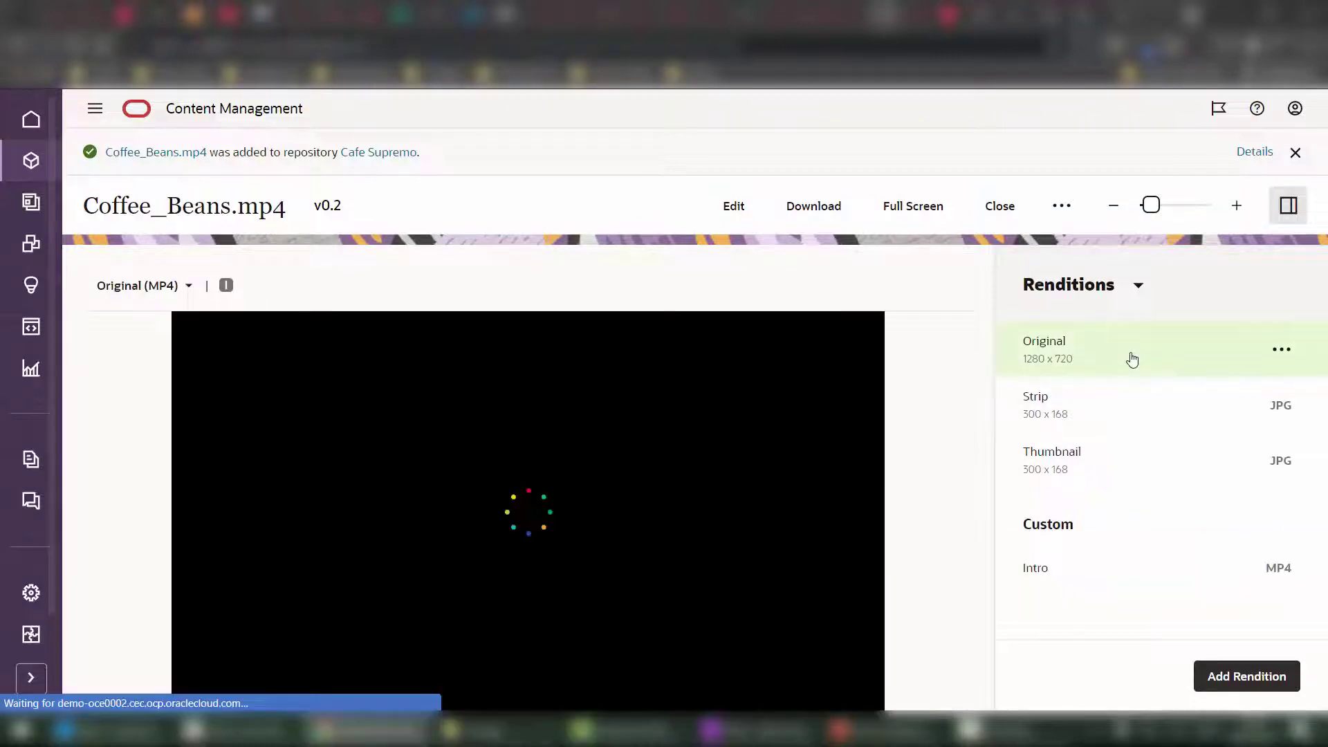
click(1131, 419)
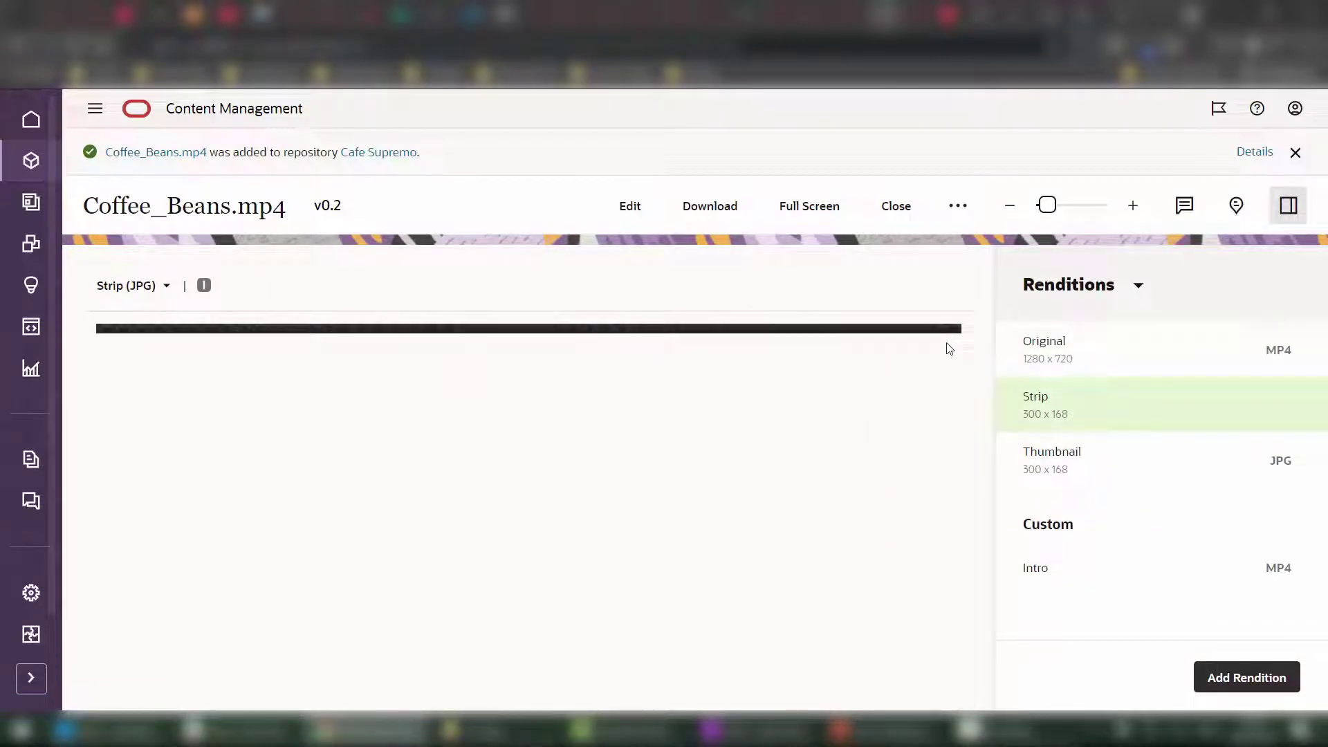
click(1177, 468)
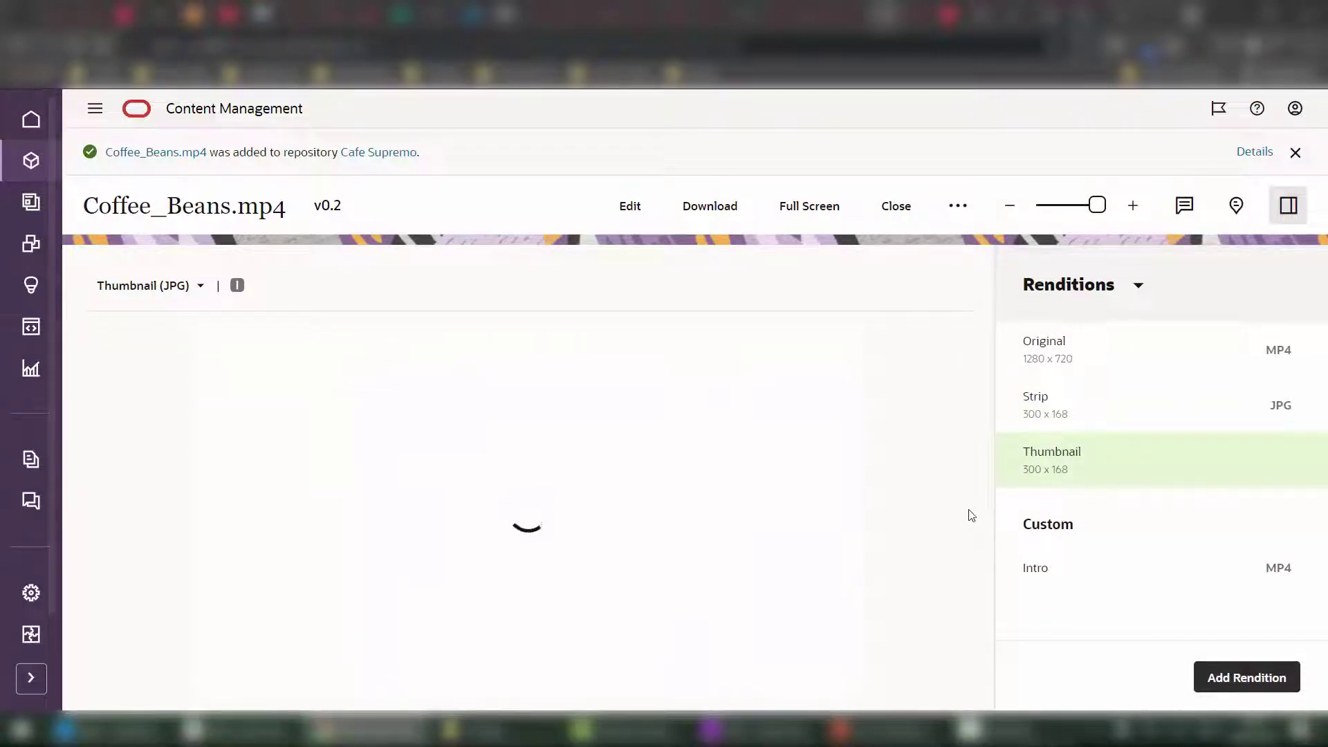
click(1135, 287)
click(1116, 556)
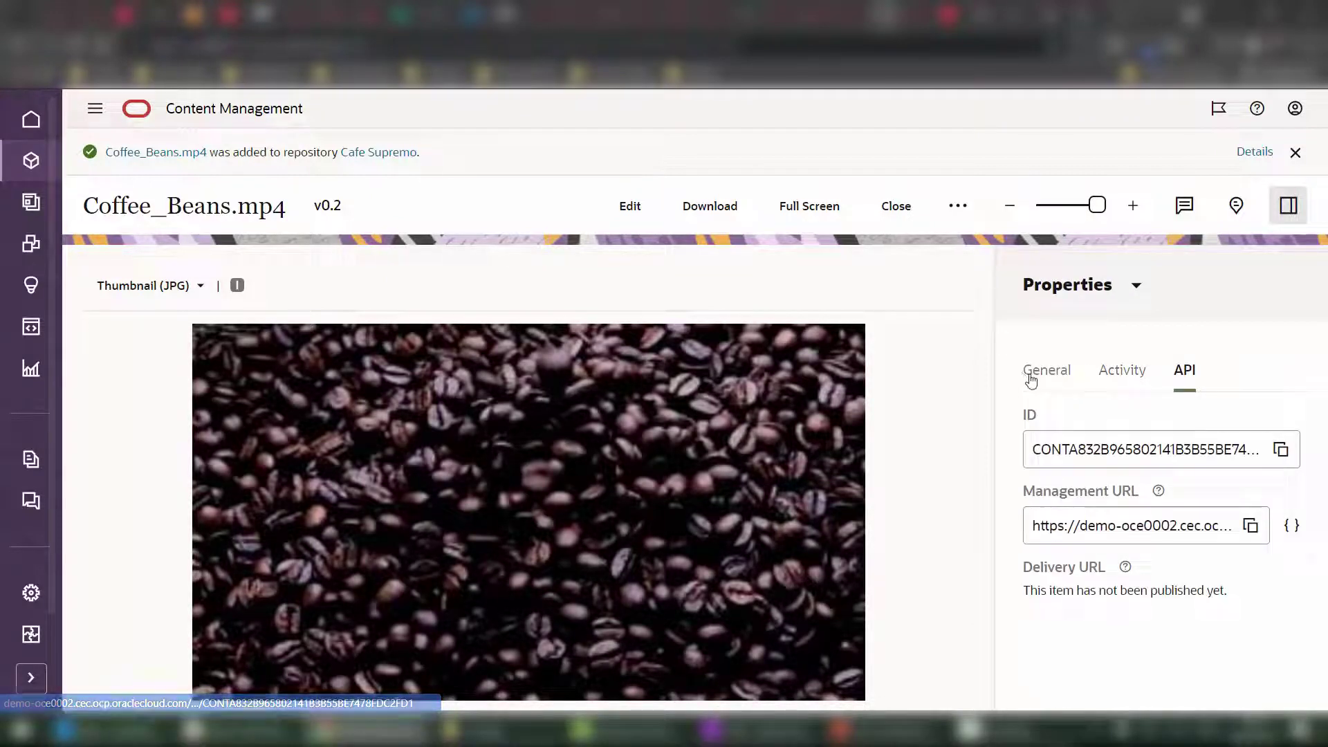
- Review Coffee_Beans.mp4's General properties and its version Activity
click(1034, 374)
scroll(1155, 547, down, 3)
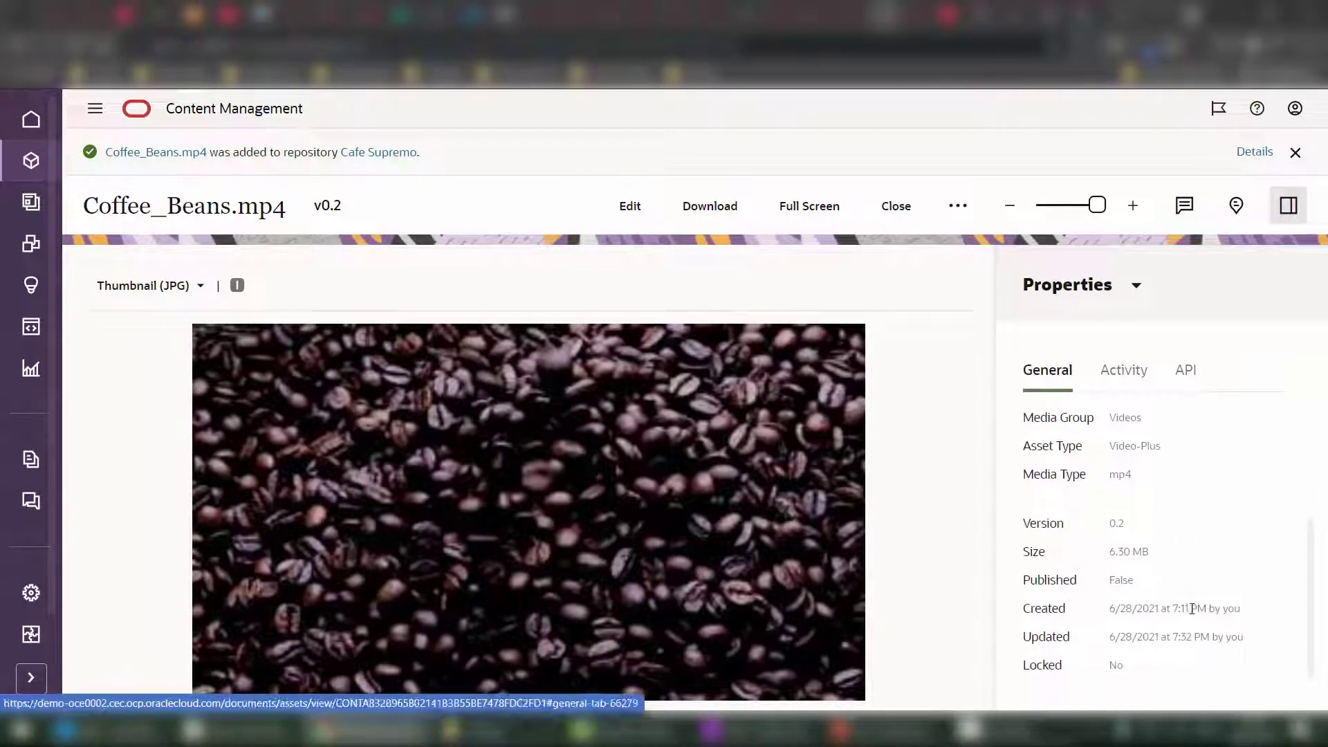
scroll(1192, 614, up, 3)
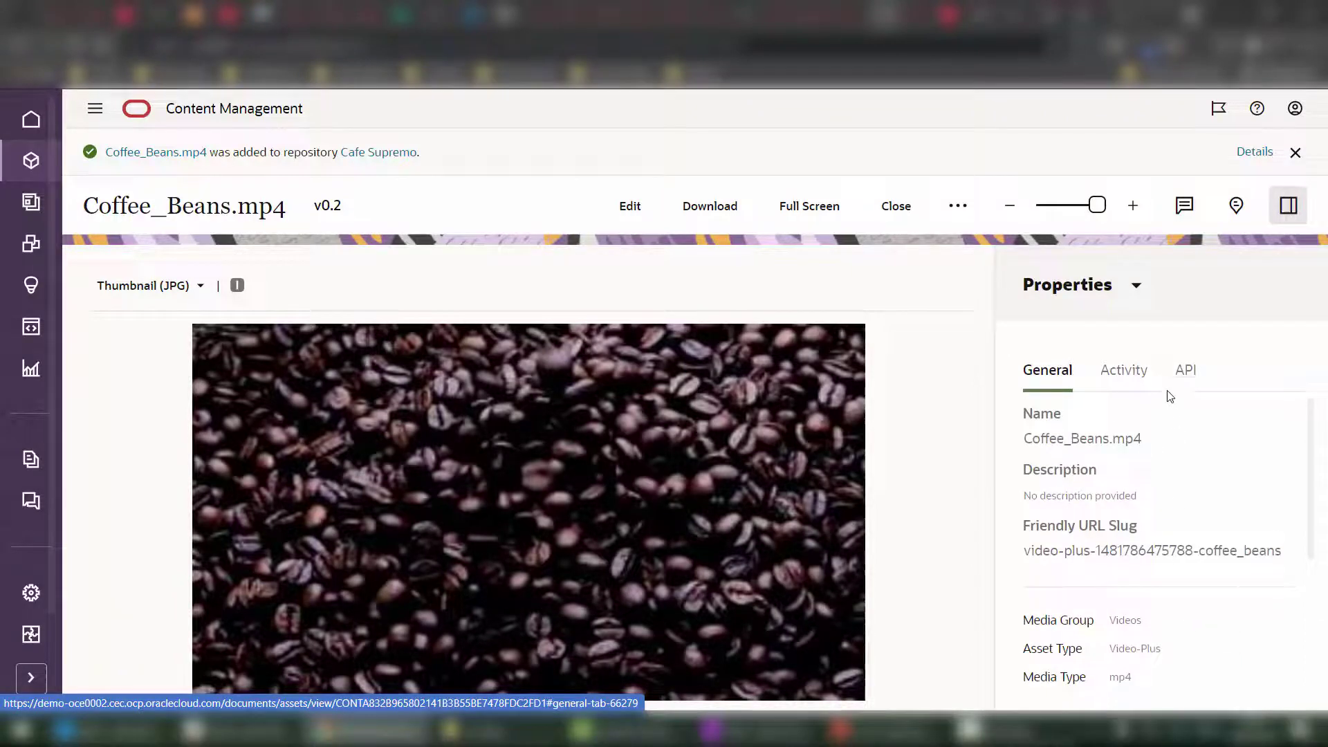
click(1135, 374)
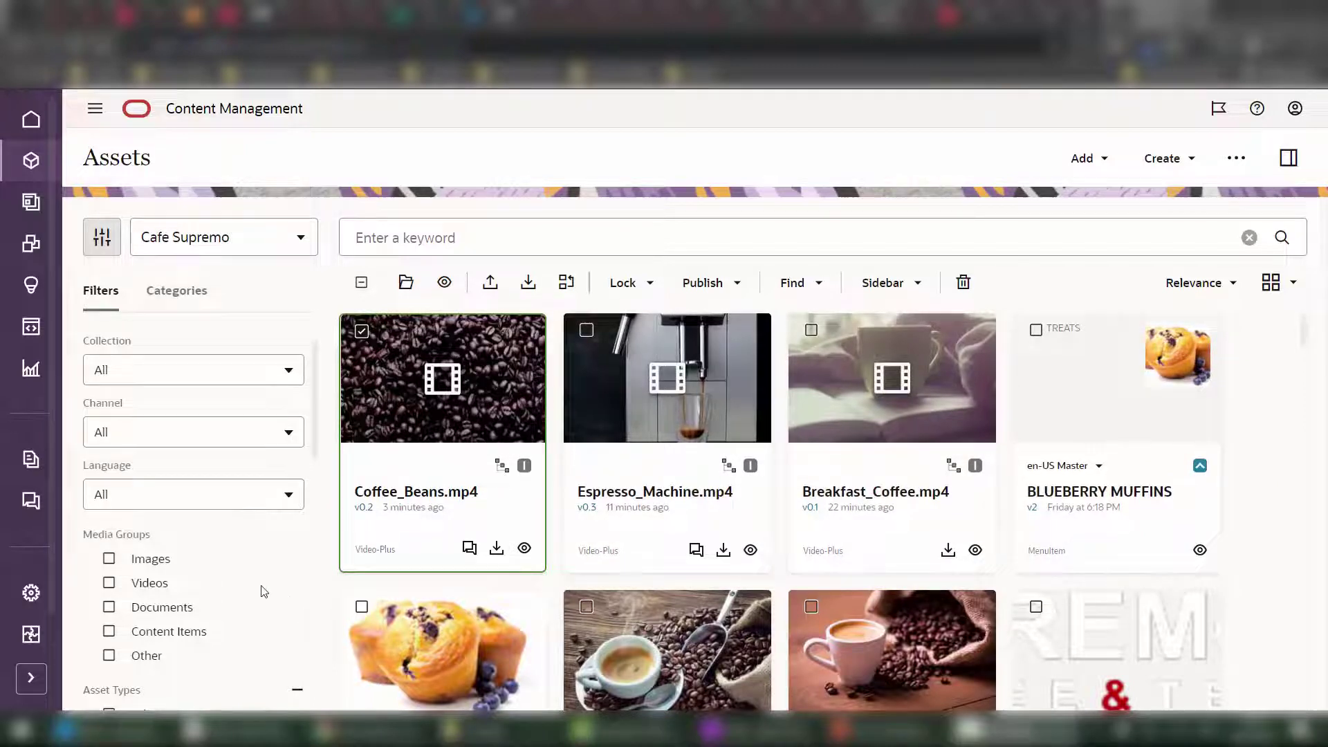
- Submit Coffee_Beans.mp4 for review using the OCETwoStepProcess workflow
scroll(244, 580, down, 10)
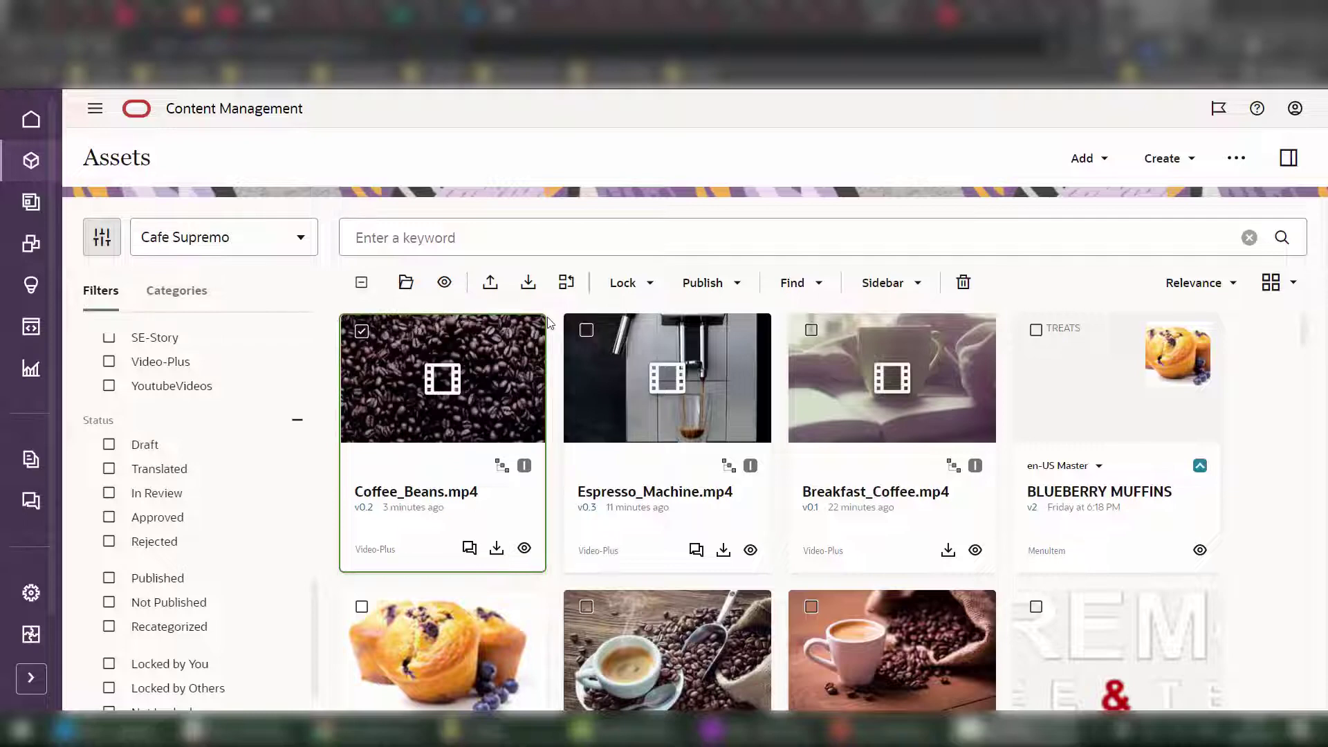
click(899, 284)
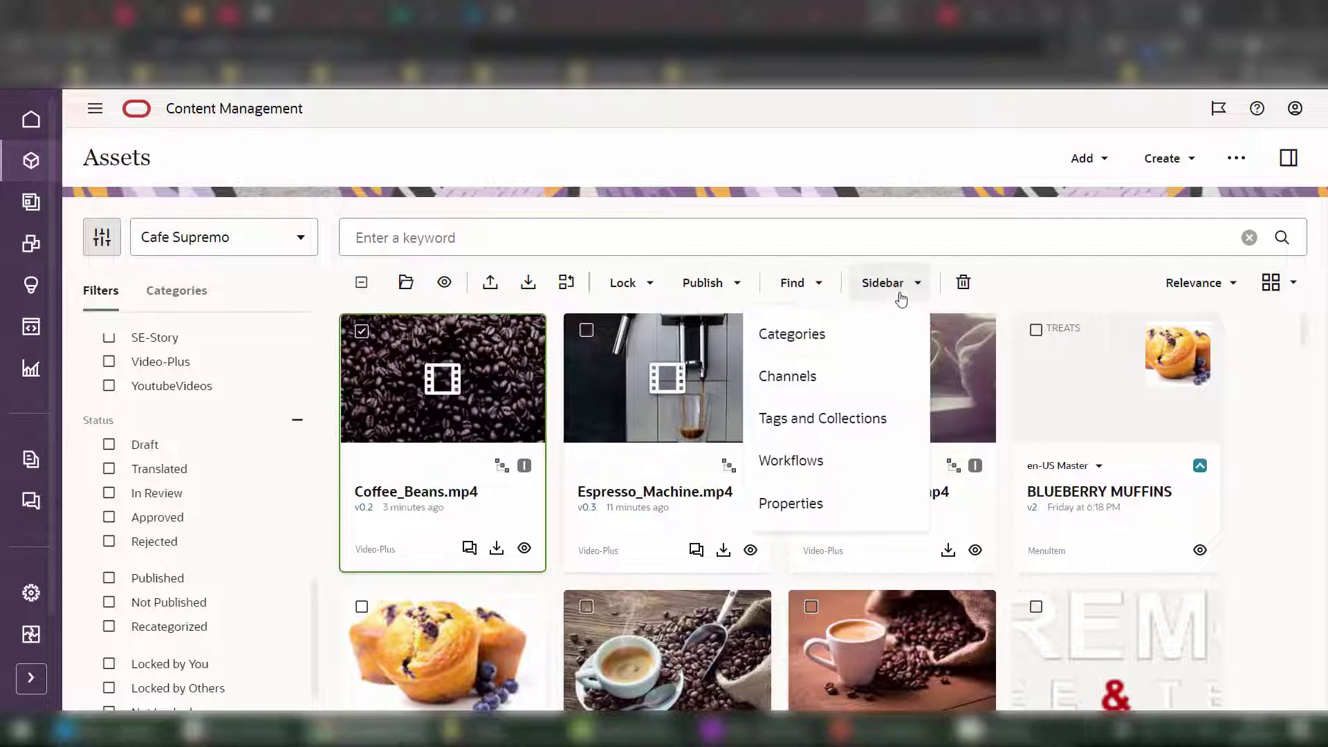
click(878, 464)
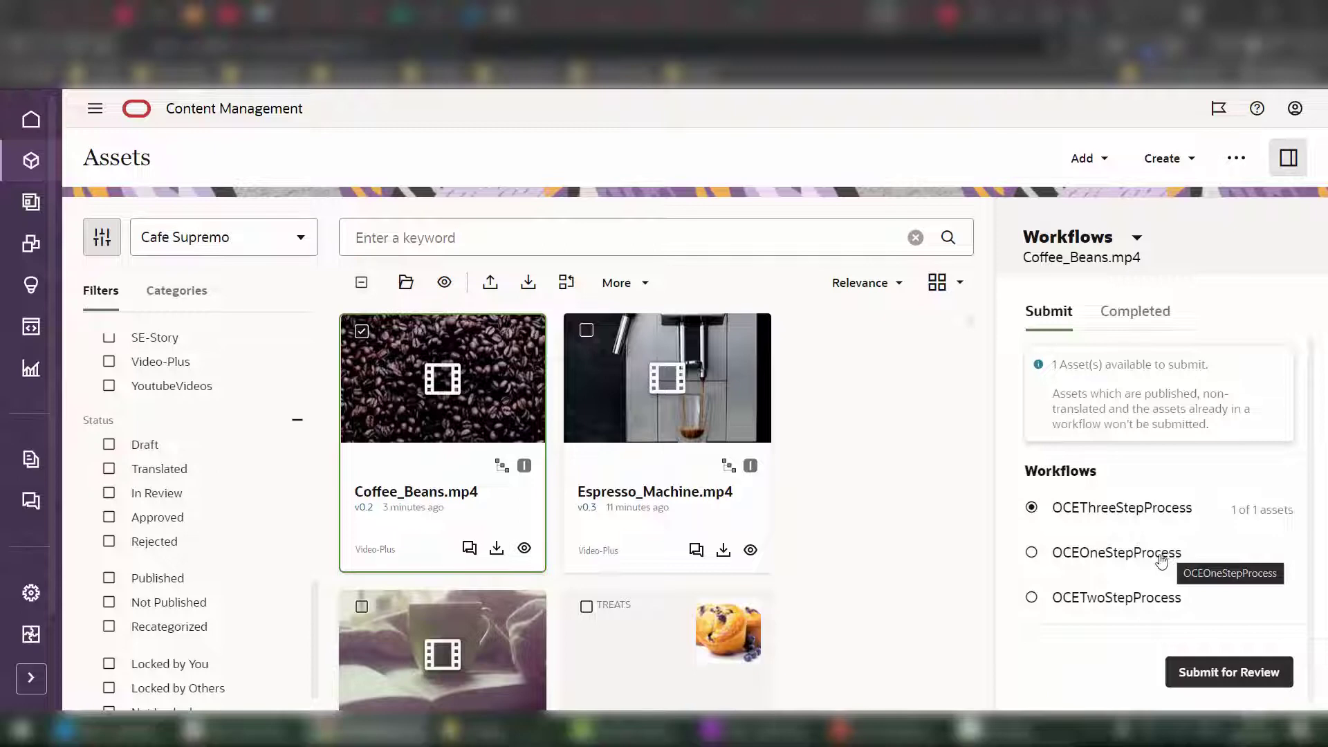
click(1121, 599)
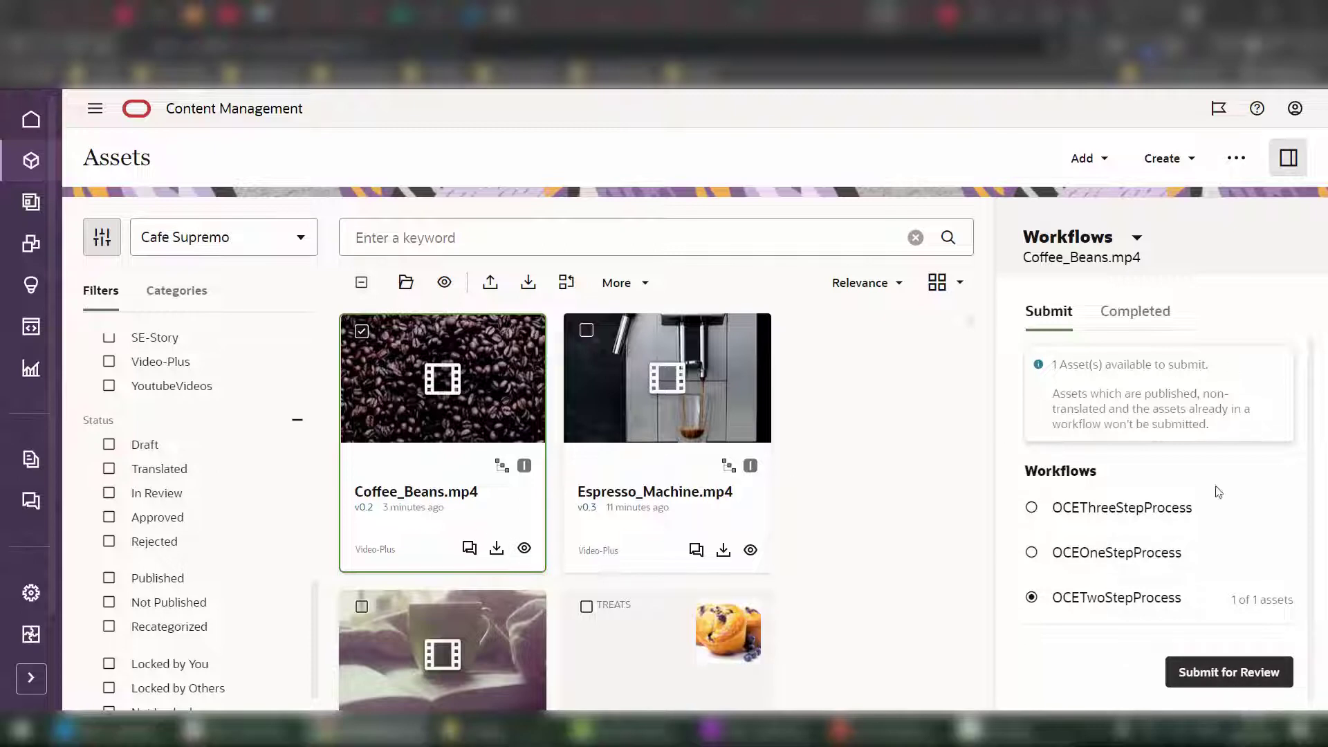
click(1239, 682)
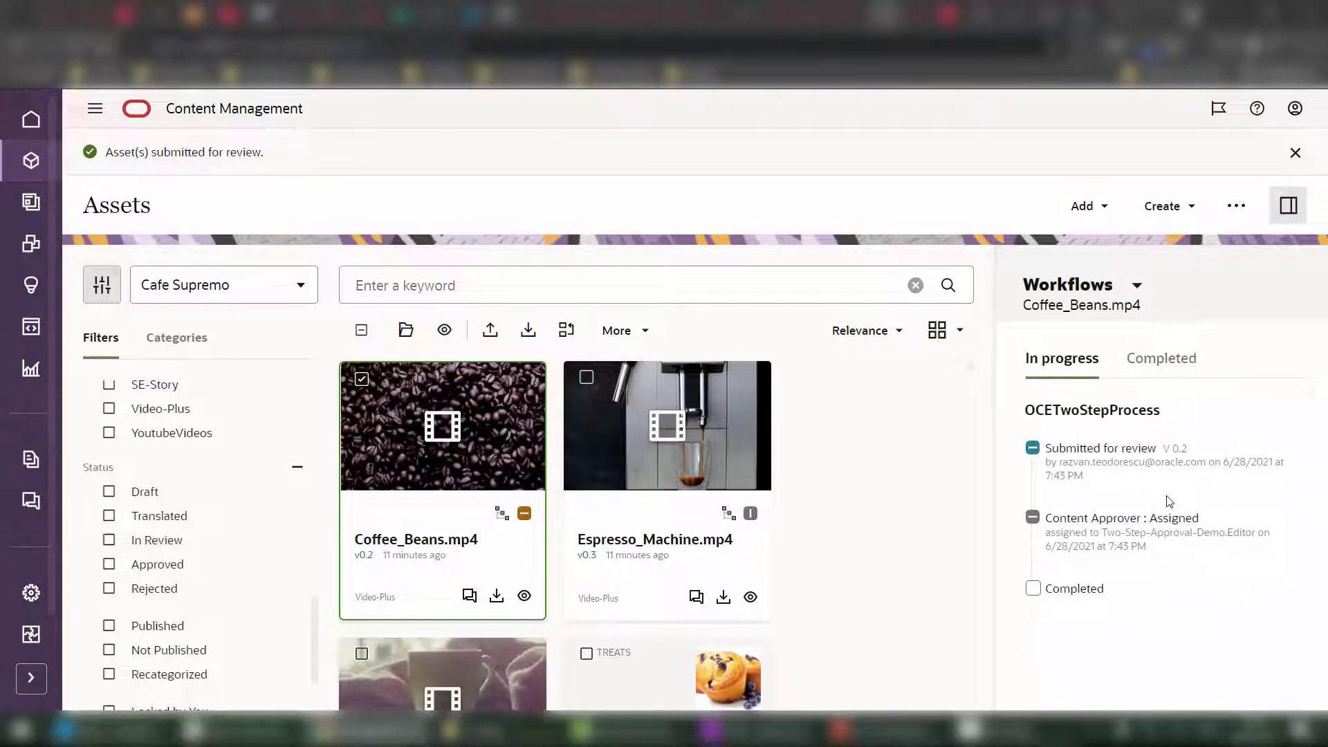
- Approve the Content Approver task with the comment 'Good to go!'
click(1168, 518)
scroll(1093, 484, down, 1)
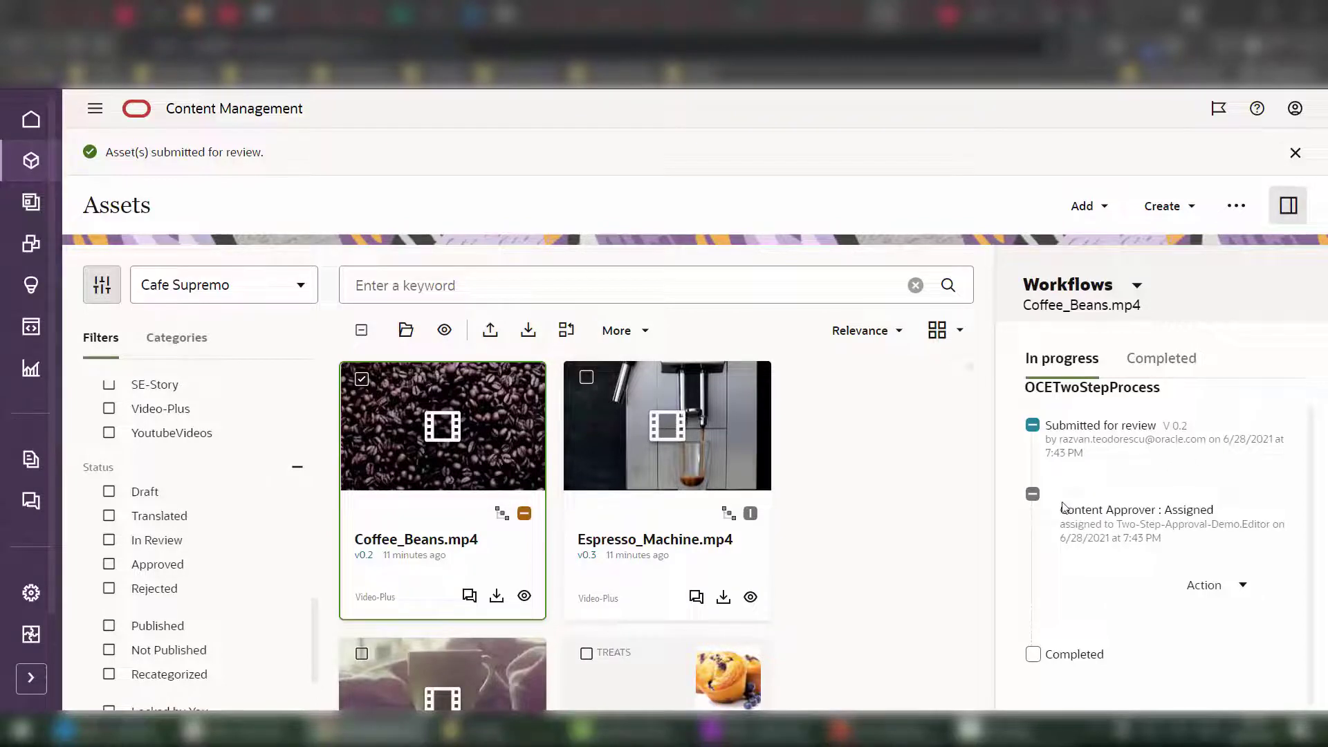
click(1241, 585)
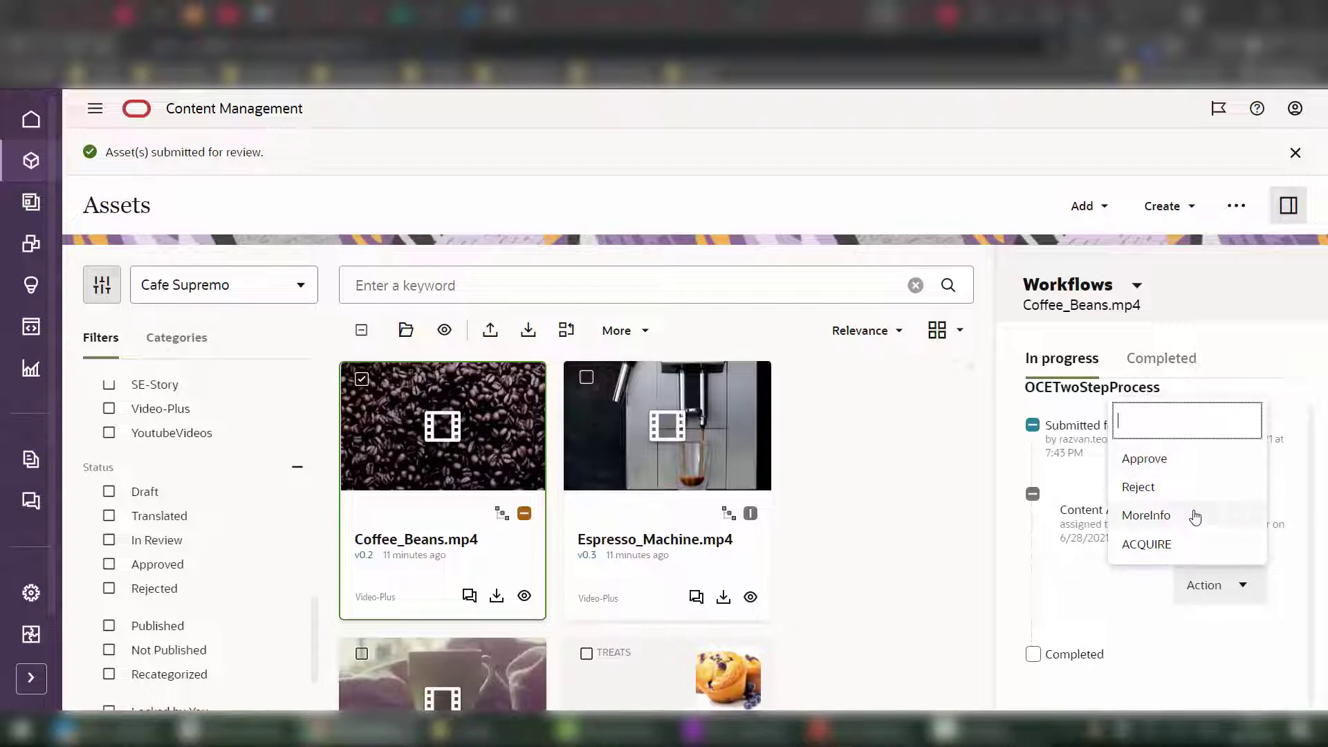
click(1207, 465)
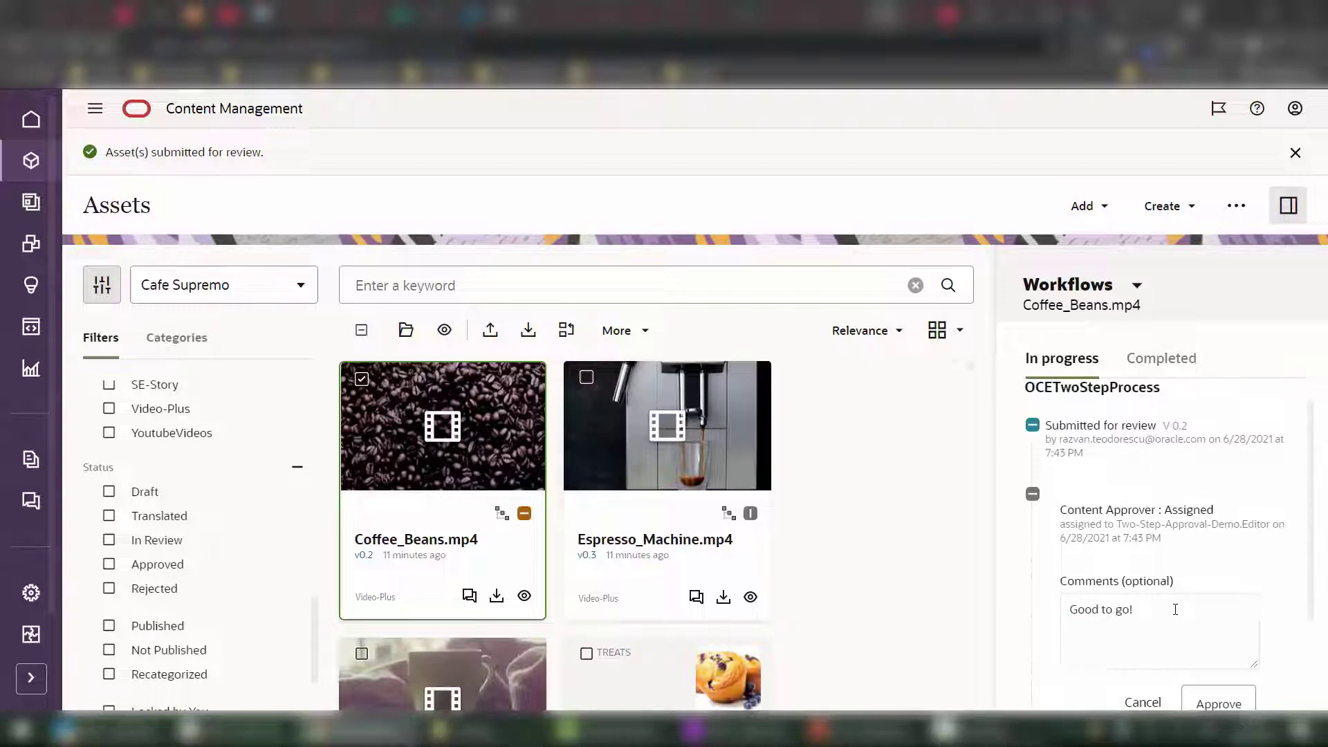
scroll(1176, 608, down, 3)
click(1221, 588)
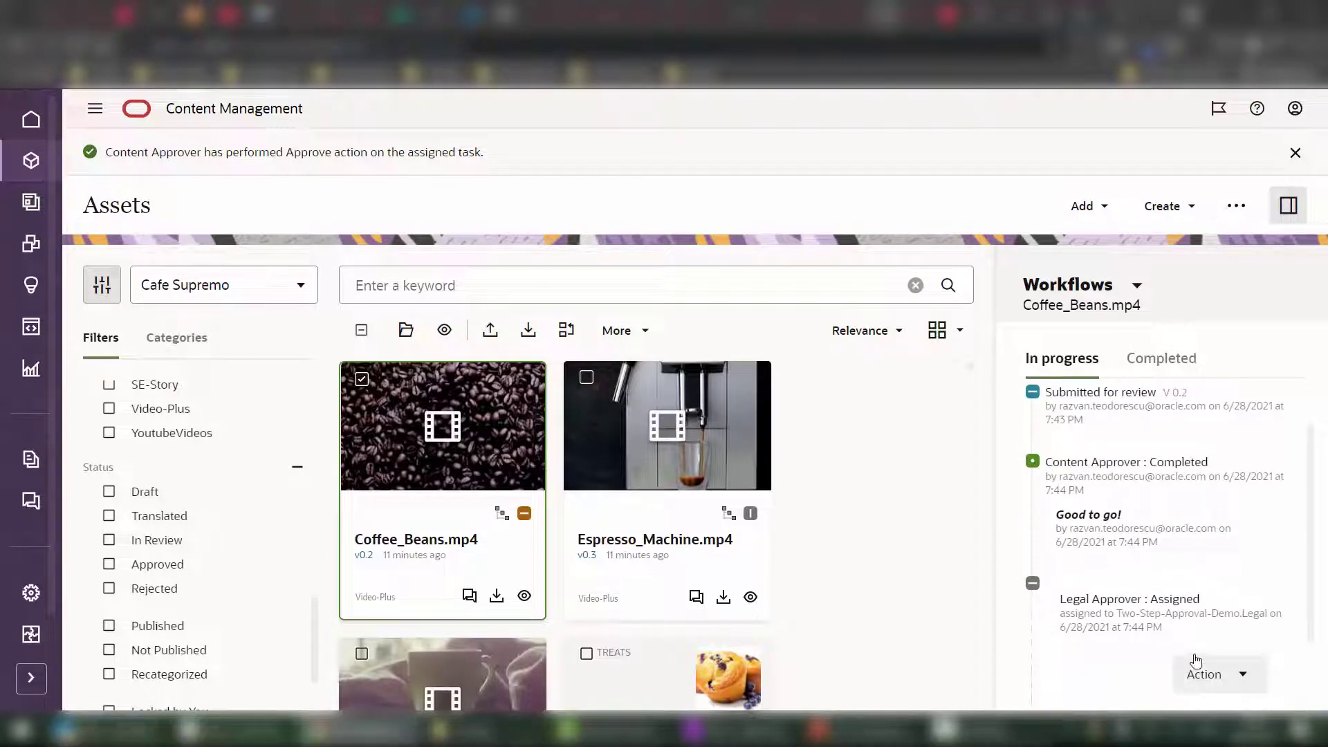
- Approve the Legal Approver task with the comment 'All OK.'
scroll(1271, 593, down, 1)
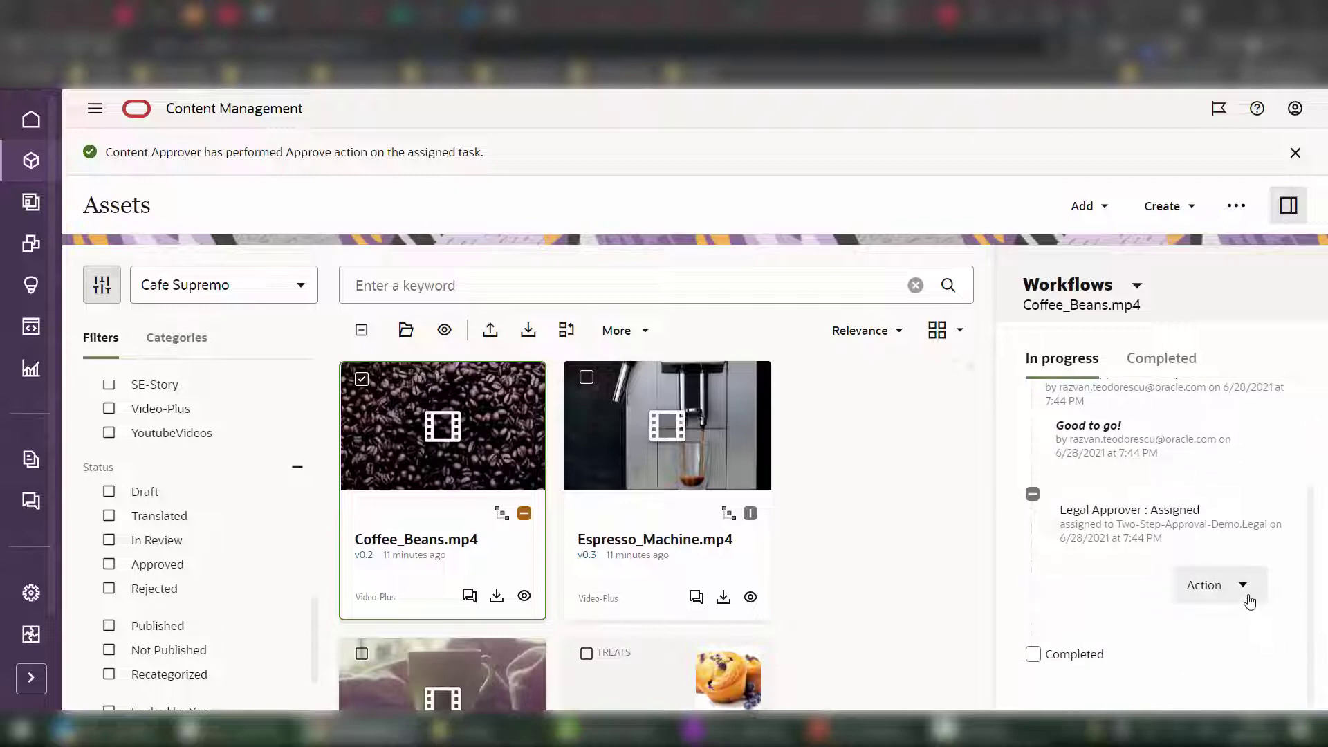
click(1243, 589)
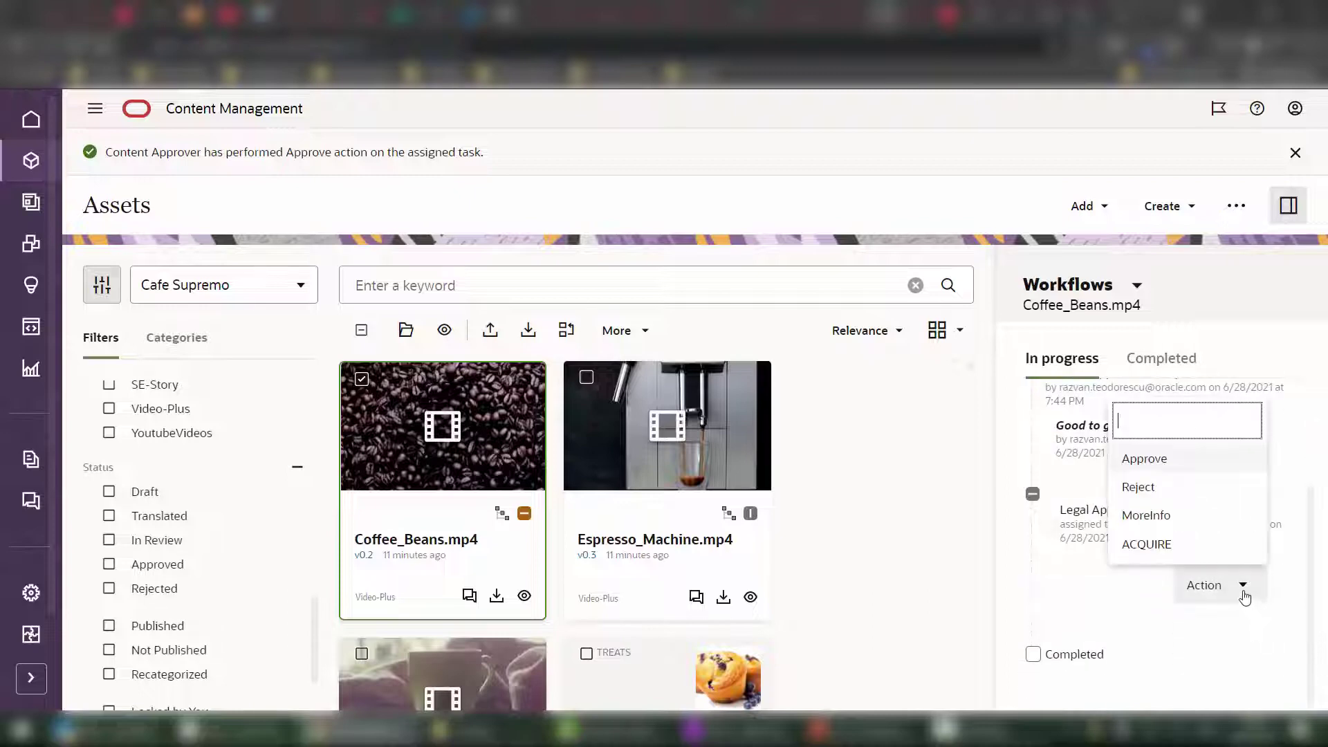
click(1192, 468)
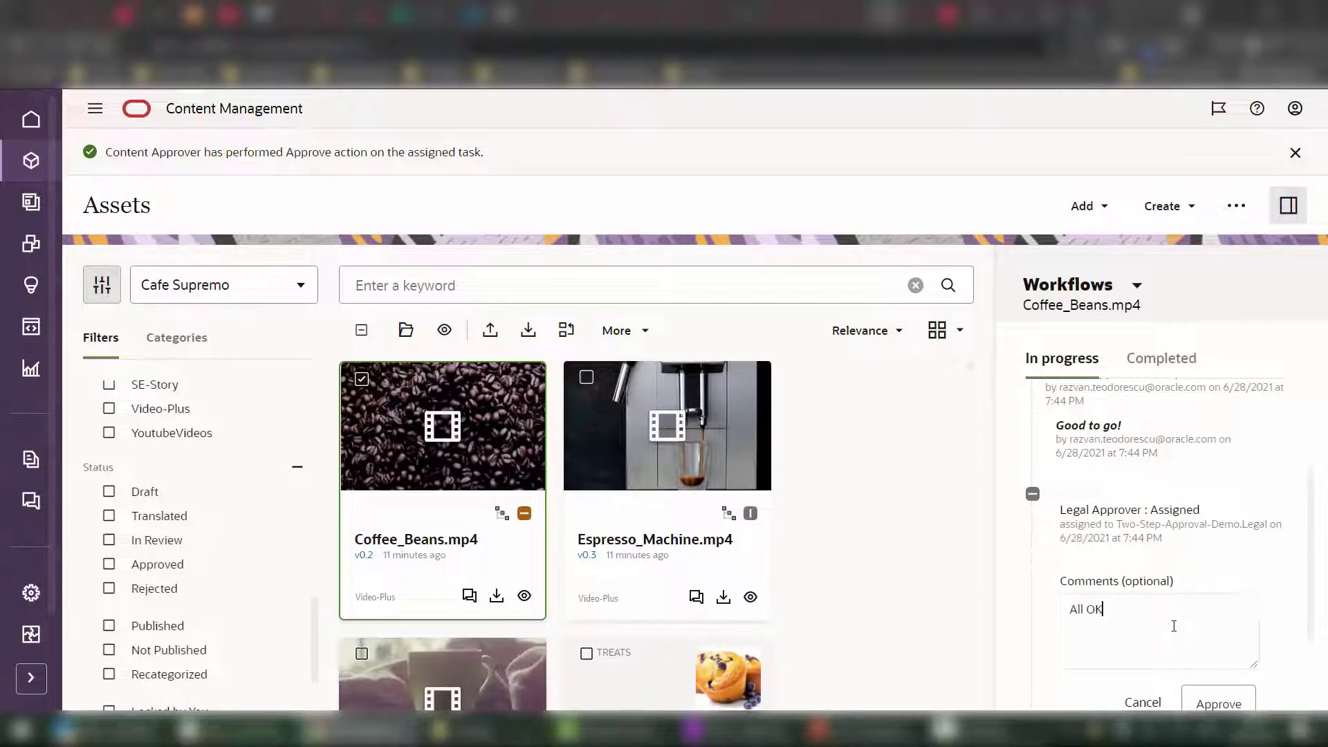
click(1224, 704)
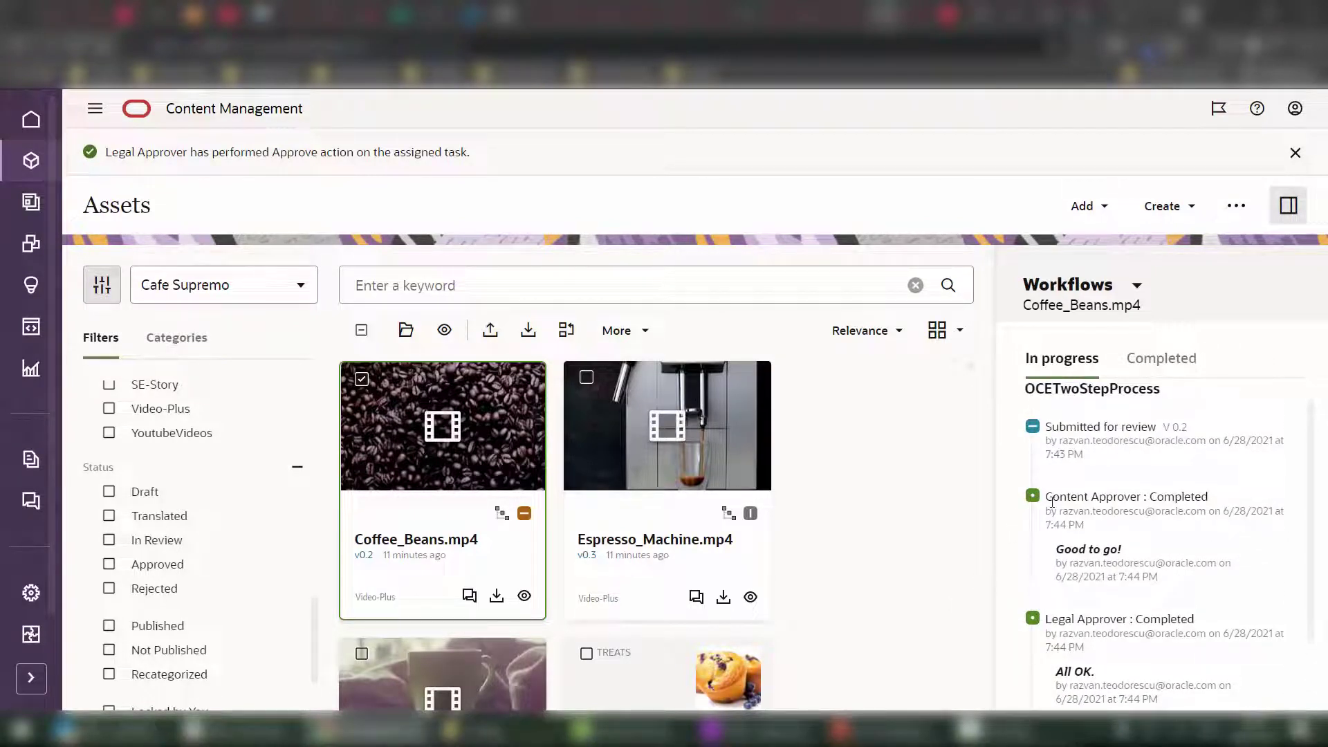
- Check the audit trail and the completed OCETwoStepProcess entry for Coffee_Beans.mp4
click(1165, 369)
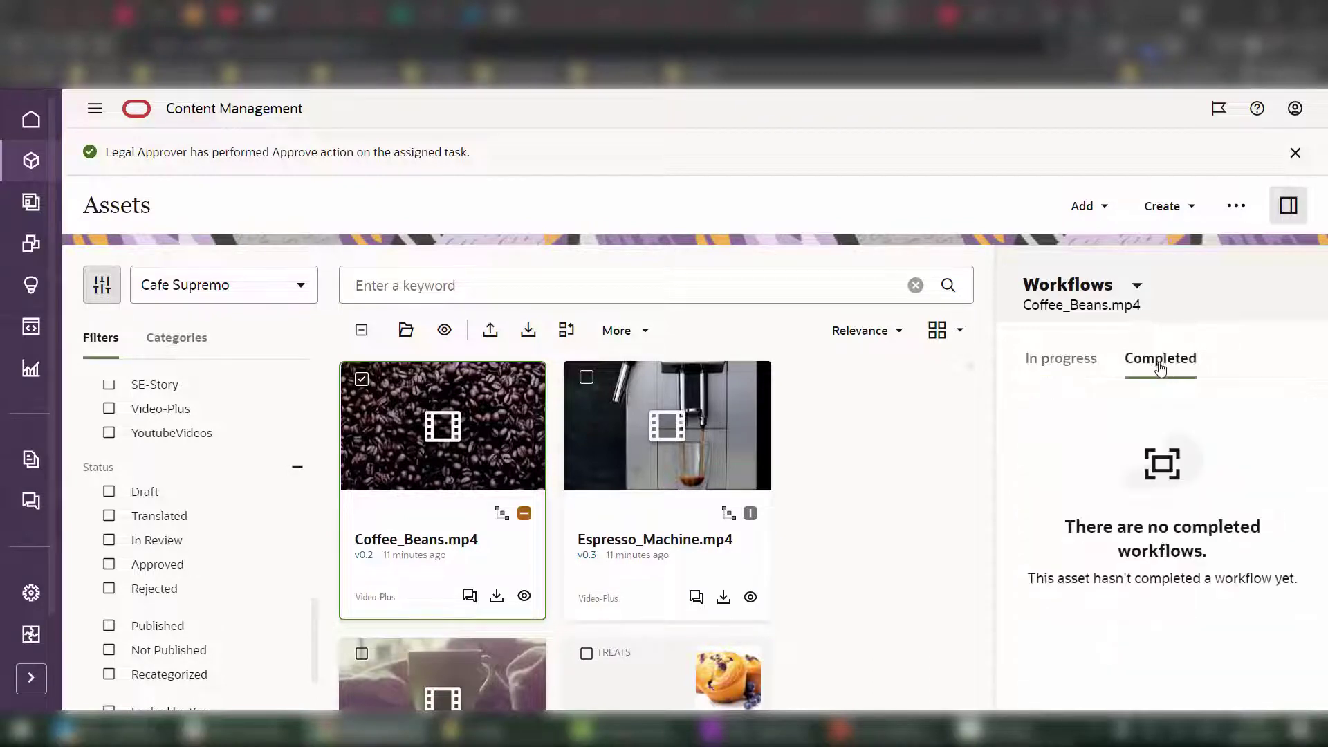
click(1041, 359)
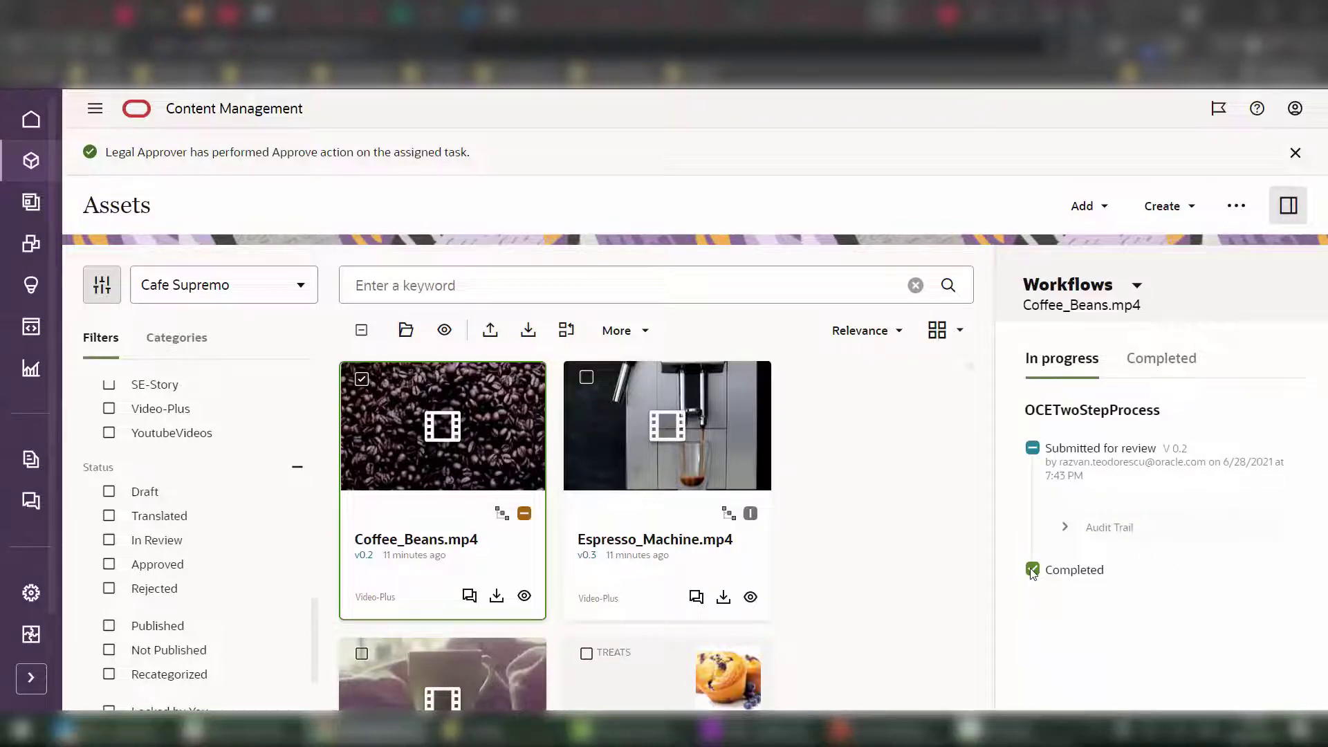
click(1065, 530)
scroll(1157, 537, down, 2)
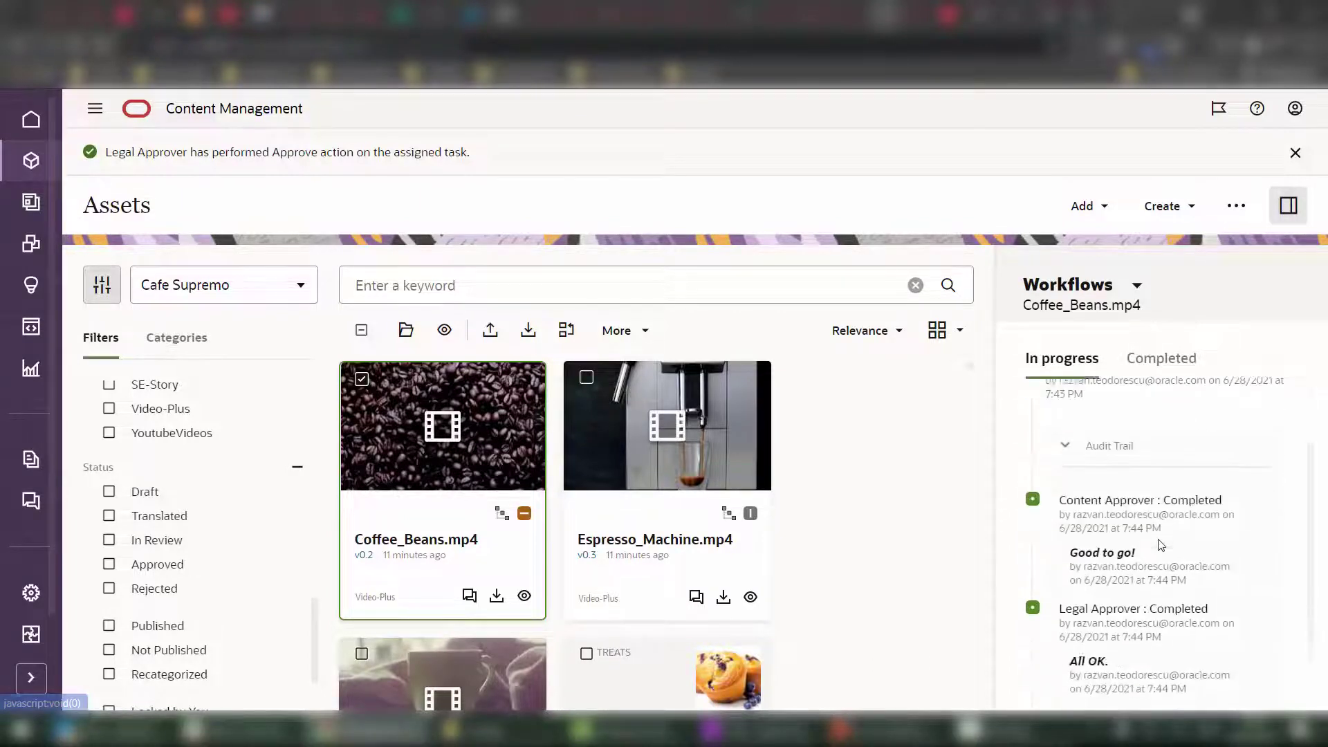
click(1069, 448)
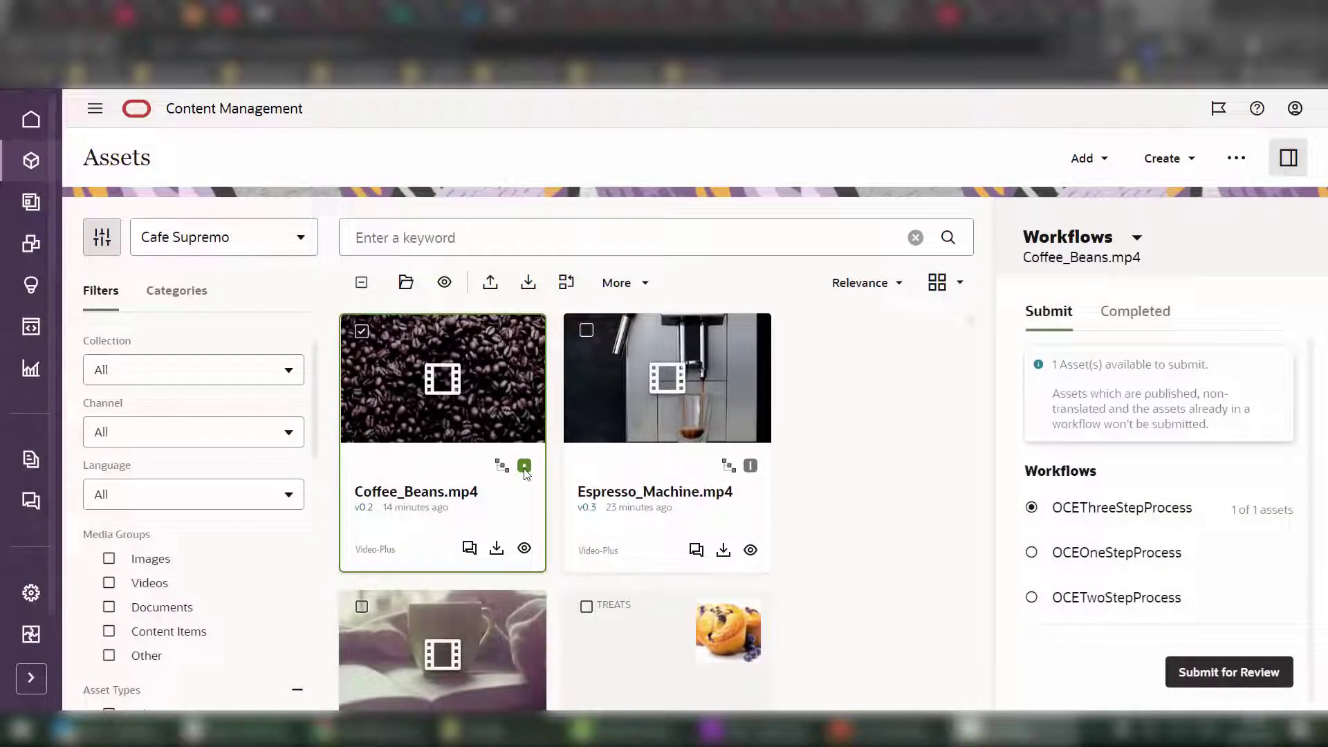
mouse_move(526, 474)
click(1153, 311)
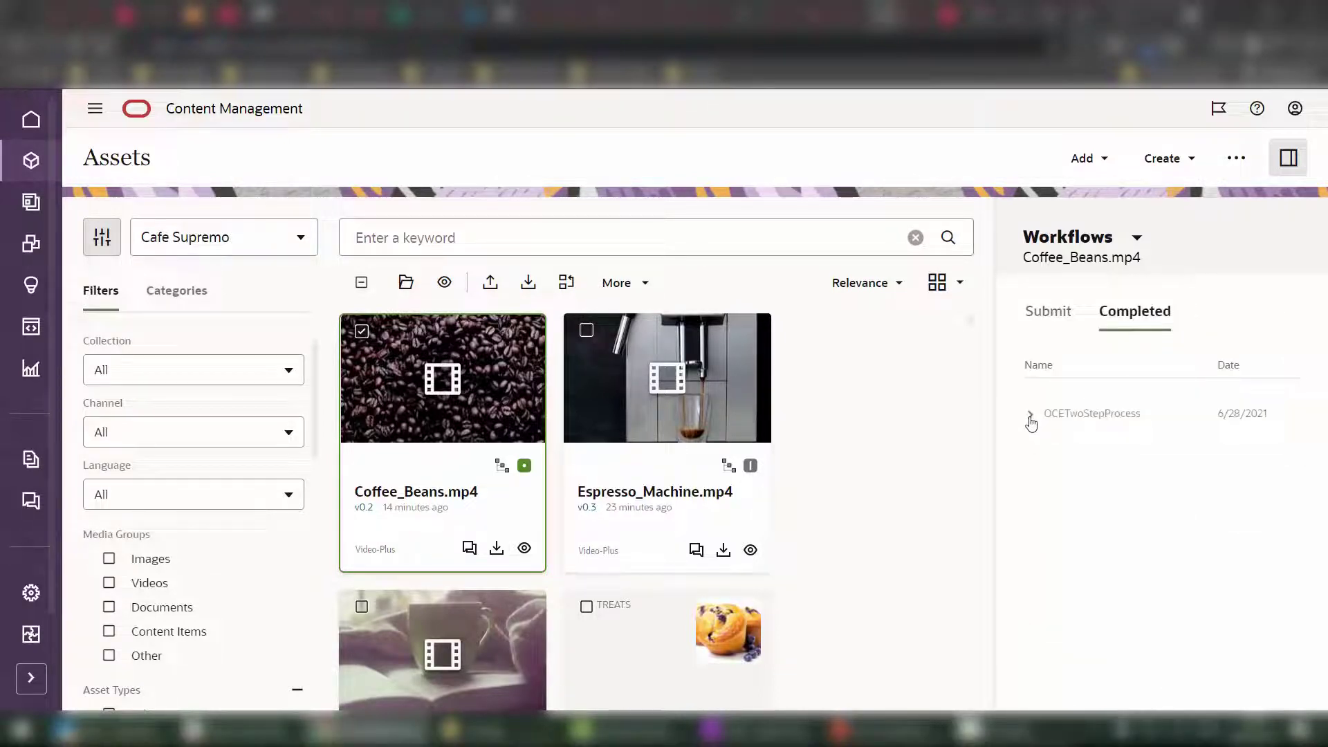
click(1029, 417)
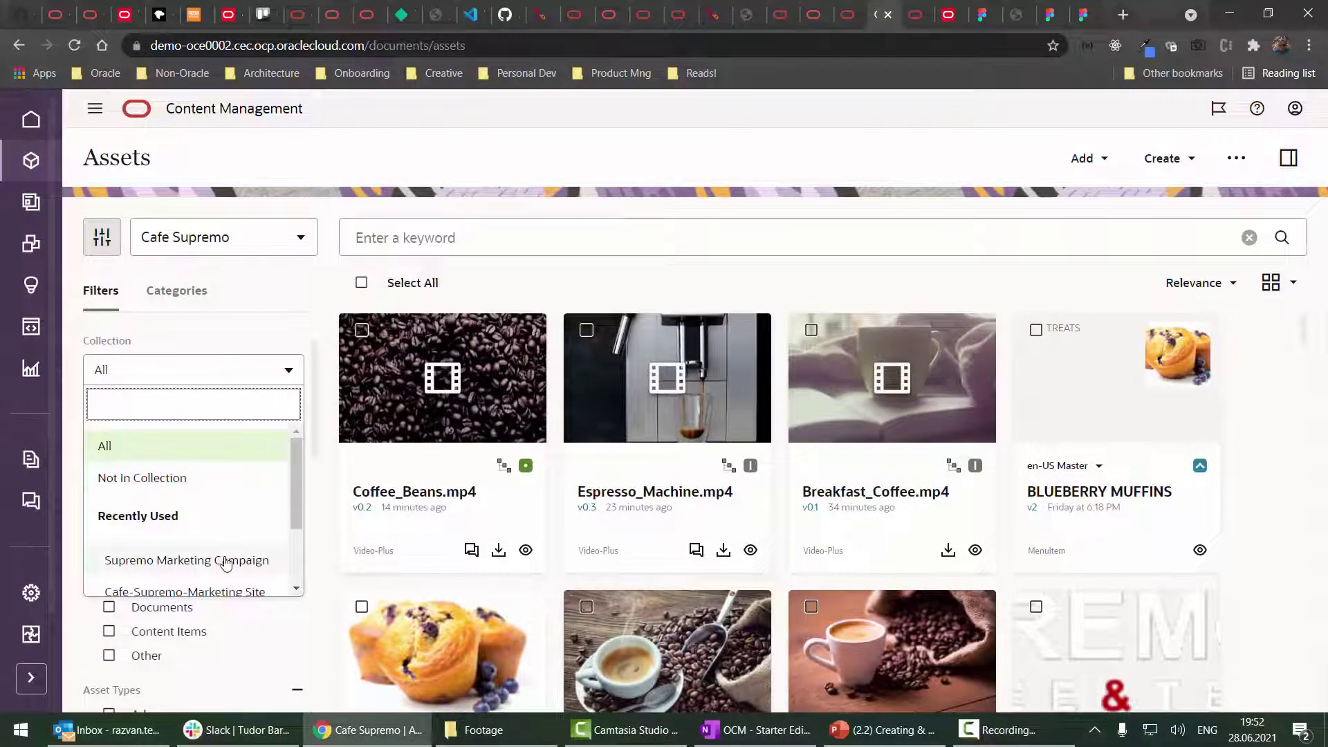
- Select all three Supremo Marketing Campaign videos for Publish Later
click(225, 560)
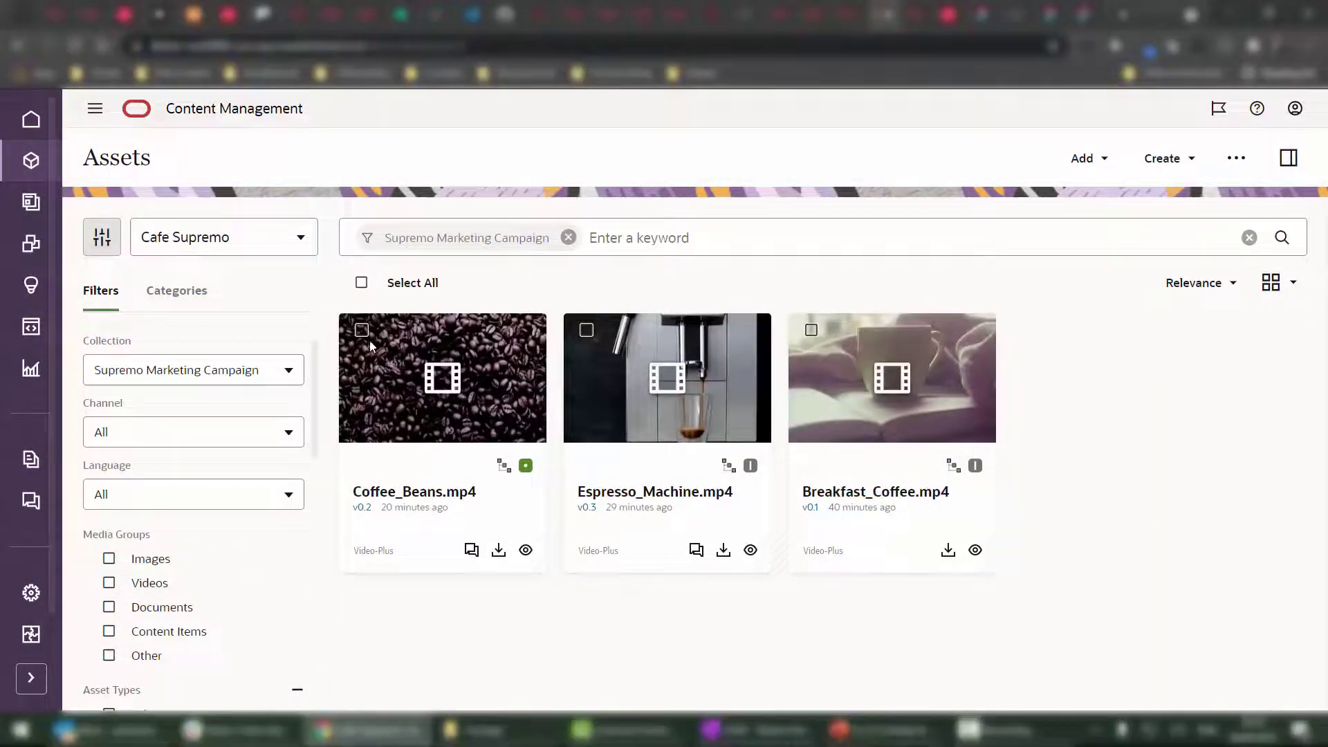
click(361, 283)
click(616, 285)
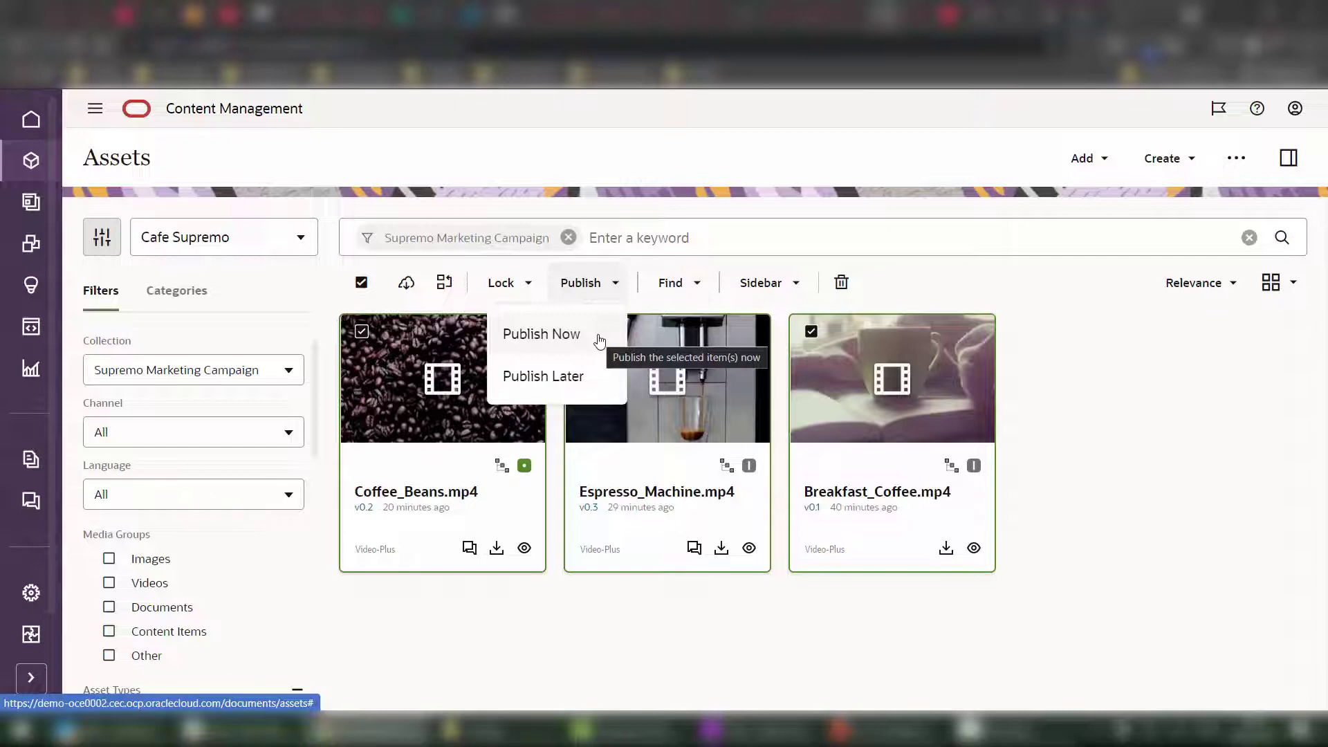
click(574, 379)
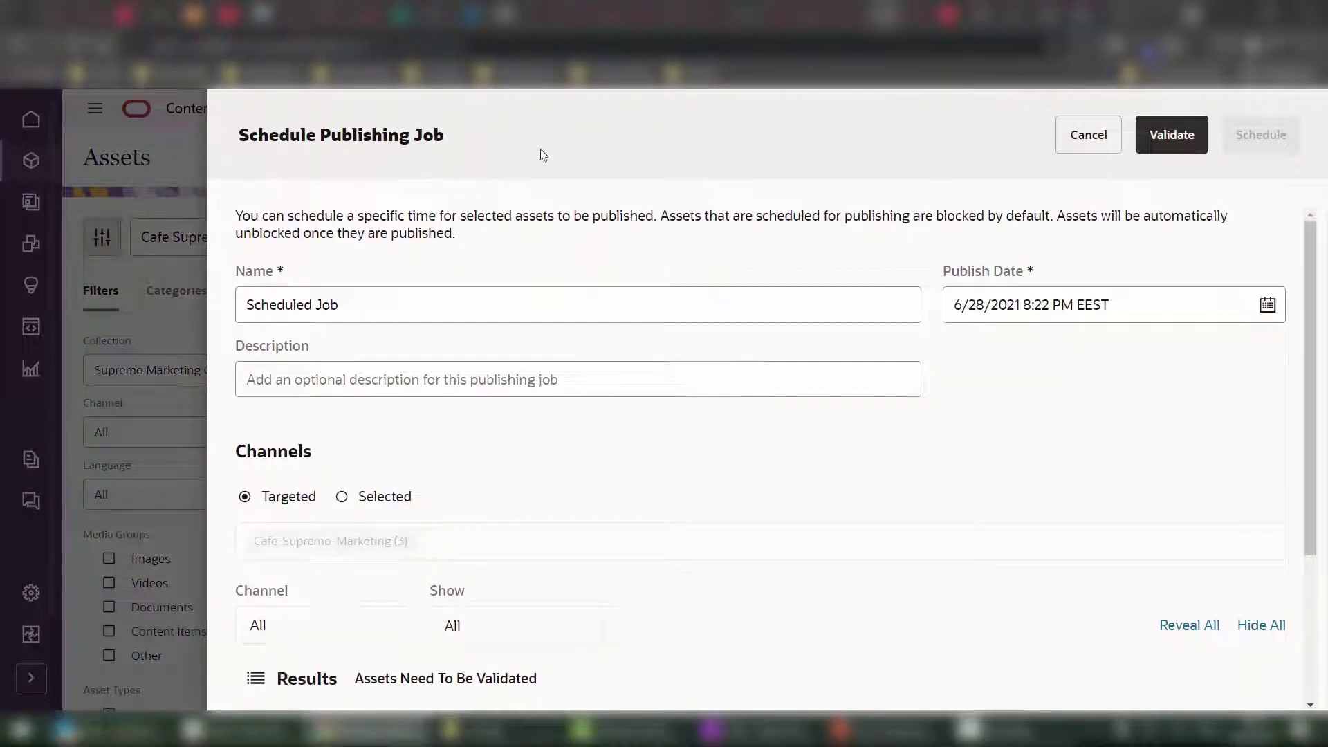
scroll(815, 326, down, 2)
scroll(816, 330, up, 2)
scroll(795, 339, down, 2)
scroll(794, 338, up, 2)
scroll(797, 457, down, 2)
- Choose Selected channels: Cafe-Supremo-Marketing, CX Commerce, Facebook and Instagram
click(387, 412)
click(409, 454)
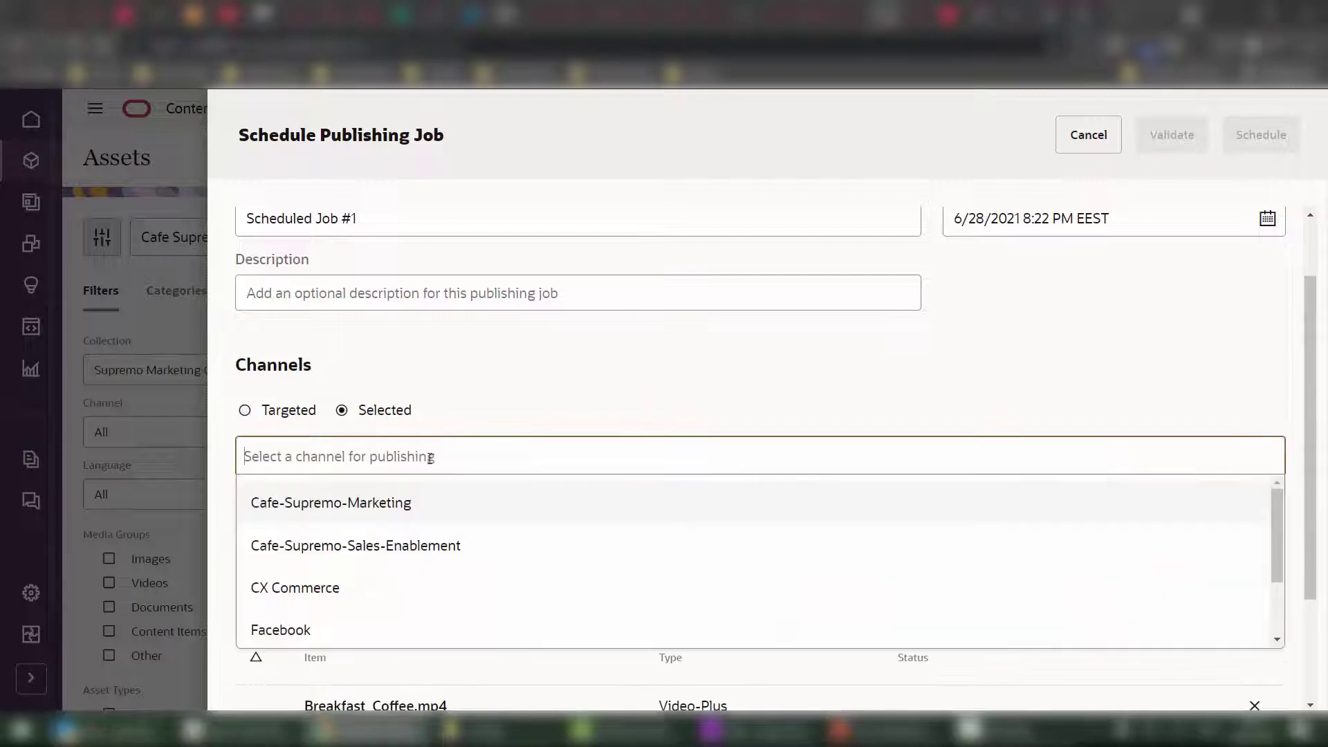
click(491, 504)
click(525, 457)
click(443, 586)
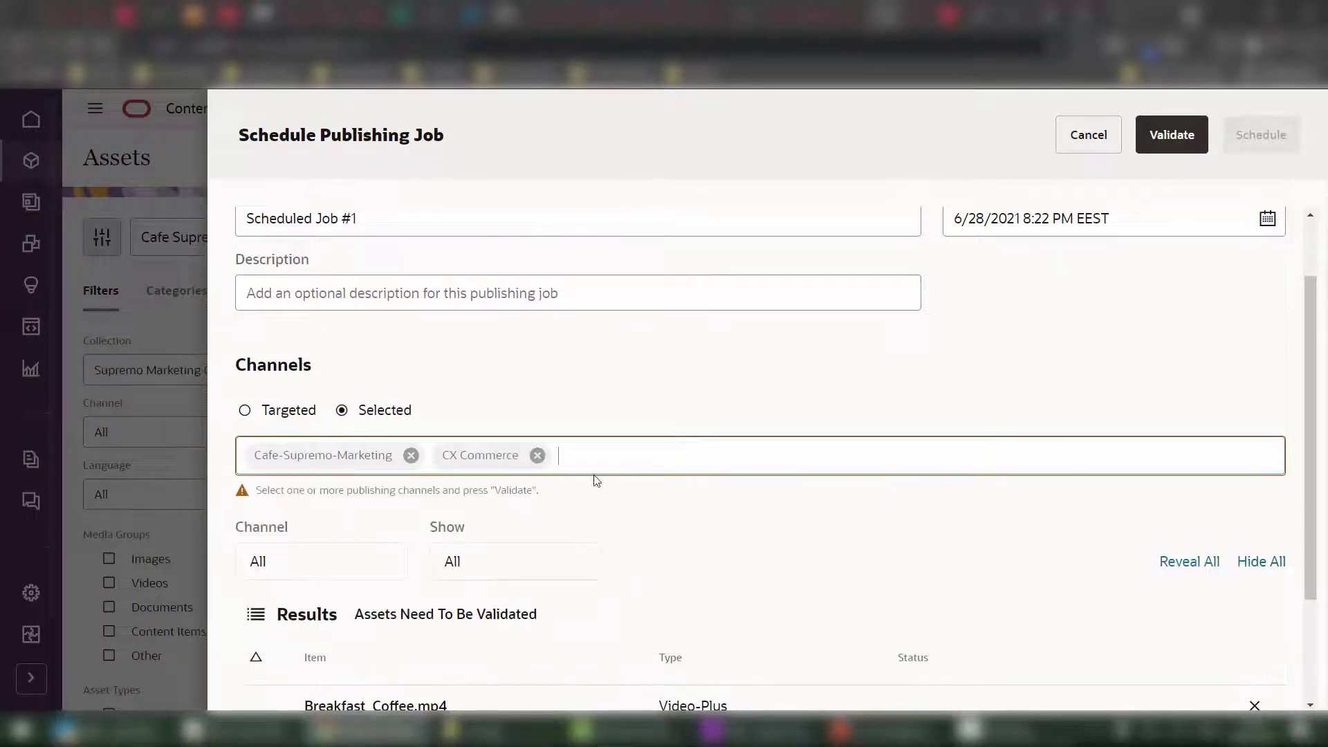
click(572, 455)
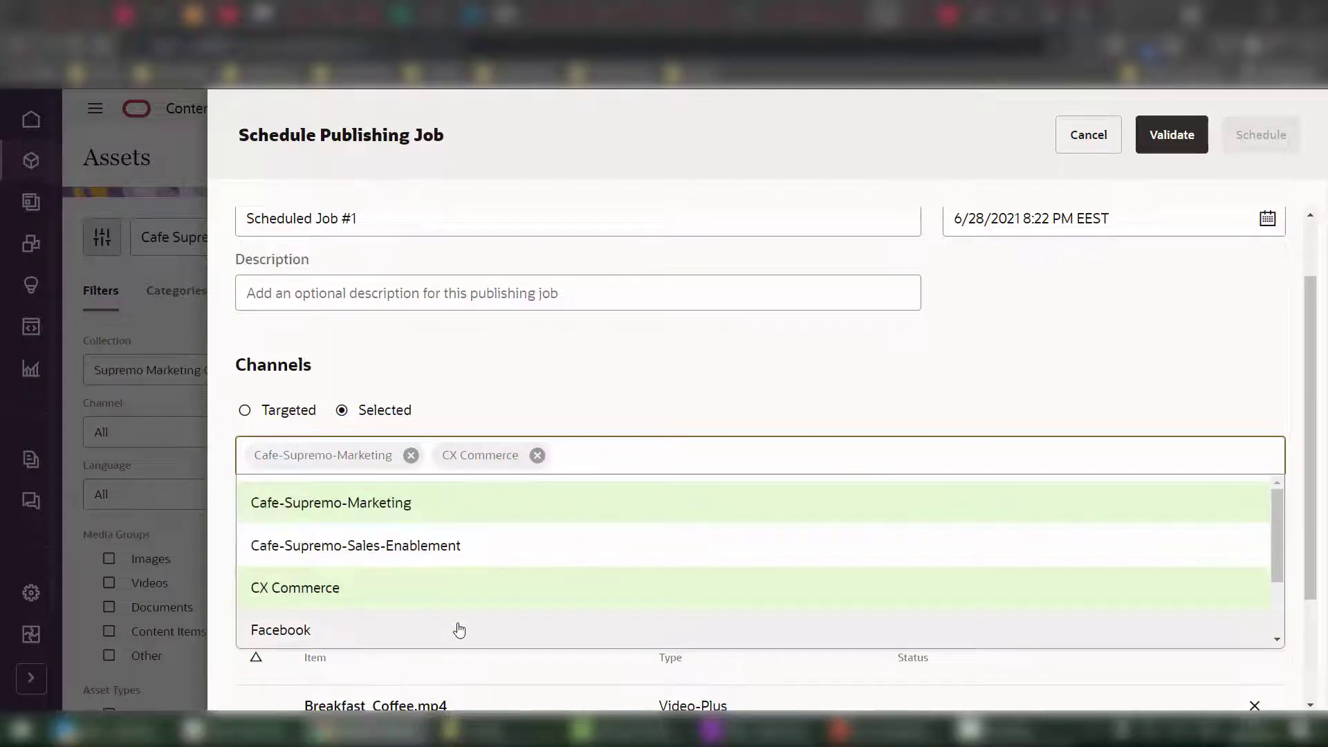
click(467, 626)
click(689, 458)
scroll(488, 596, down, 2)
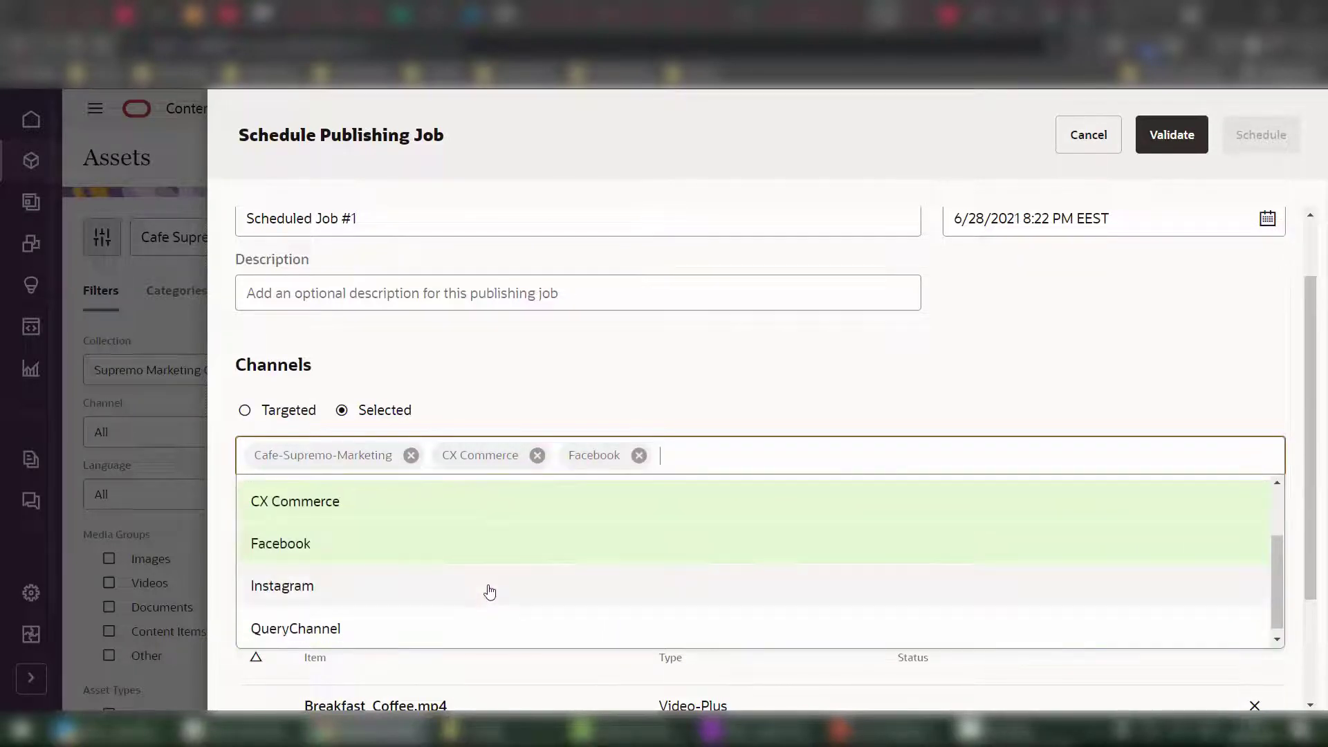
click(490, 587)
scroll(1148, 284, up, 2)
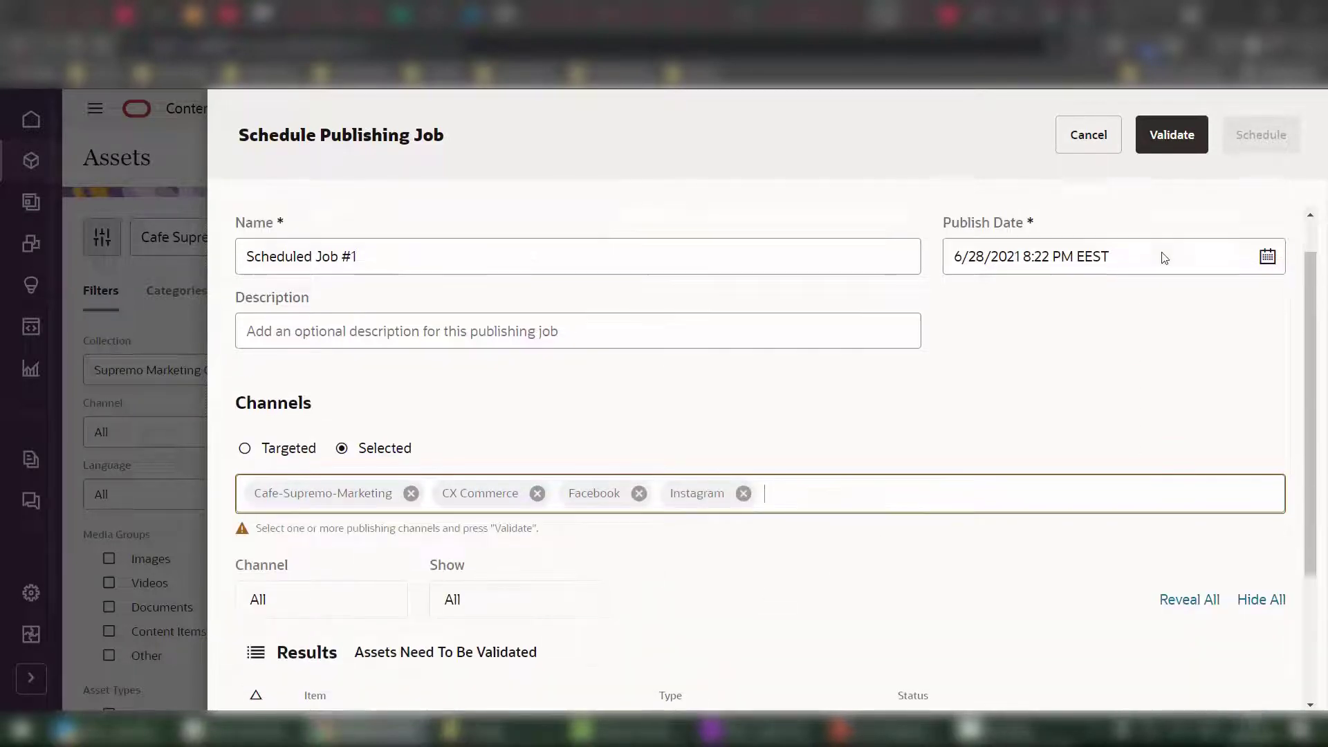
- Validate the assets against the four channels and schedule Scheduled Job #1
click(1169, 142)
scroll(1188, 468, down, 3)
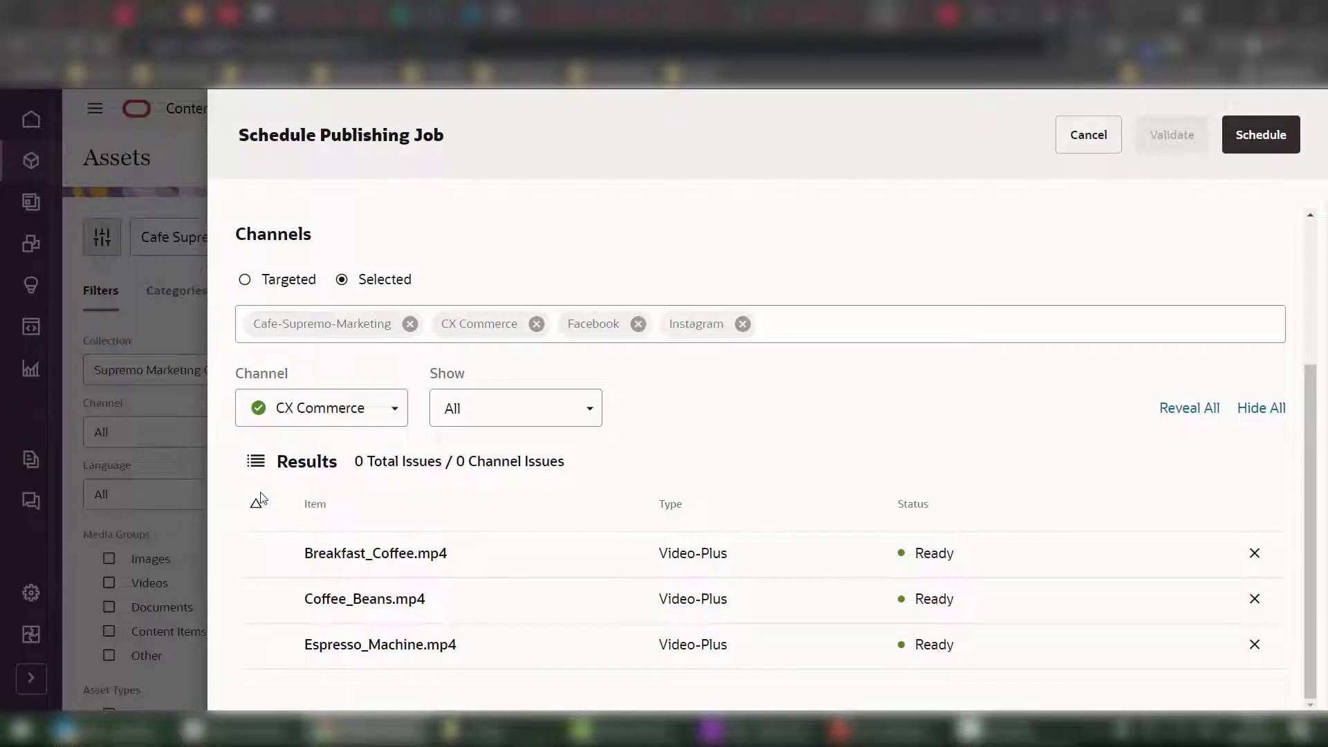
scroll(1030, 586, up, 3)
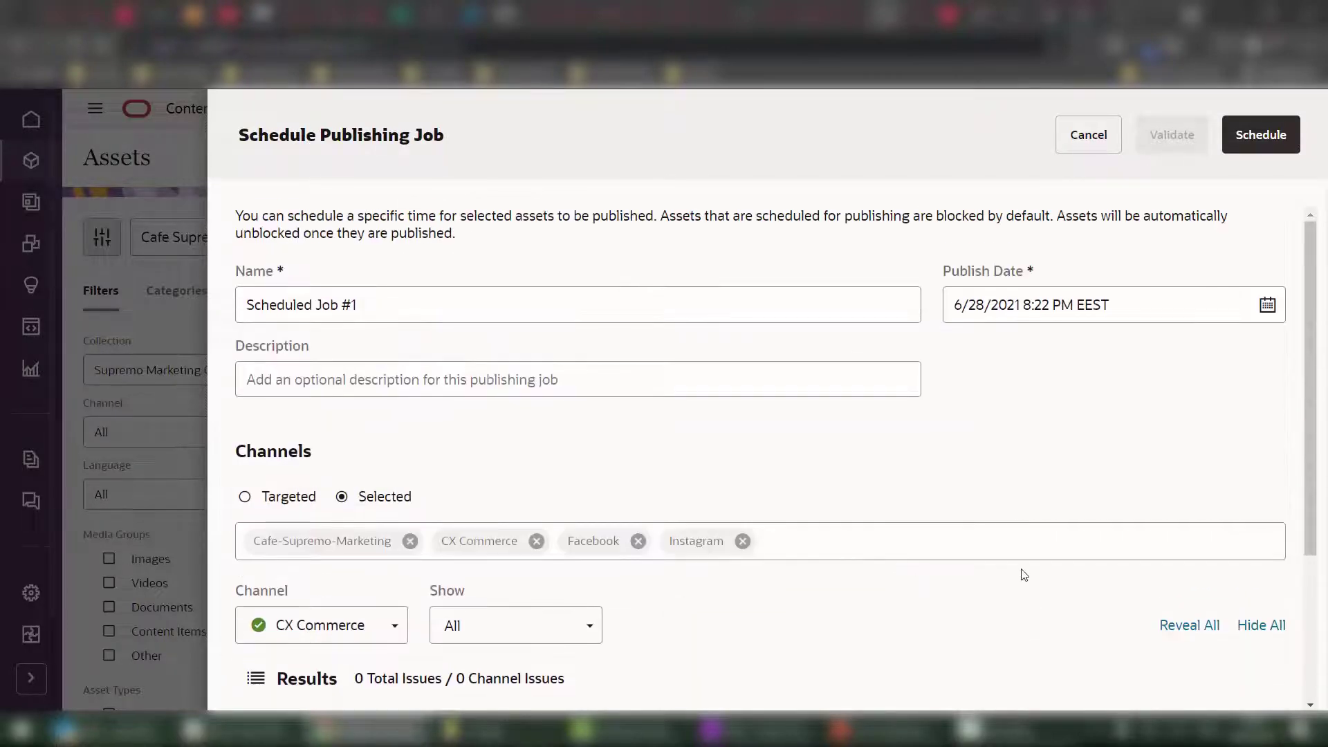
click(1260, 136)
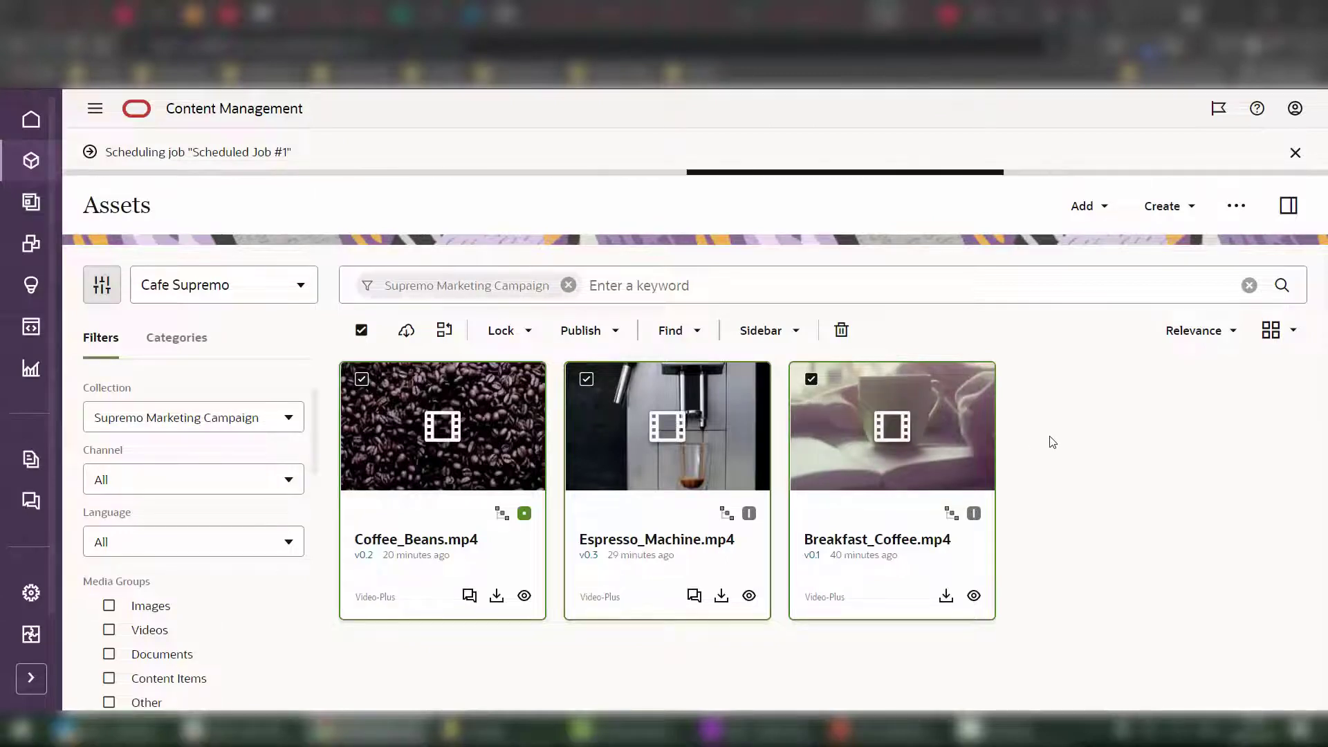
- Review Scheduled Job #1's details in the Publishing Jobs calendar
click(1243, 209)
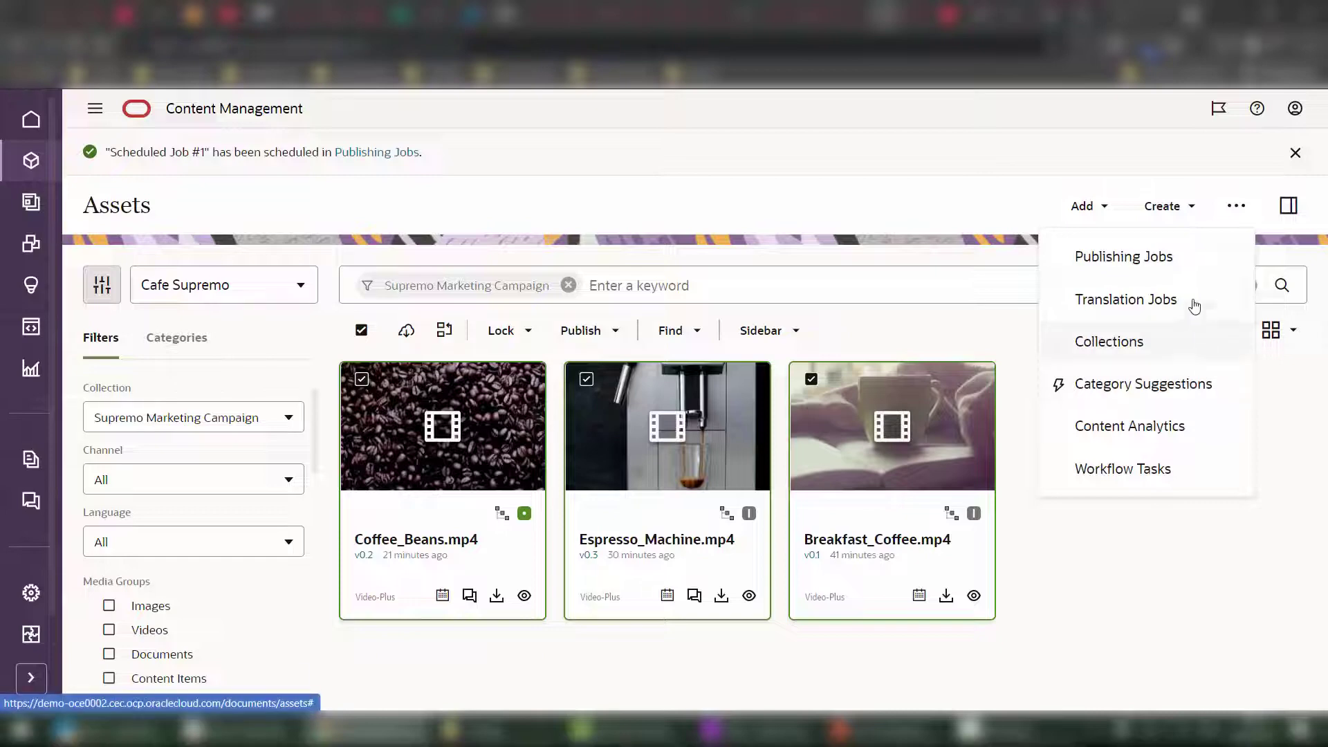
click(1176, 261)
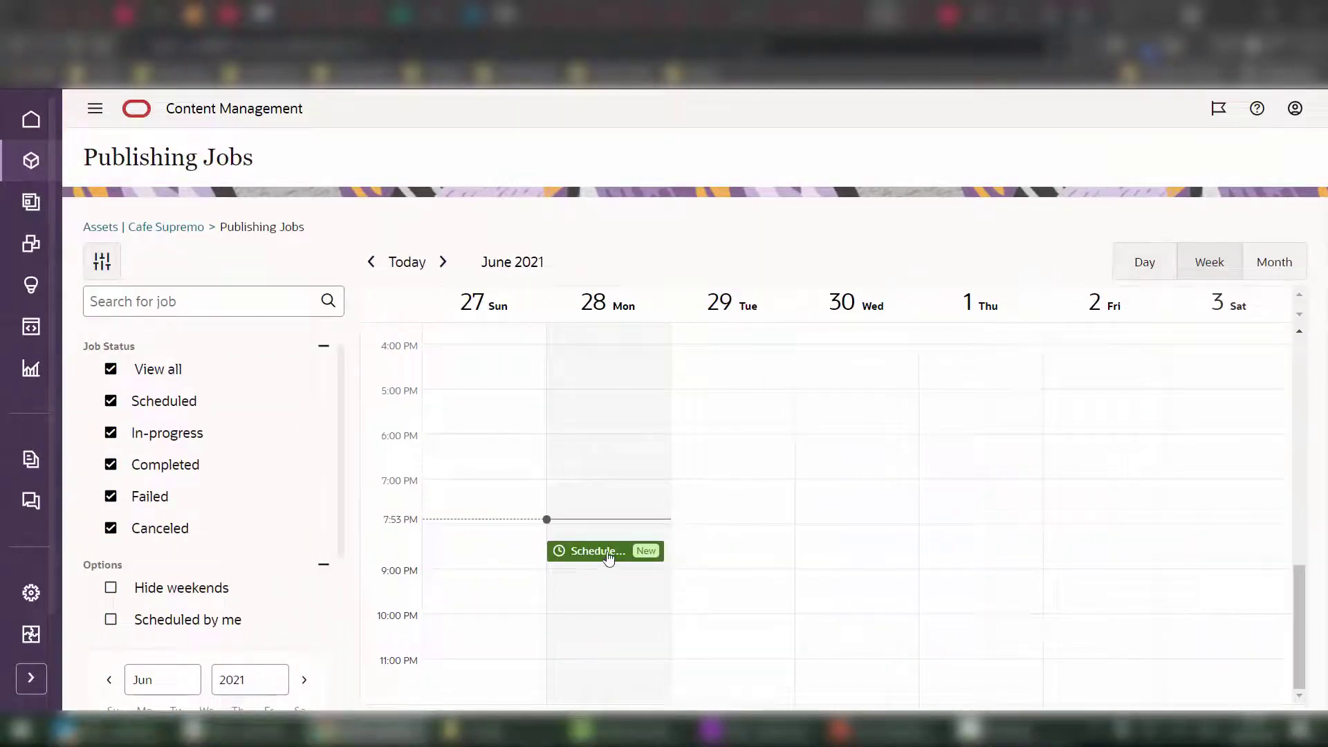
click(585, 556)
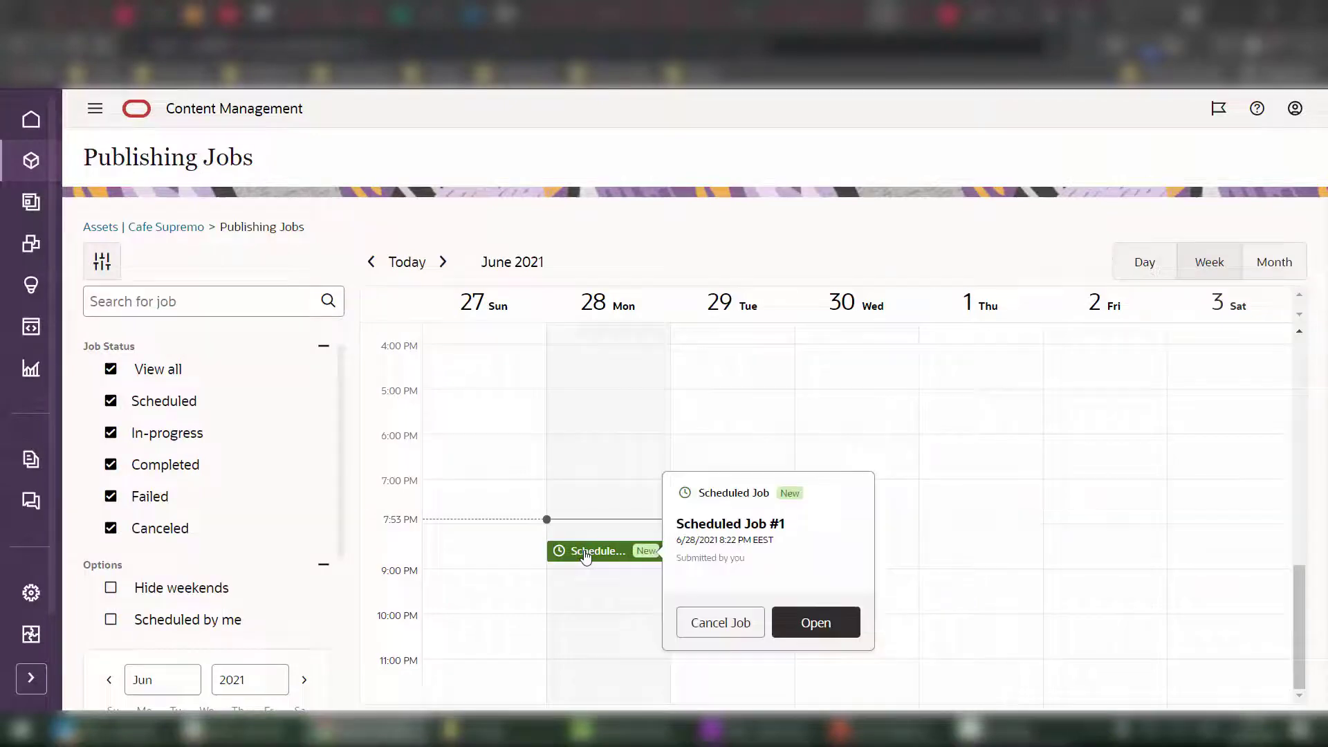
click(827, 619)
scroll(797, 463, down, 2)
scroll(797, 462, up, 2)
scroll(797, 460, down, 2)
scroll(797, 453, up, 2)
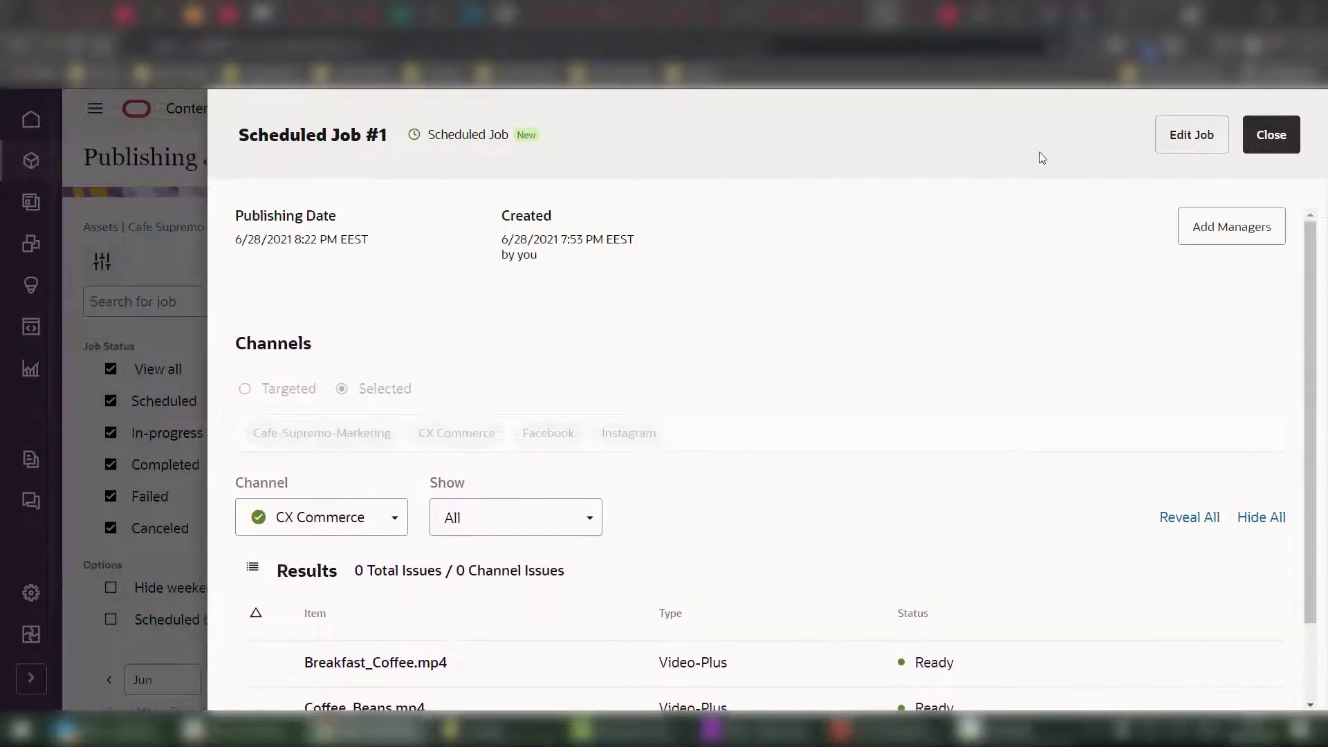
click(1265, 147)
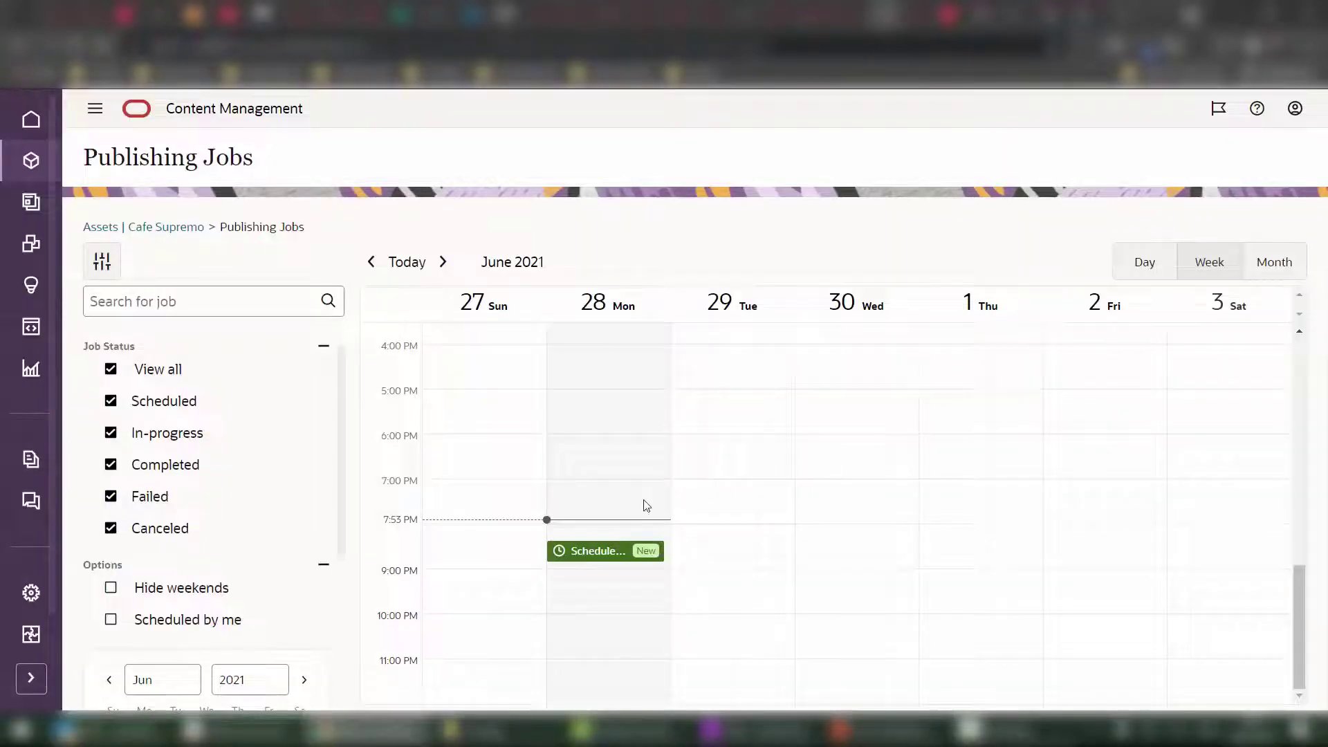
- Cancel Scheduled Job #1 and confirm with Yes
right_click(602, 558)
click(595, 554)
click(596, 556)
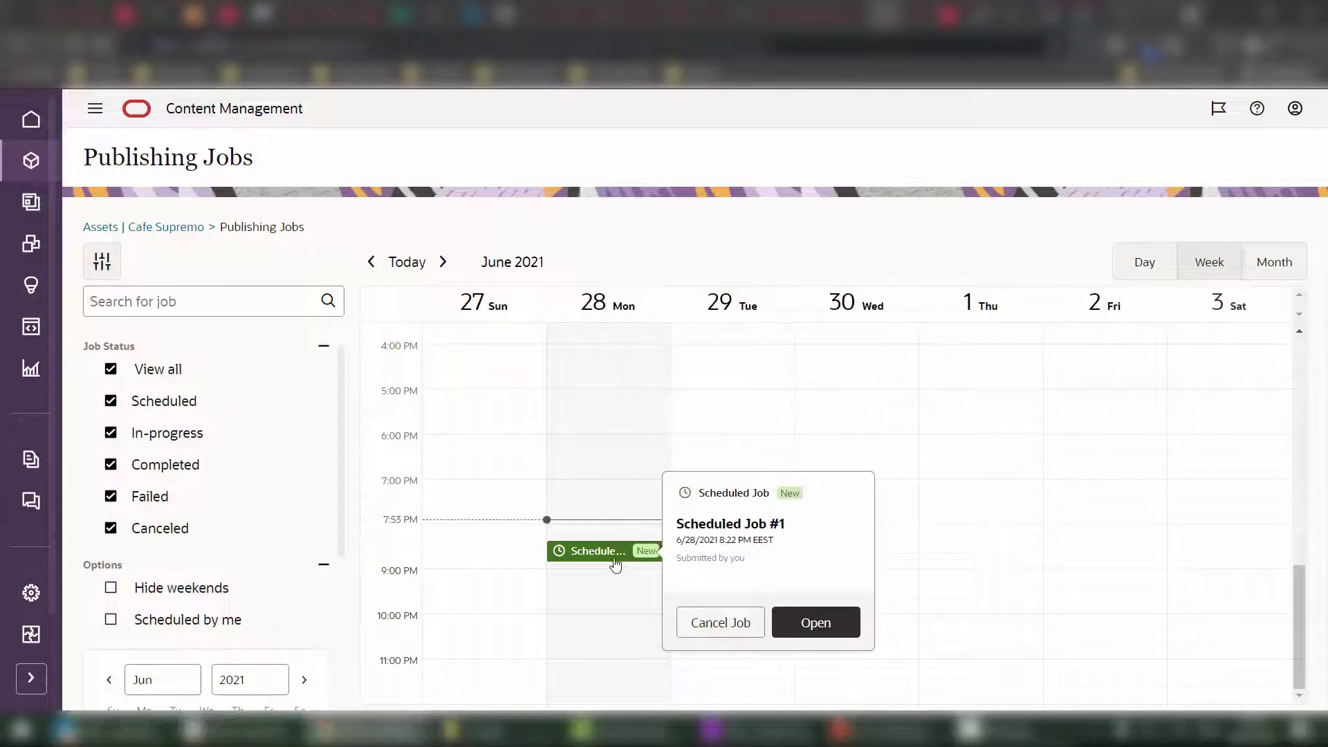
click(728, 630)
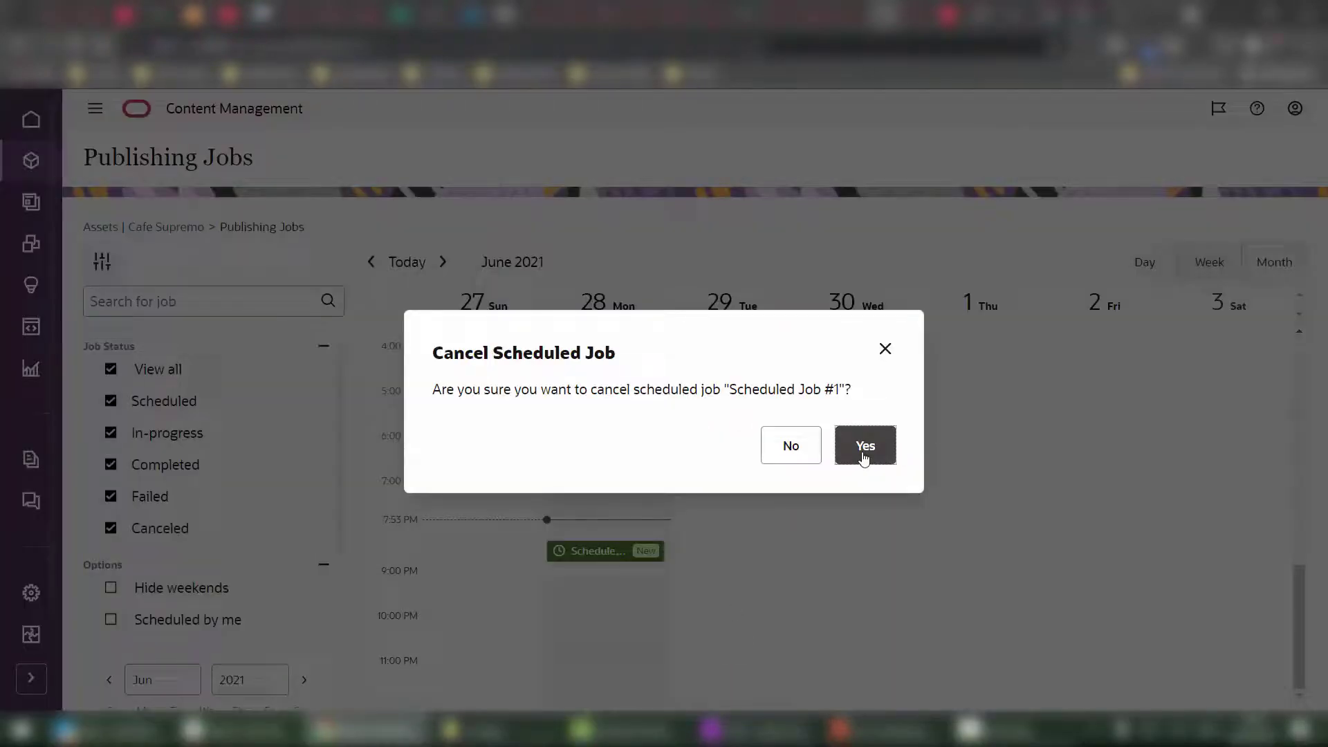
click(864, 450)
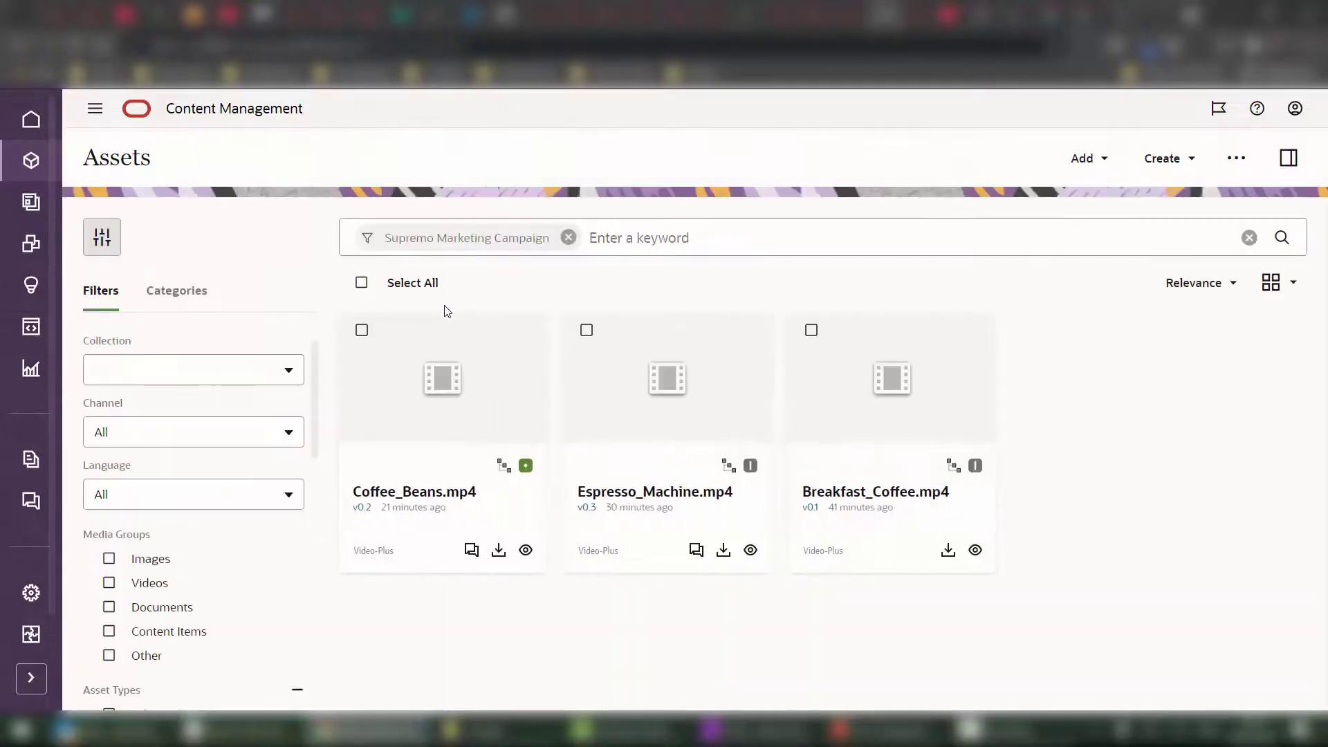
- Select all three campaign videos for Publish Now
click(361, 282)
click(609, 284)
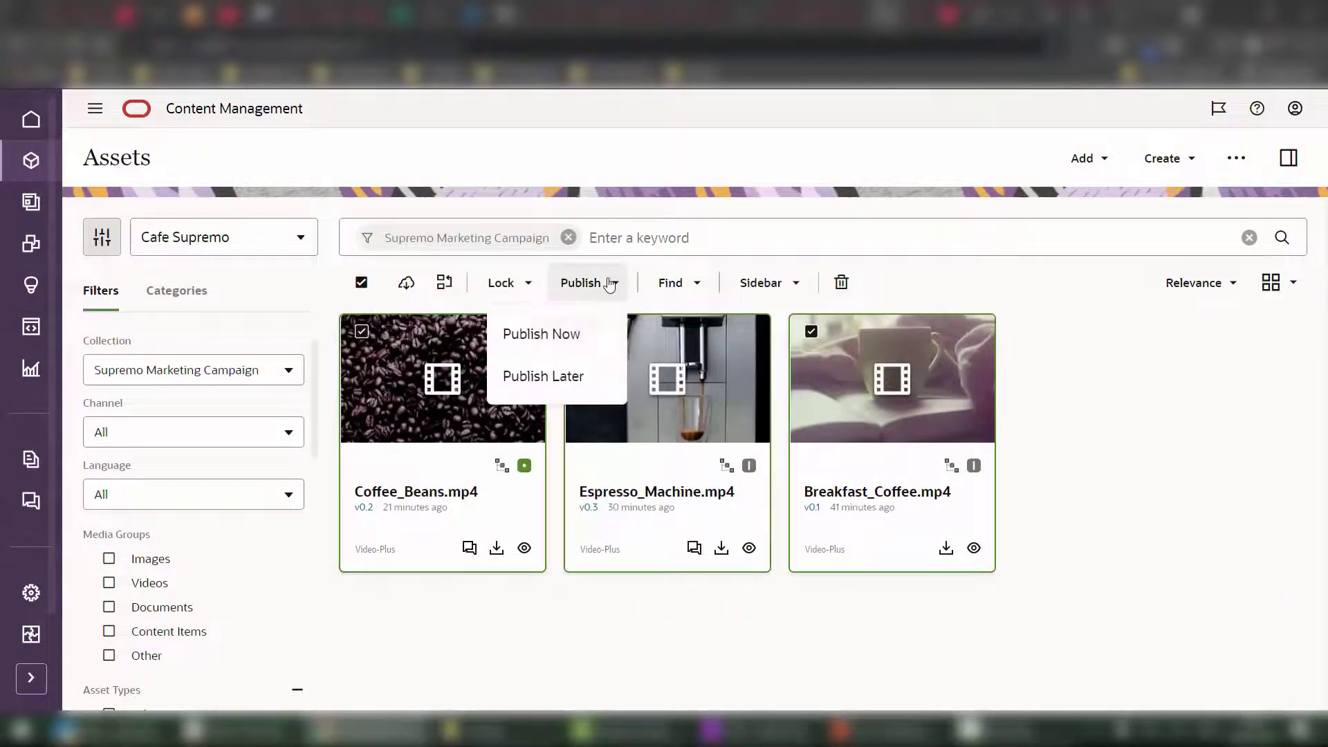
click(584, 333)
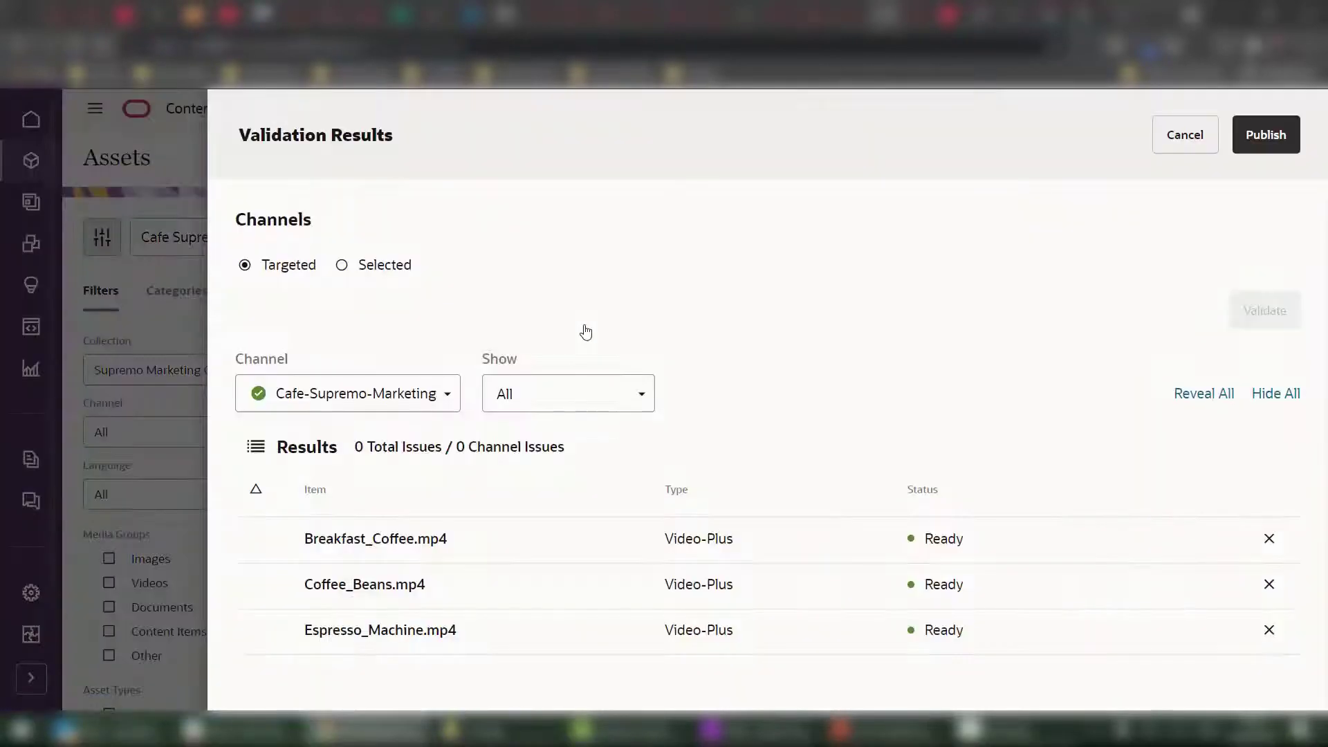
- Publish to Cafe-Supremo-Marketing, CX Commerce, Facebook and Instagram after validating the assets
click(370, 265)
click(390, 310)
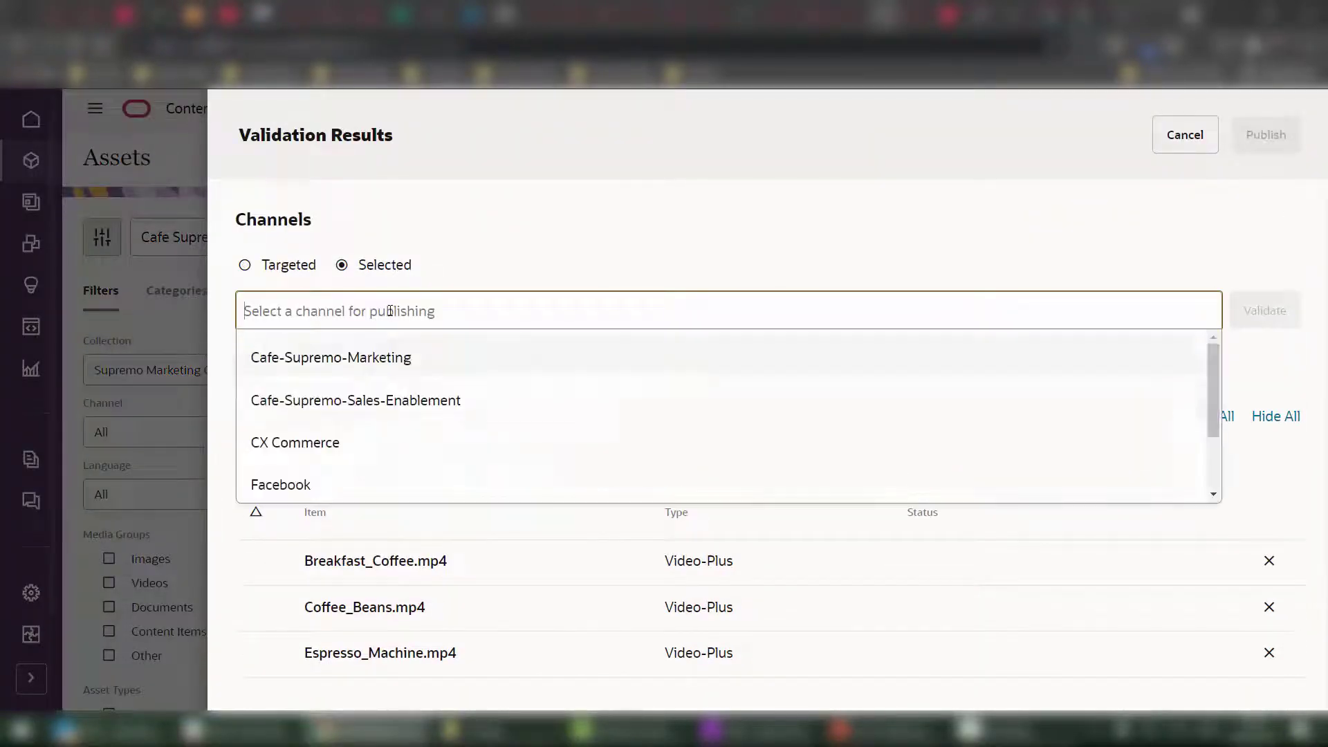
click(424, 361)
click(507, 313)
click(410, 443)
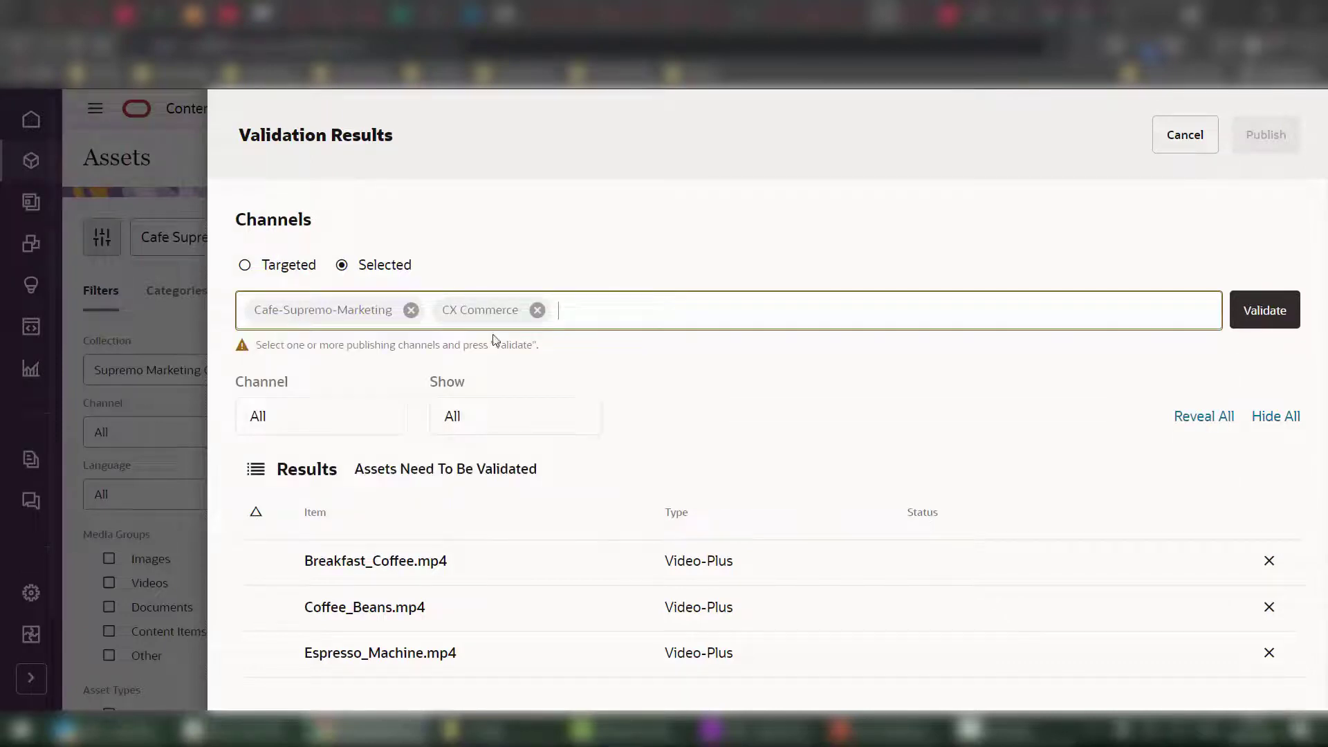
click(526, 315)
click(475, 485)
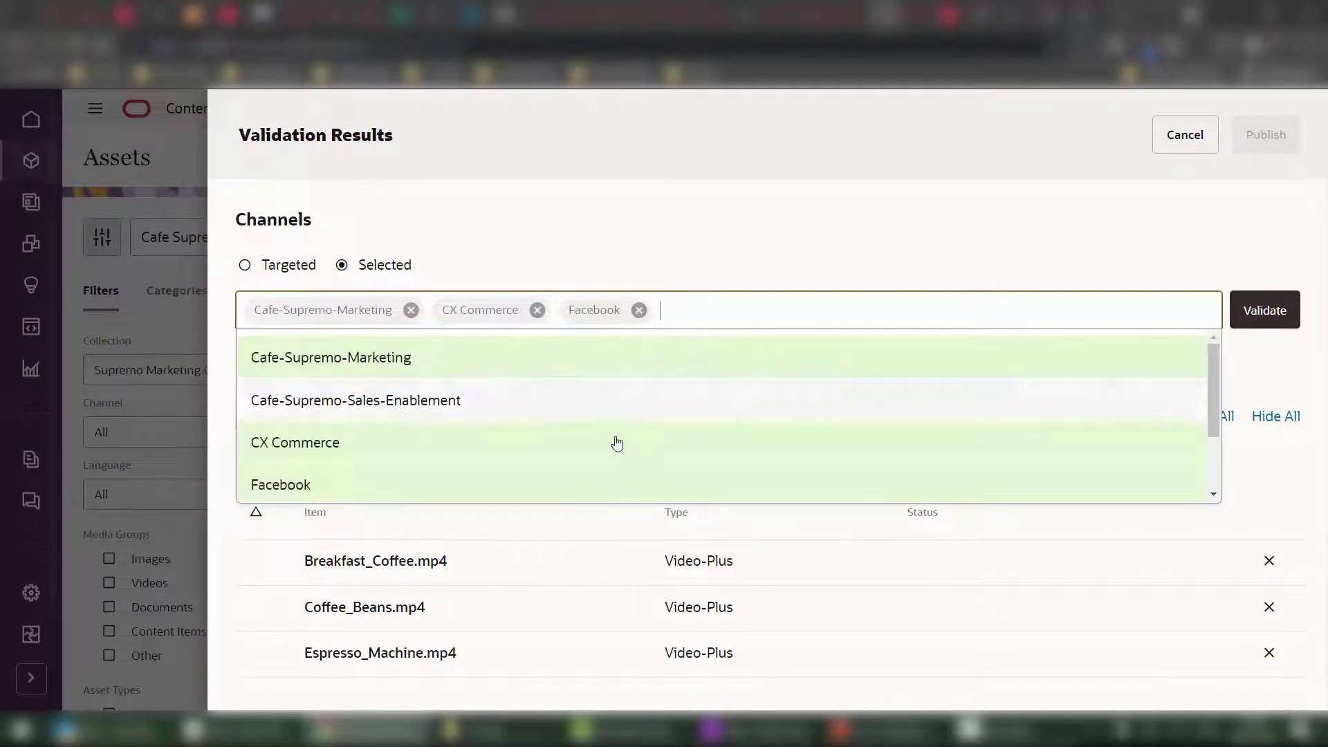
scroll(616, 454, down, 2)
click(608, 448)
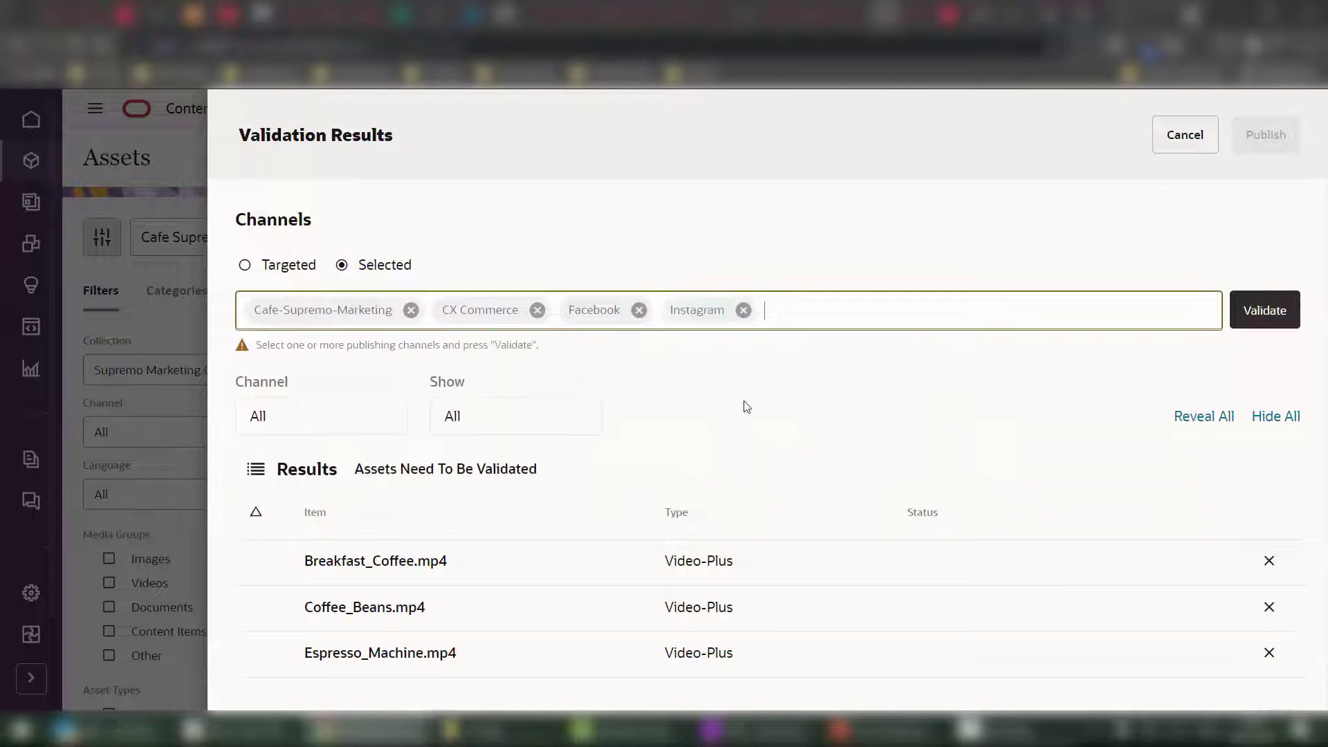
click(1280, 325)
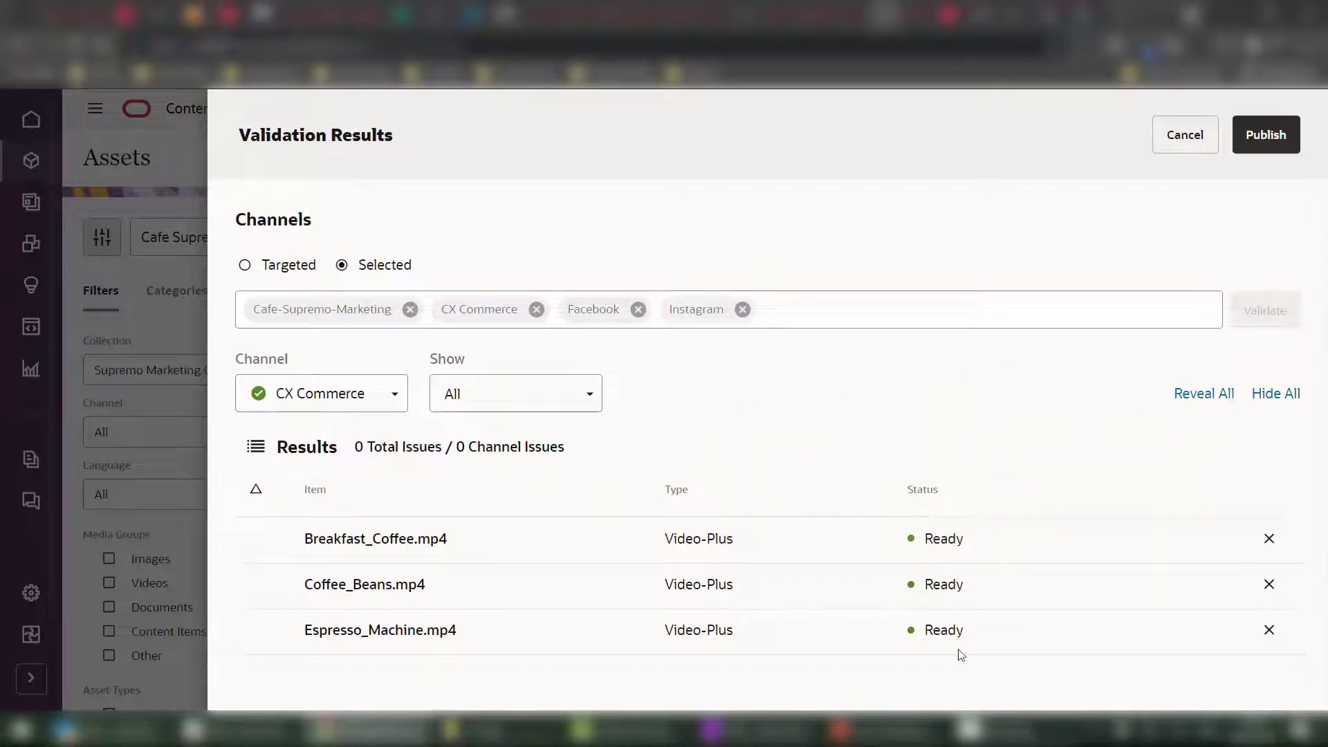
click(1260, 150)
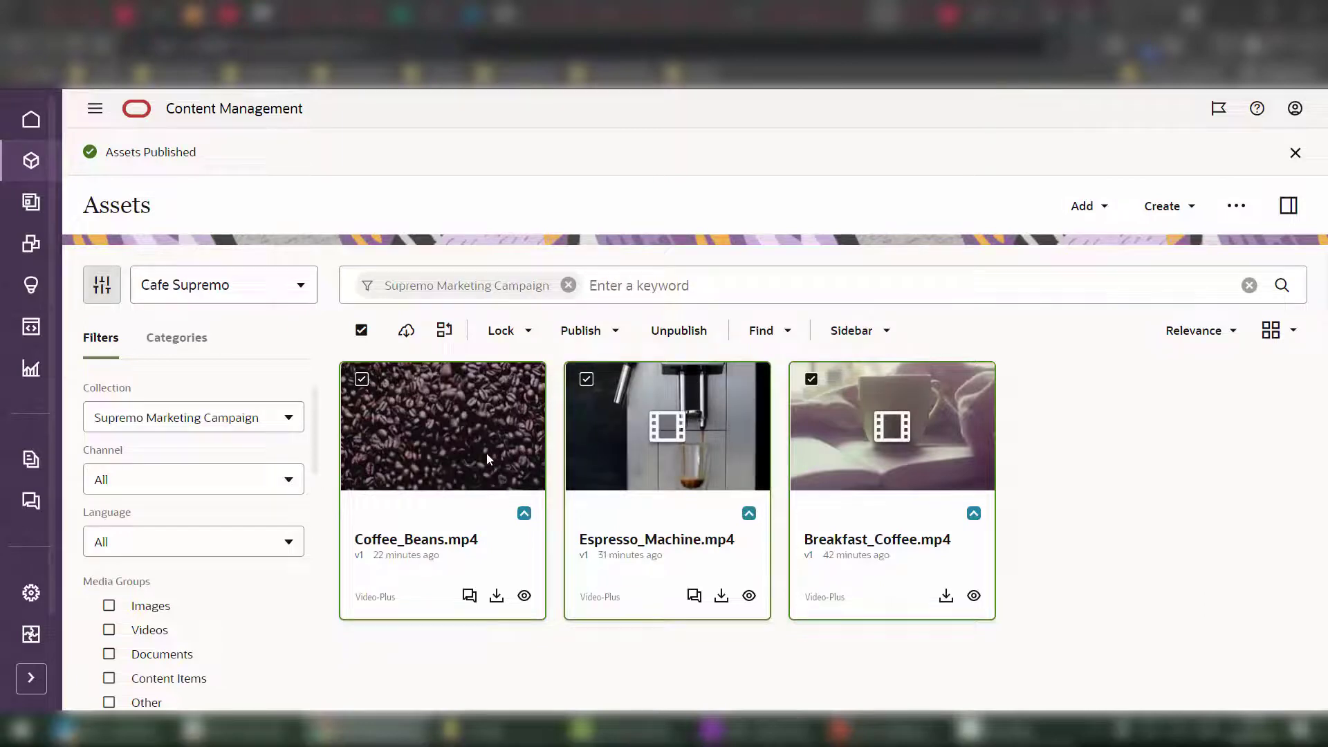
- Select only Coffee_Beans.mp4 and view the channels it is published to
click(361, 330)
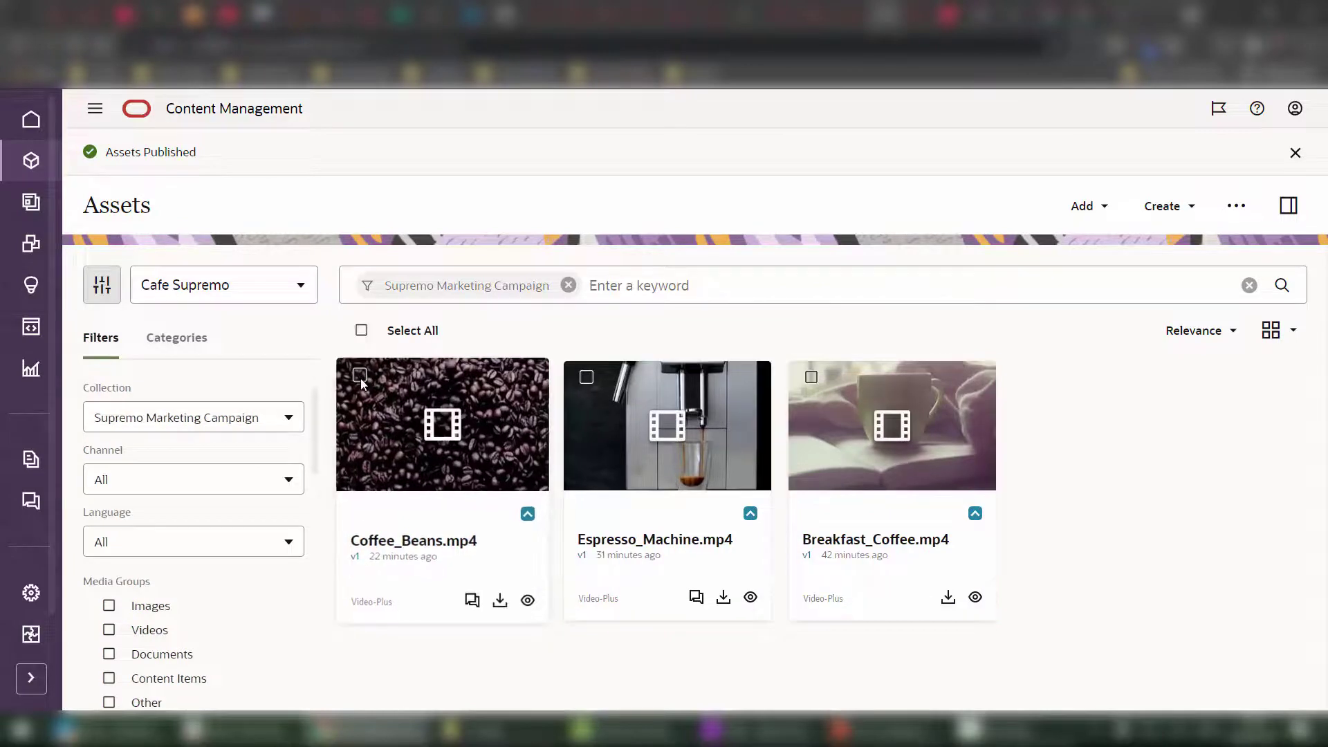
click(360, 375)
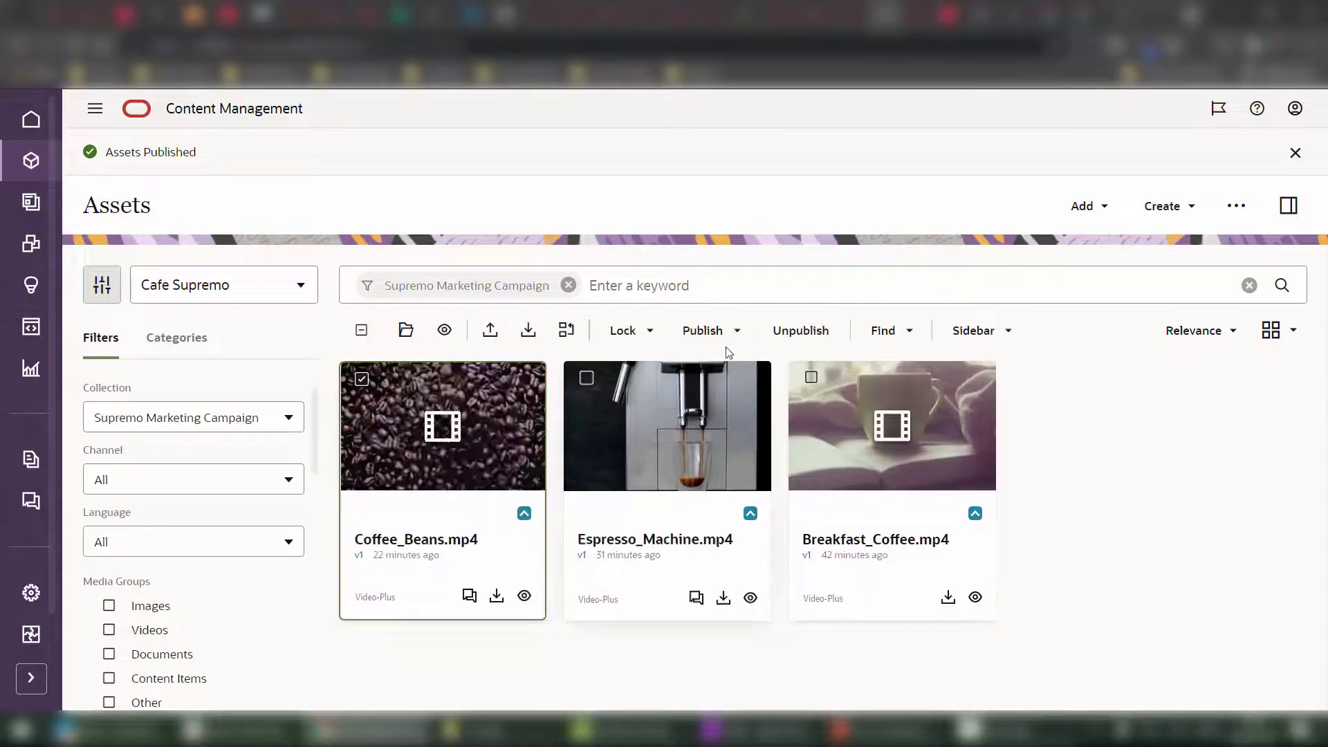
click(958, 332)
click(951, 428)
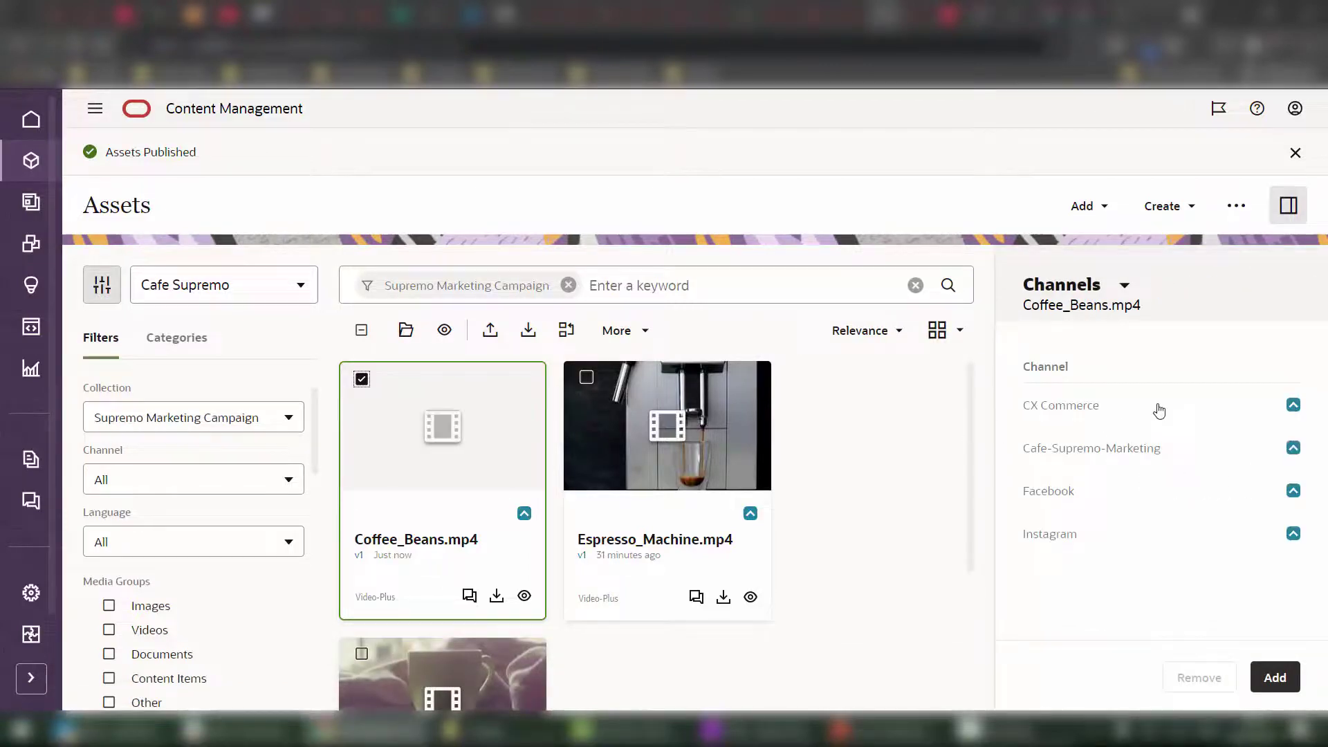
- Show Coffee_Beans.mp4's API properties and view its Instagram delivery JSON
click(1122, 287)
click(1126, 412)
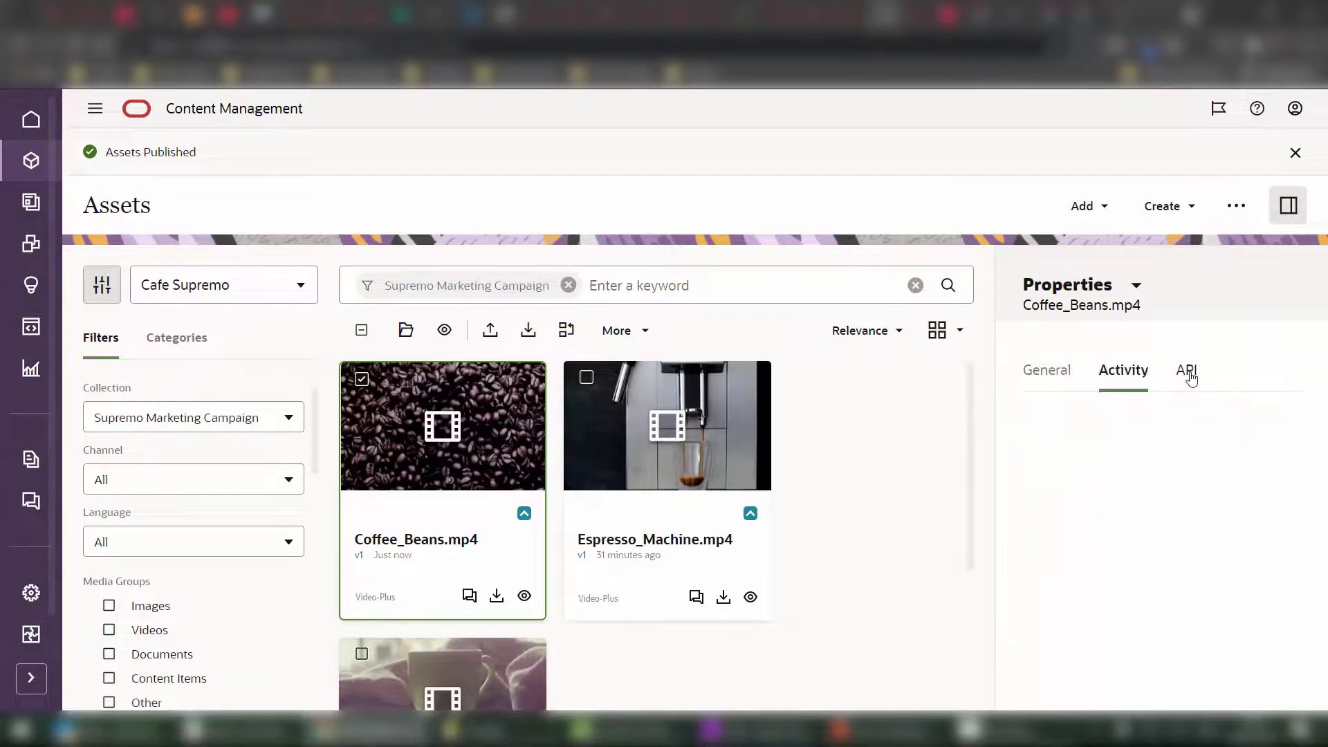
click(1187, 372)
scroll(1218, 559, down, 5)
scroll(1223, 546, up, 3)
click(1251, 482)
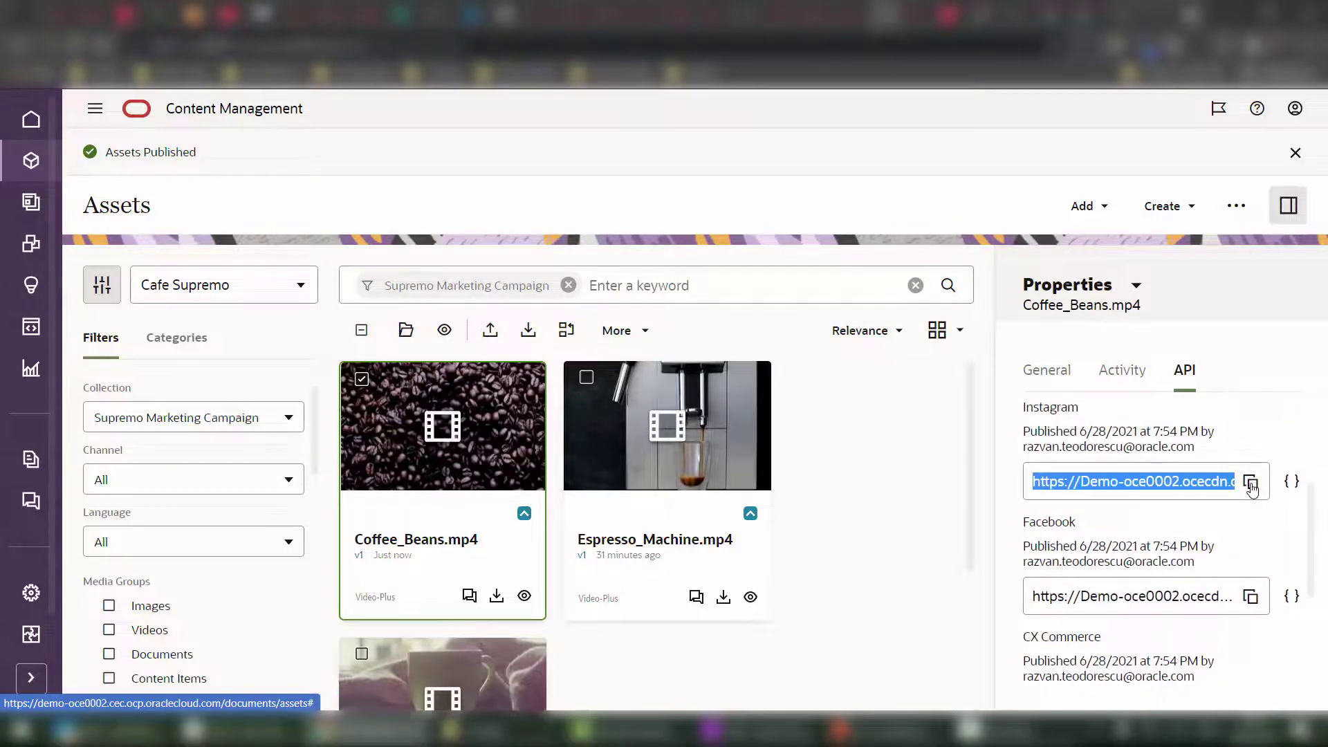
click(1291, 482)
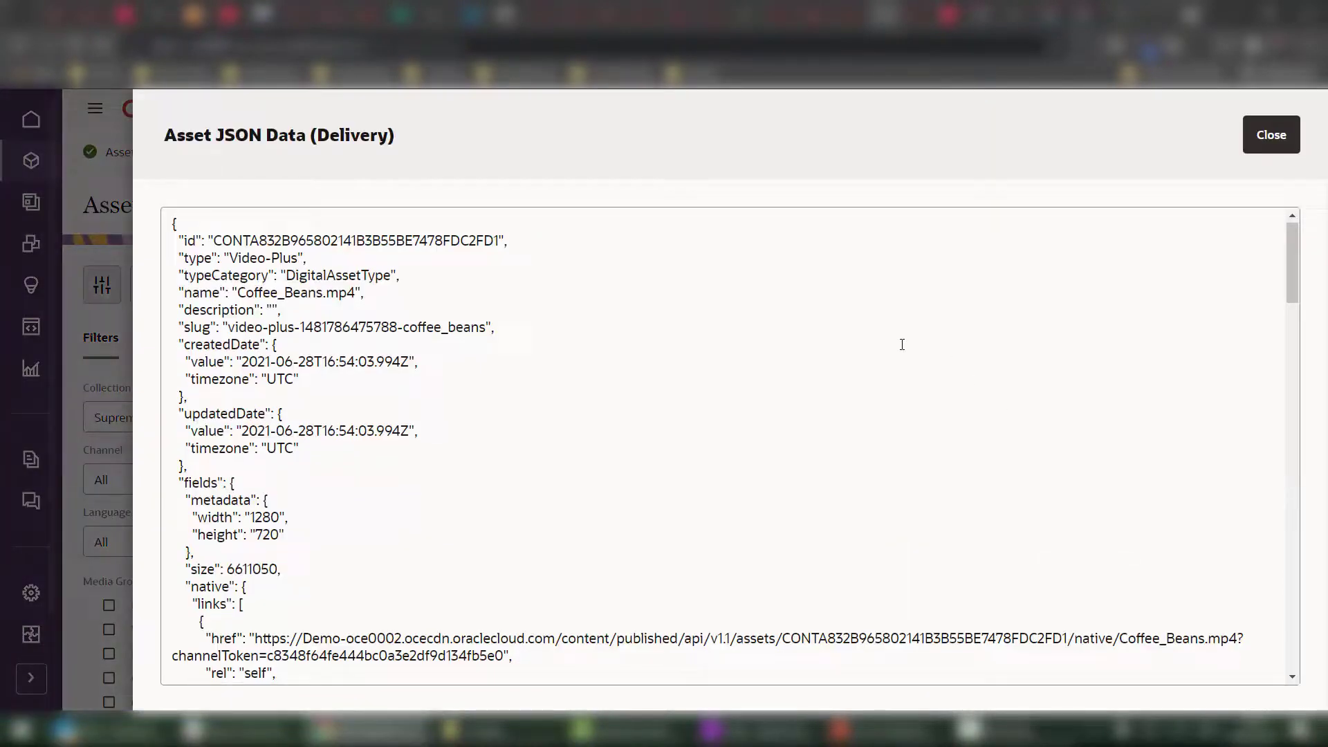
scroll(929, 355, down, 10)
scroll(909, 346, down, 8)
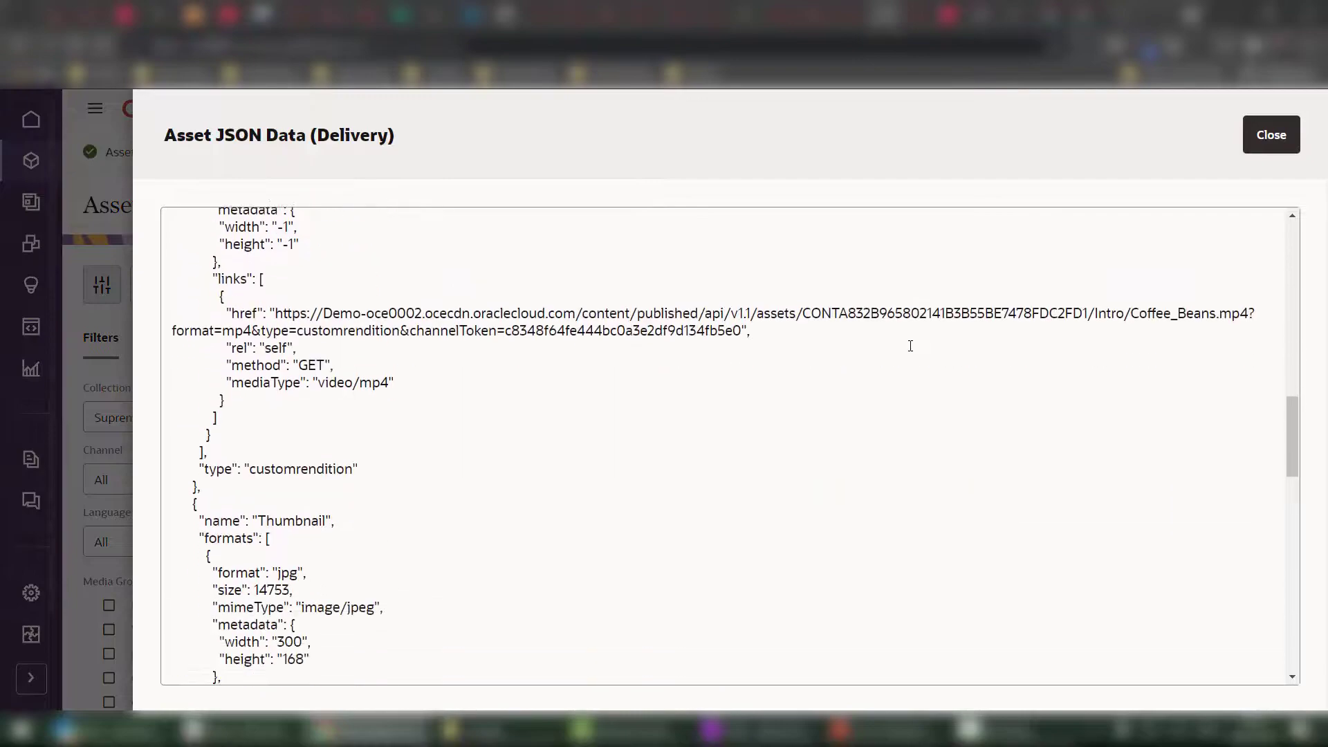
scroll(910, 346, up, 15)
scroll(910, 346, up, 2)
- Close the JSON data view and pick an option from the page's context menu
click(1269, 136)
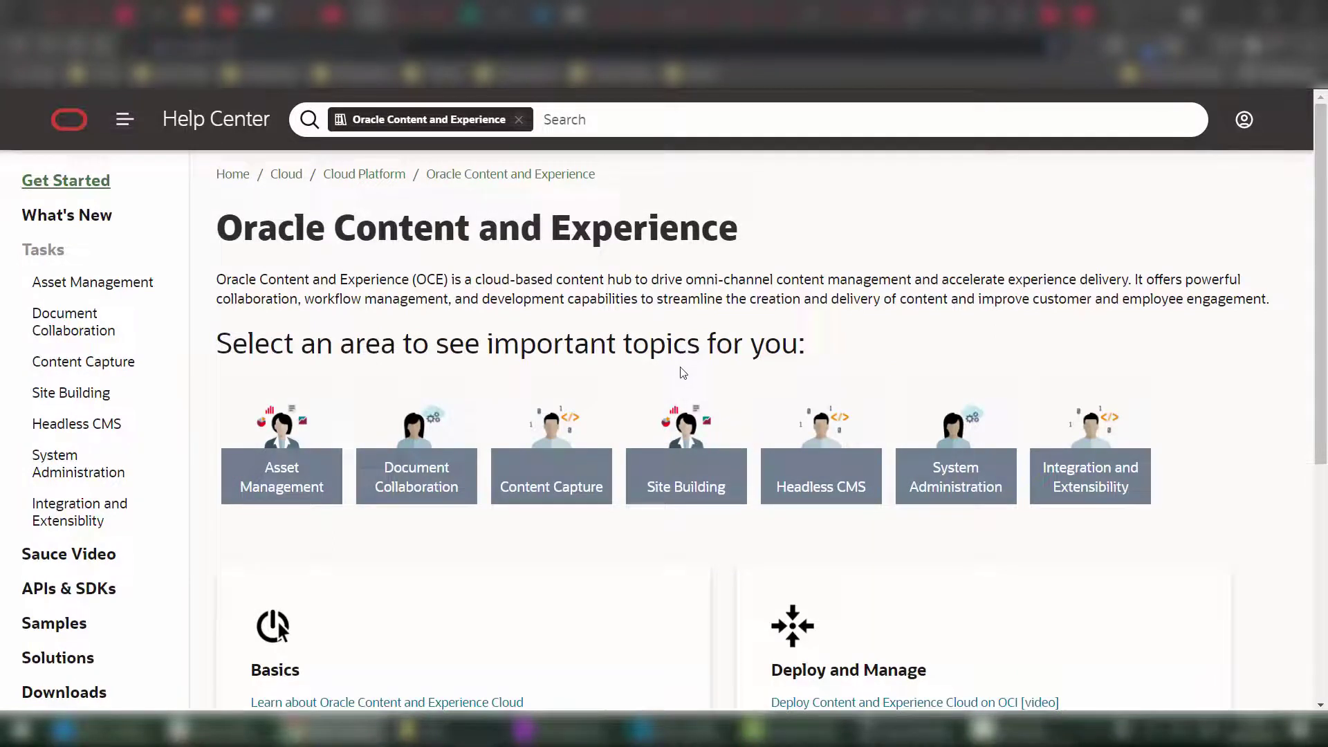
right_click(681, 380)
click(650, 386)
- Browse the Sauce Video page's Web App, iOS App and Android tutorial videos
click(110, 562)
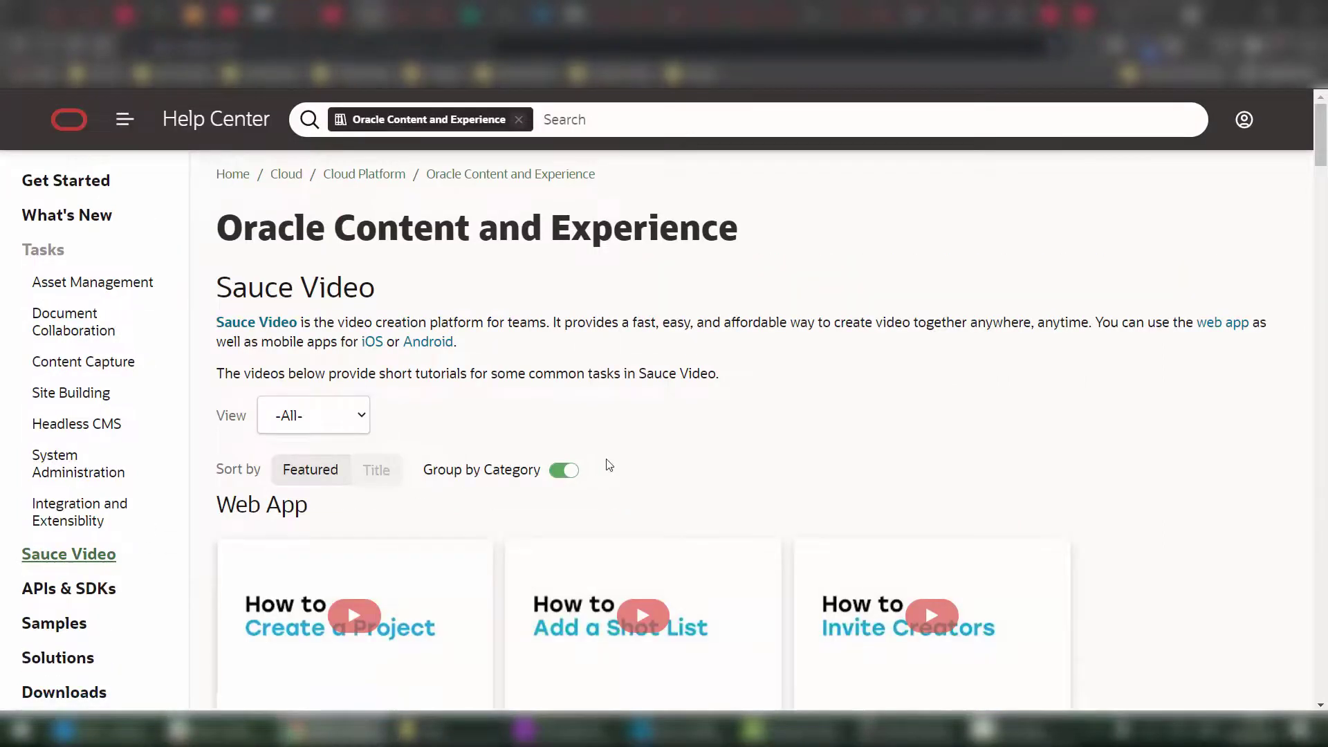
scroll(677, 471, down, 4)
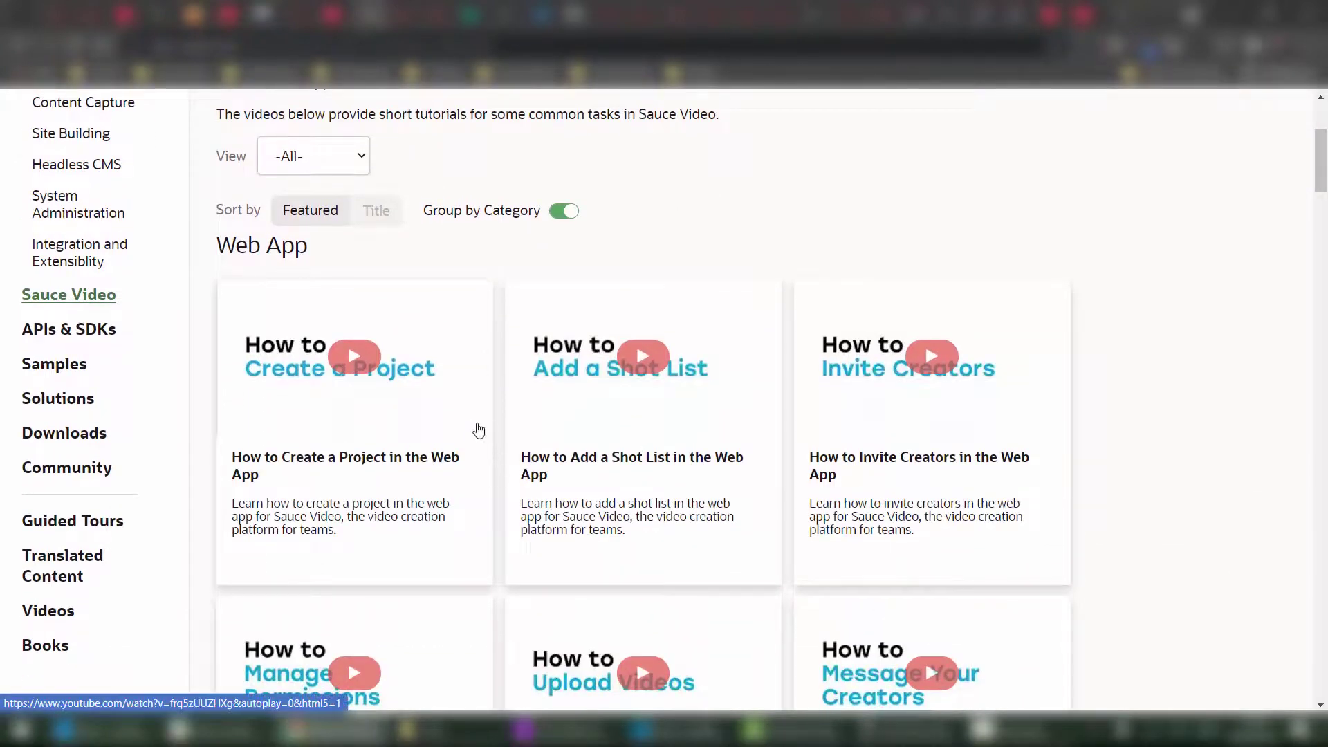
scroll(505, 459, down, 8)
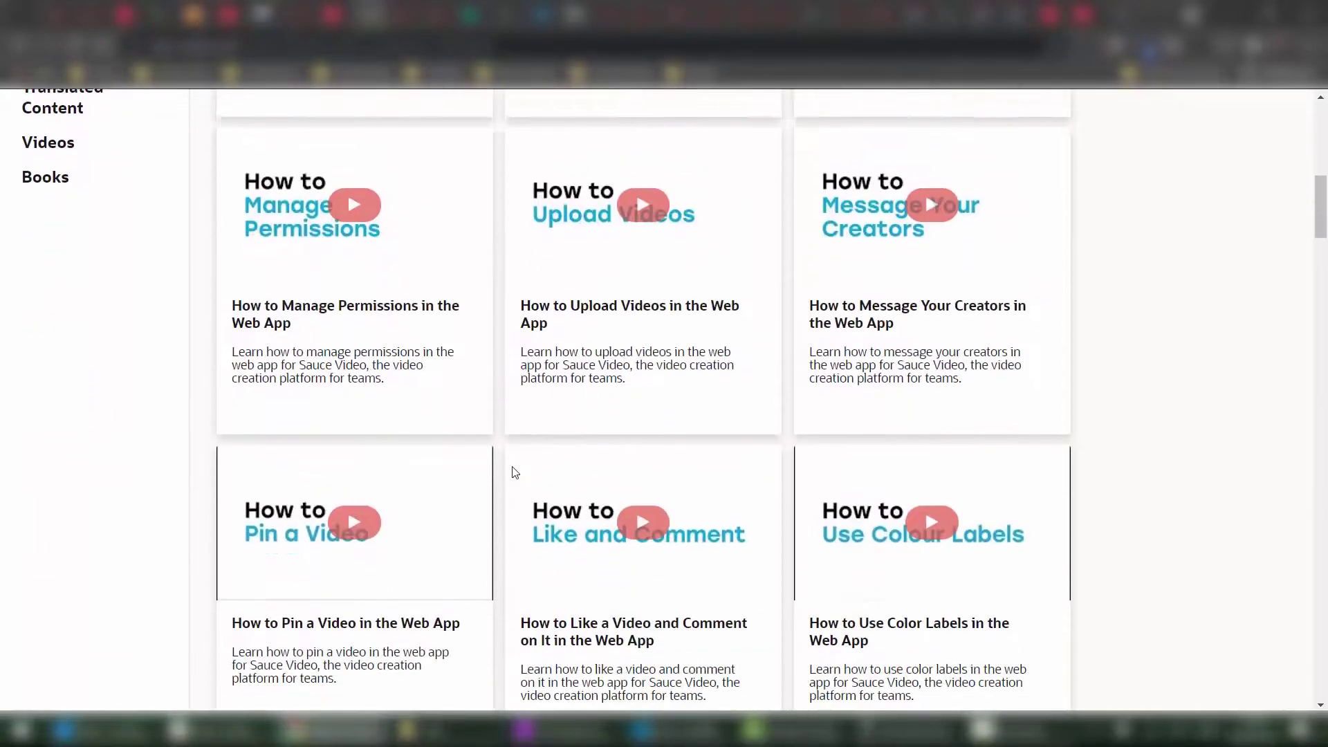
scroll(514, 474, down, 13)
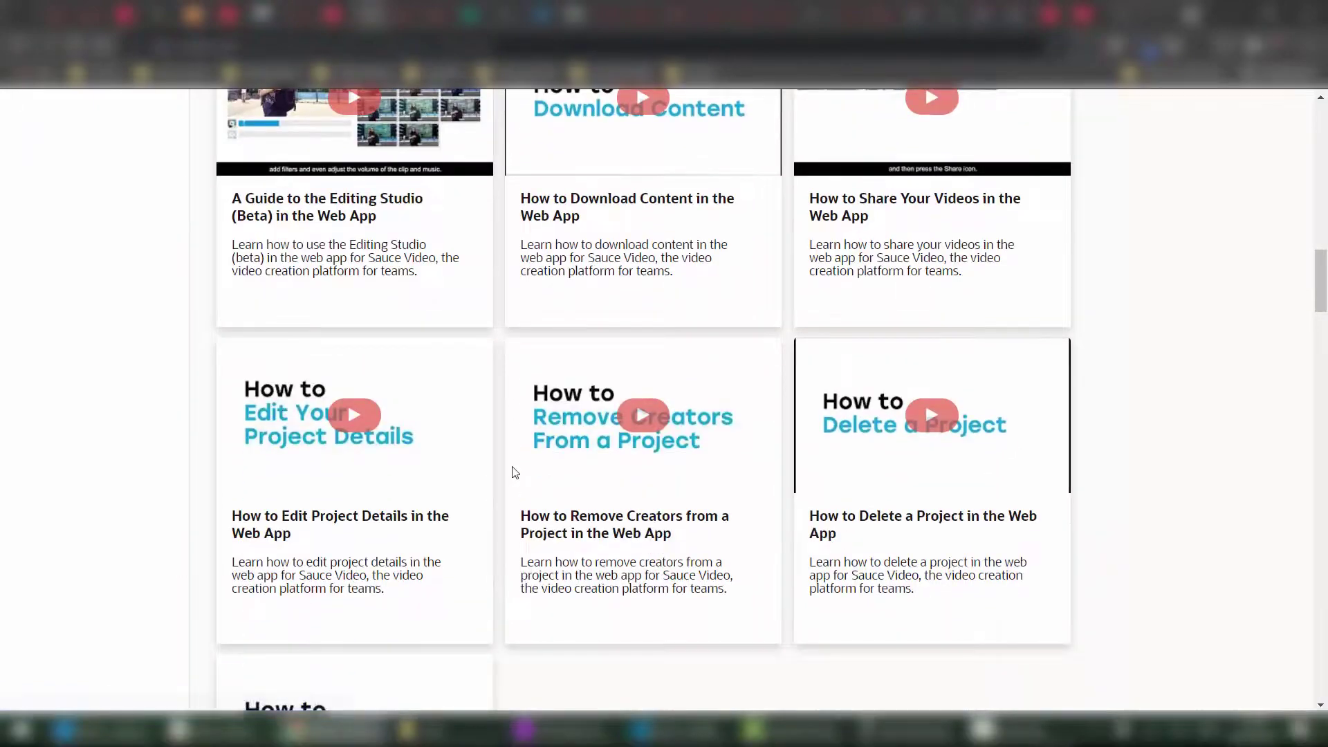
scroll(514, 474, down, 9)
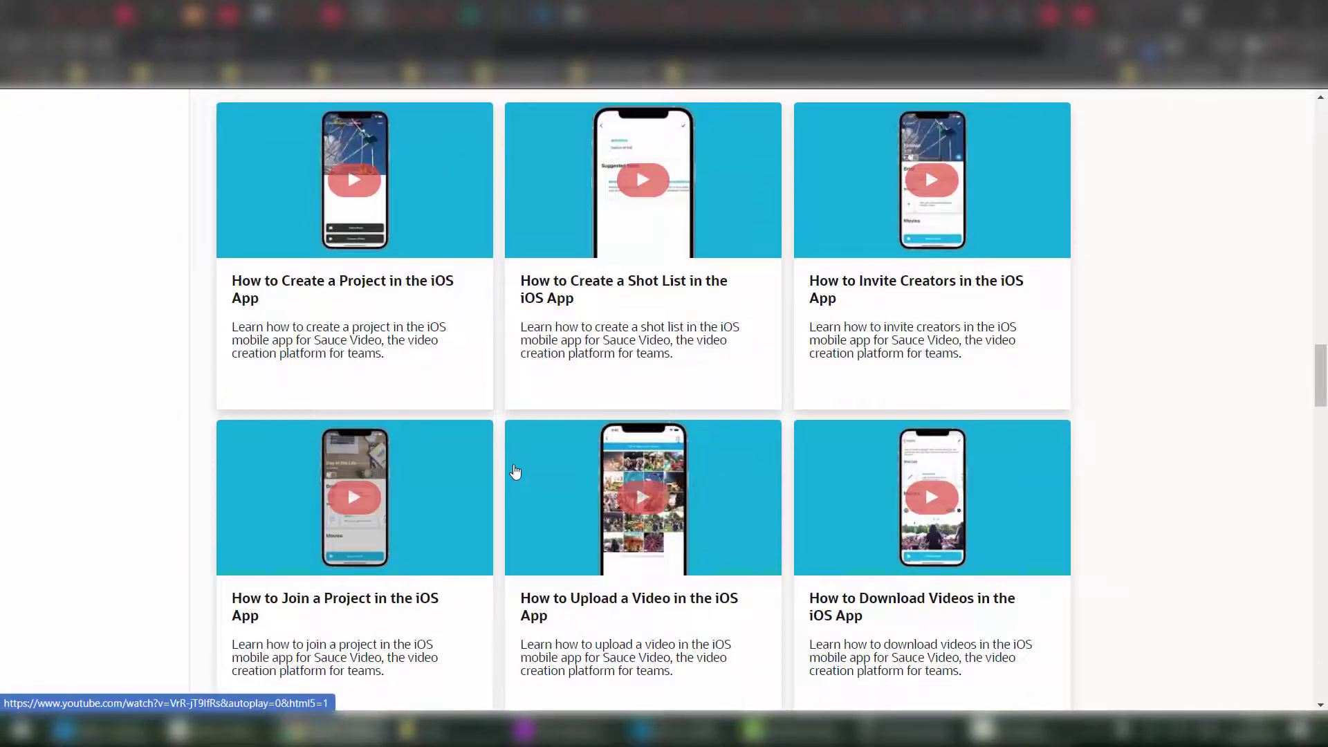
scroll(514, 471, down, 5)
scroll(514, 472, down, 18)
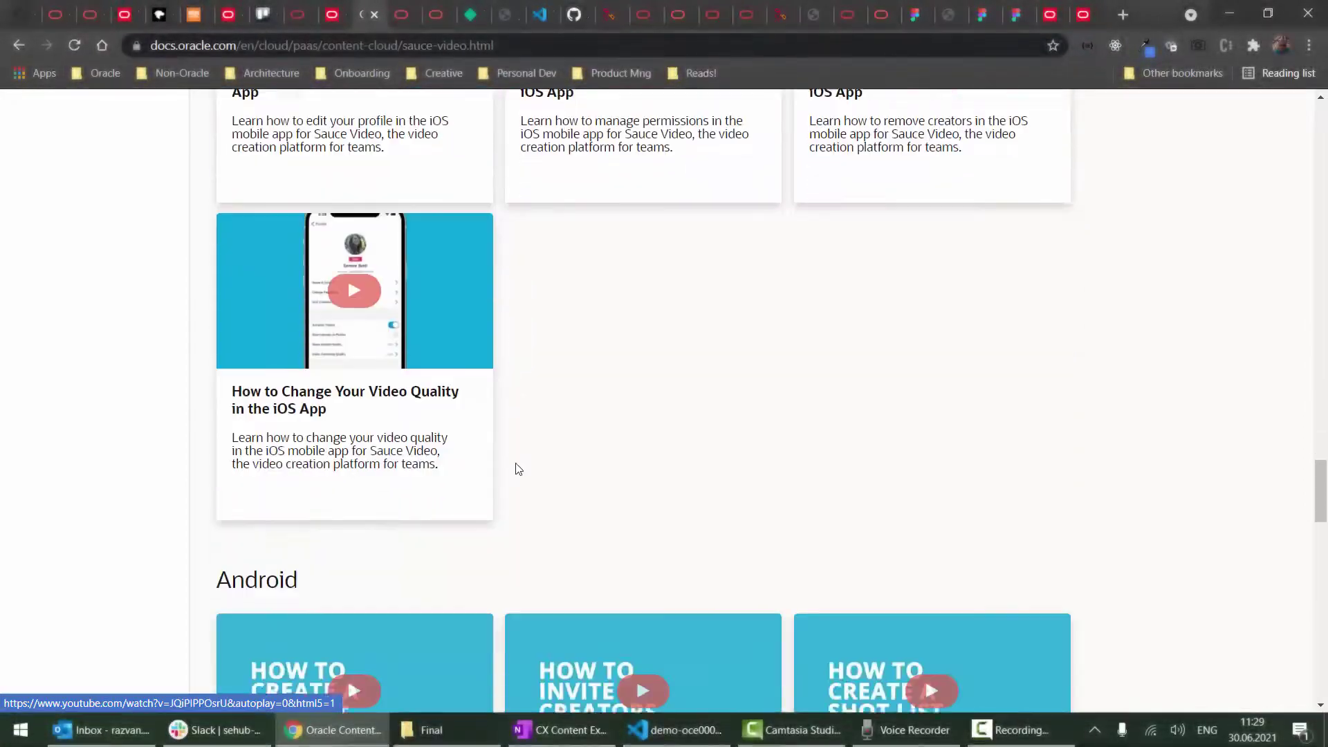